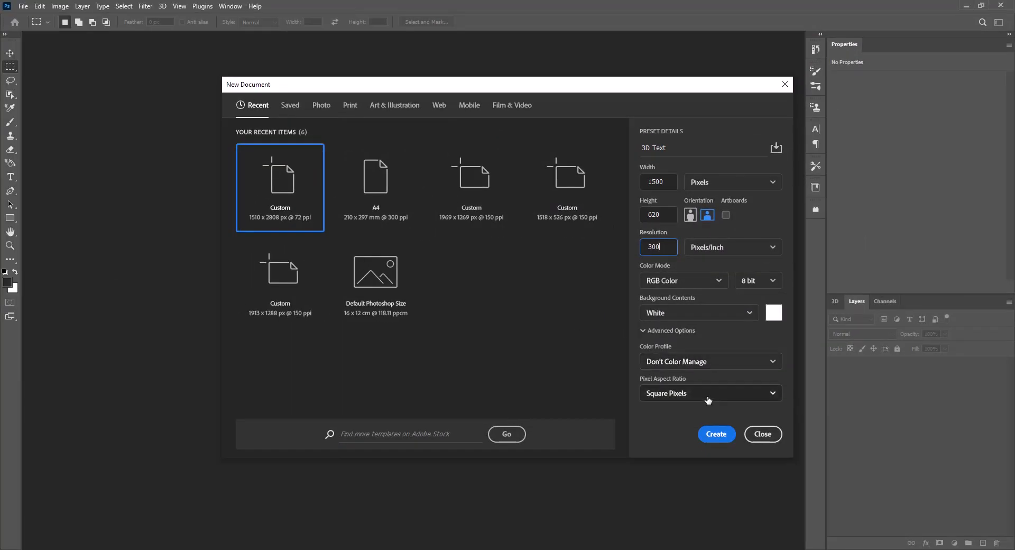
# Create the 1500 × 620 px, 300 ppi document named 3D Text and place the embedded image pix_117004_background.
pyautogui.click(720, 435)
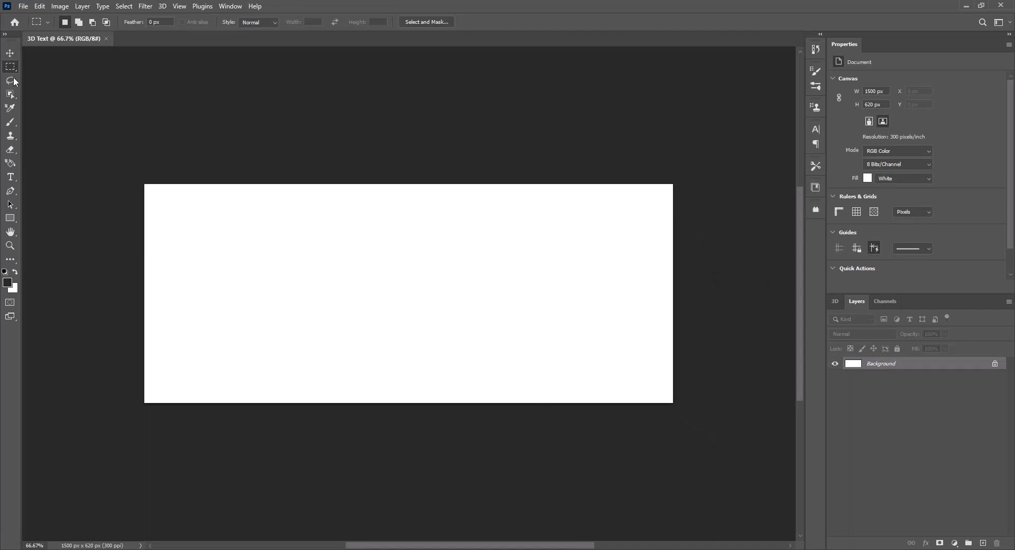
pyautogui.click(23, 6)
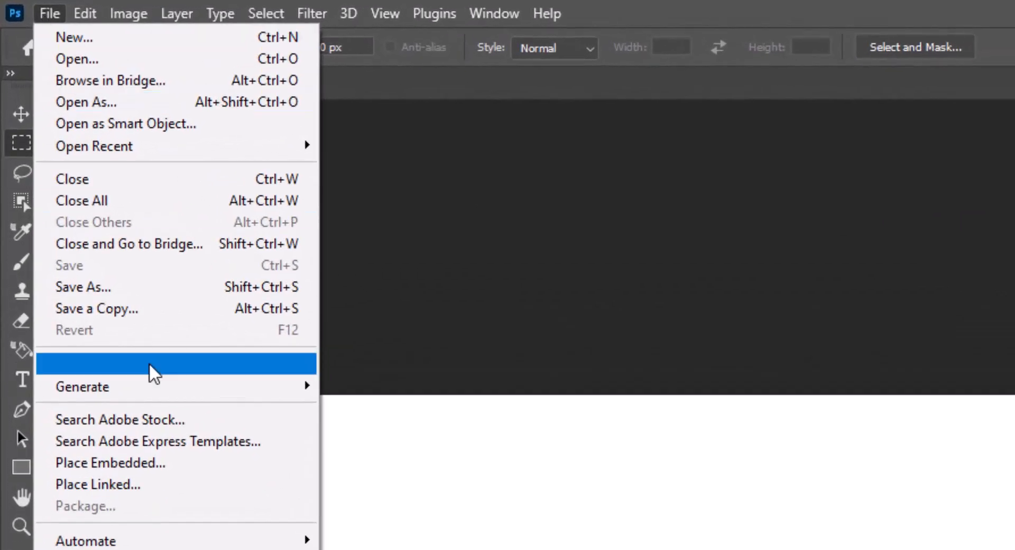
pyautogui.click(155, 463)
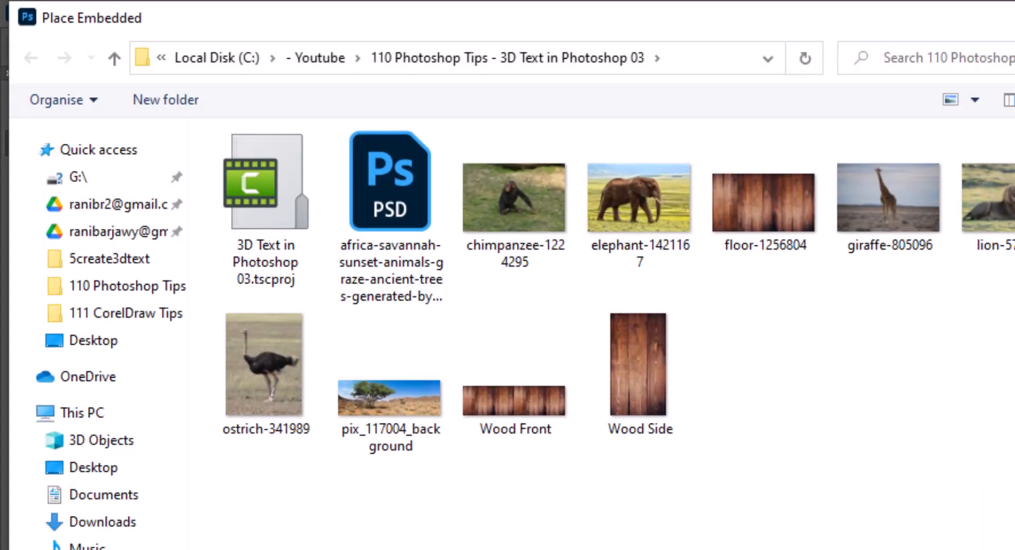
pyautogui.doubleClick(386, 411)
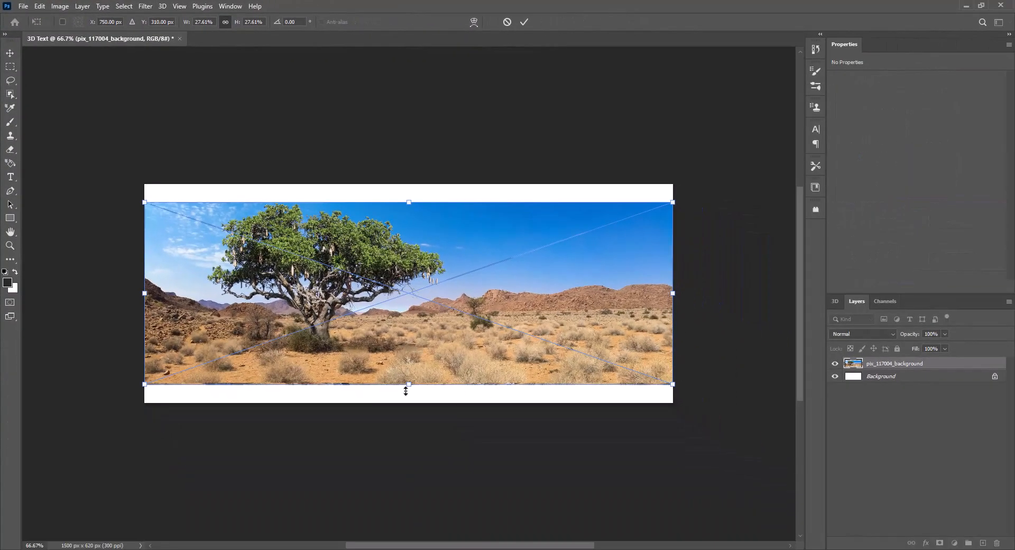
# Scale the placed desert image proportionally to the full 620 px canvas height and align its left edge with the canvas.
pyautogui.moveTo(409, 387); pyautogui.dragTo(410, 403)
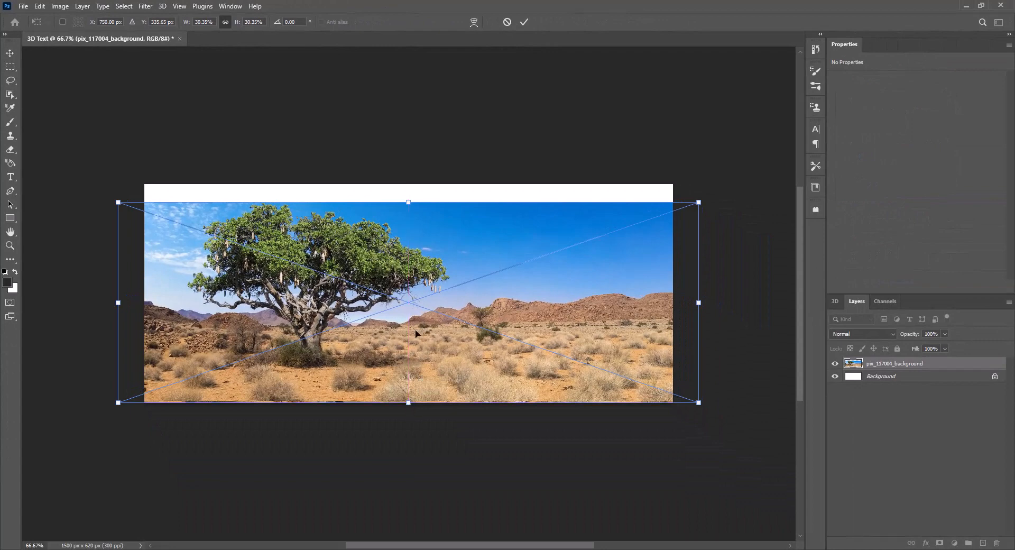
pyautogui.moveTo(408, 201); pyautogui.dragTo(411, 184)
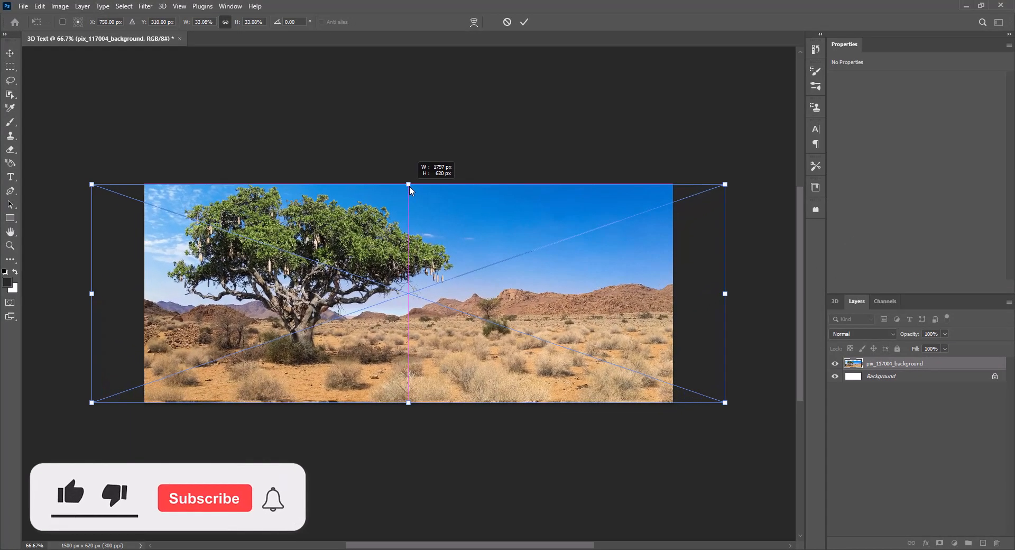
pyautogui.moveTo(347, 316); pyautogui.dragTo(399, 317)
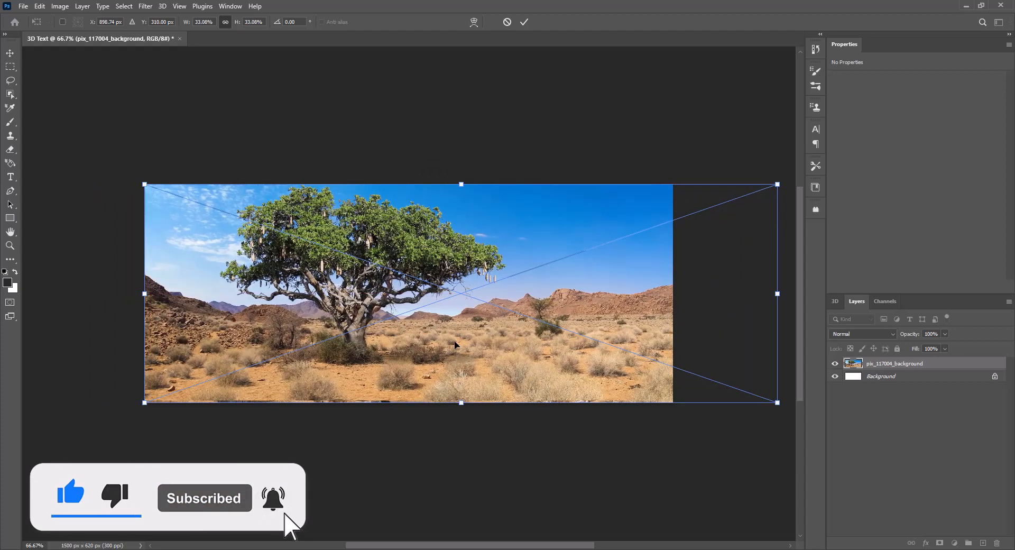
pyautogui.press('Return')
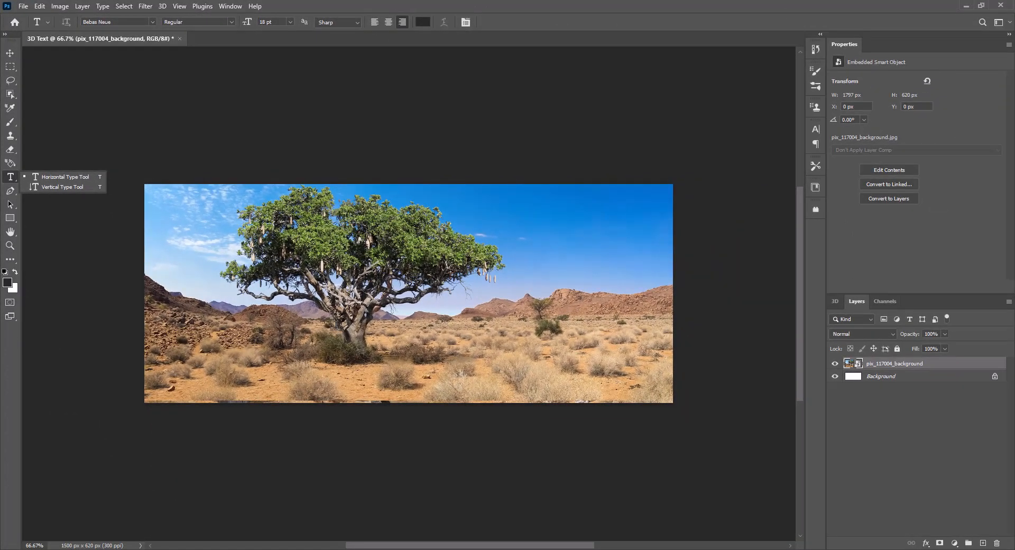
# Add the text SAFARI over the desert image.
pyautogui.click(335, 324)
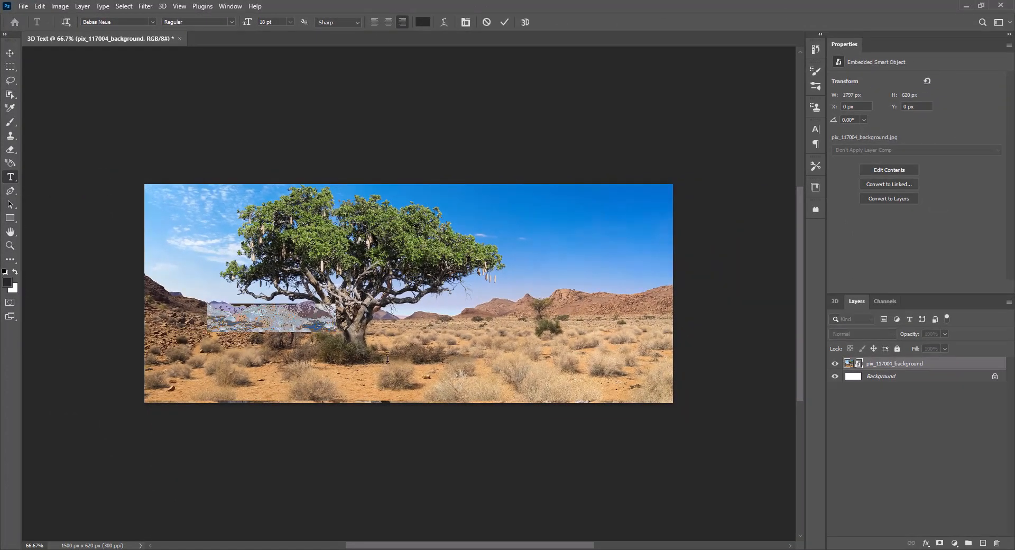
pyautogui.write('SA')
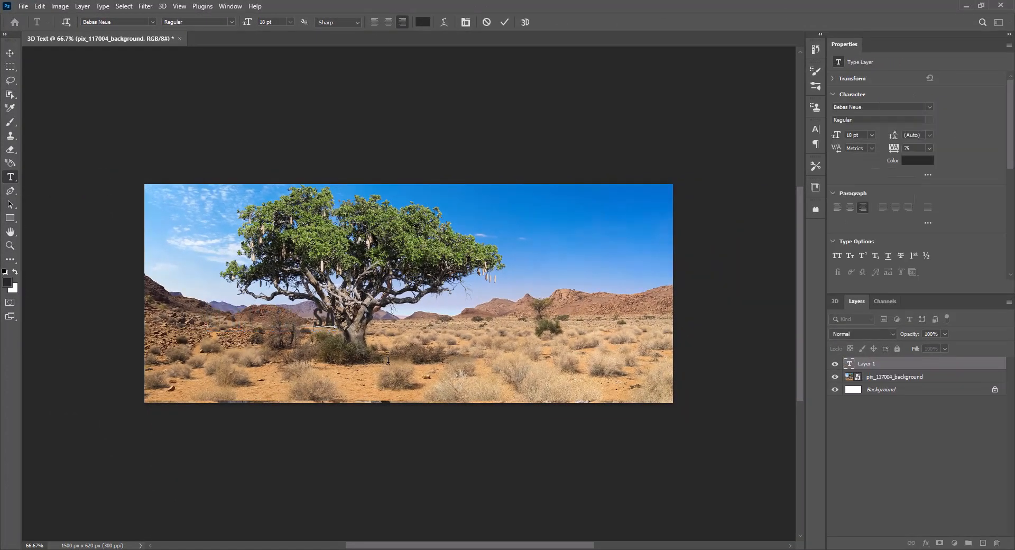
pyautogui.write('FARI')
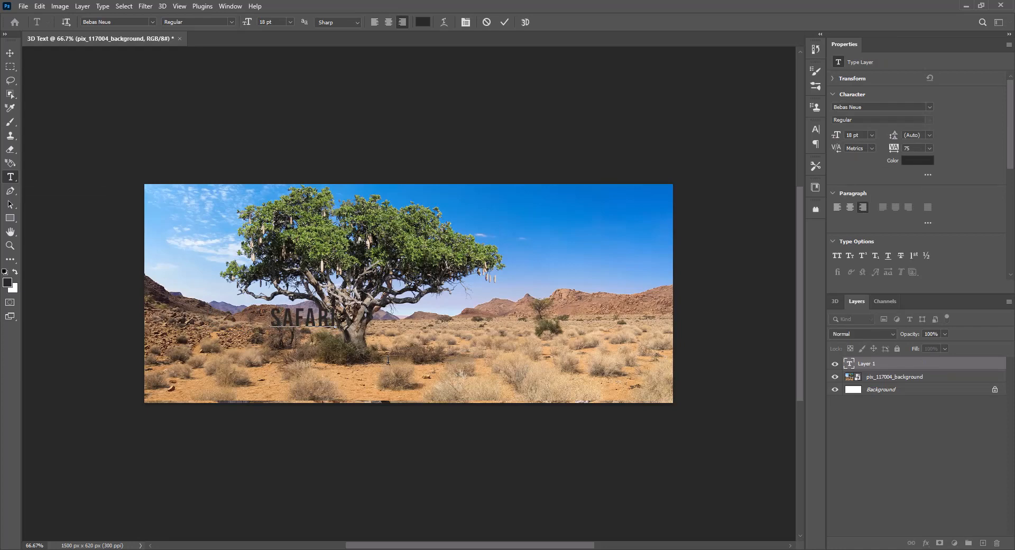
# Set the SAFARI text to the sOuTh Afirkas 2100 font at 70 pt and centre it across the image's lower half.
pyautogui.doubleClick(308, 318)
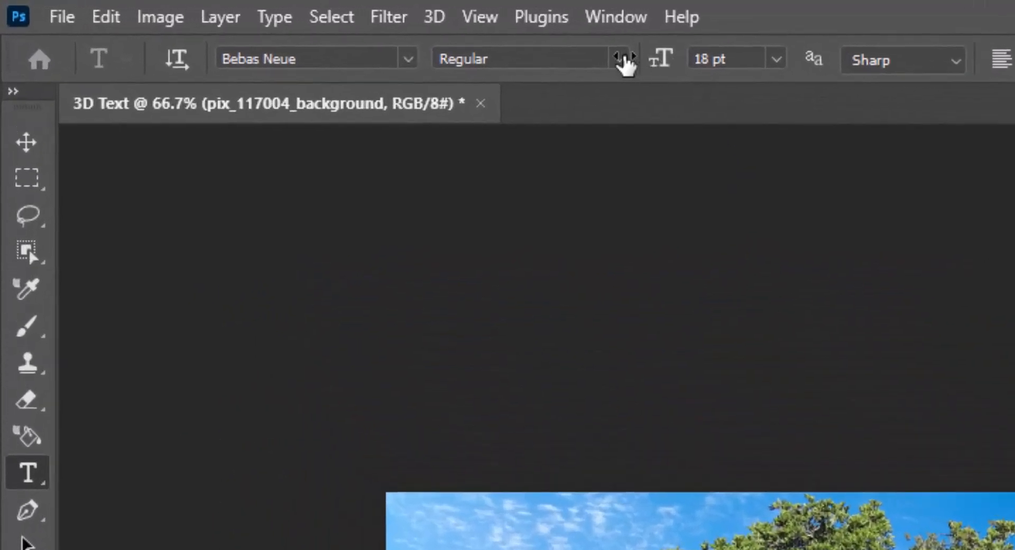
pyautogui.click(408, 59)
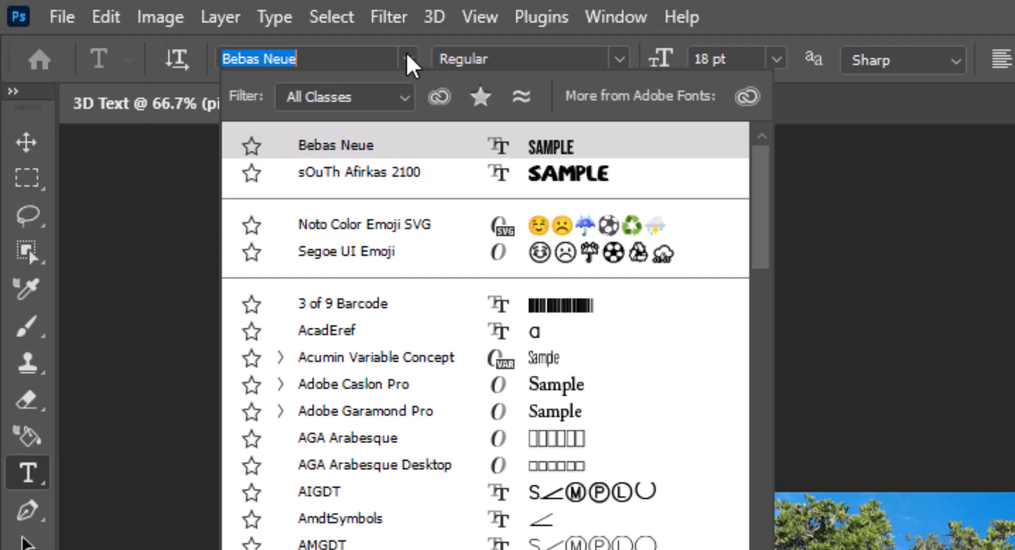
pyautogui.click(393, 172)
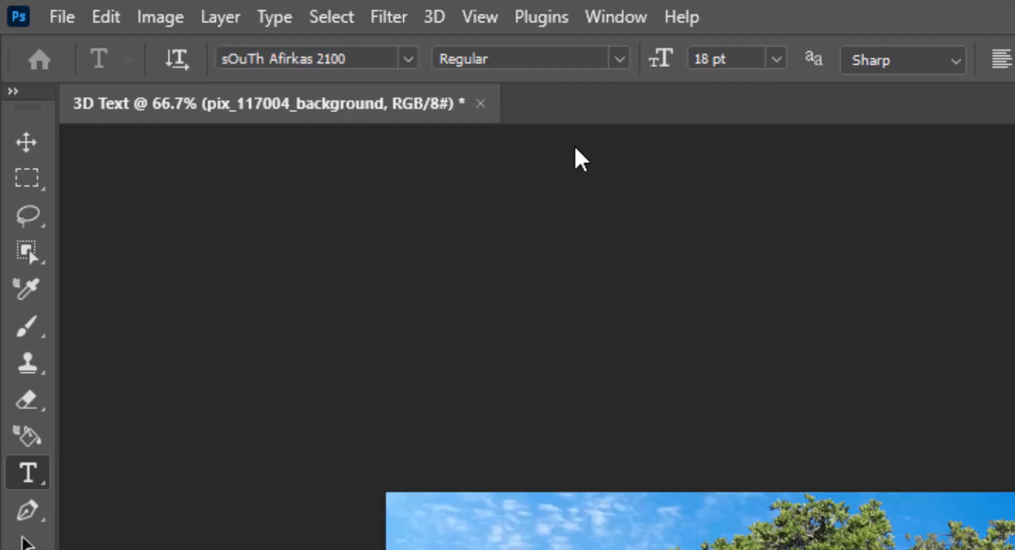
pyautogui.click(715, 56)
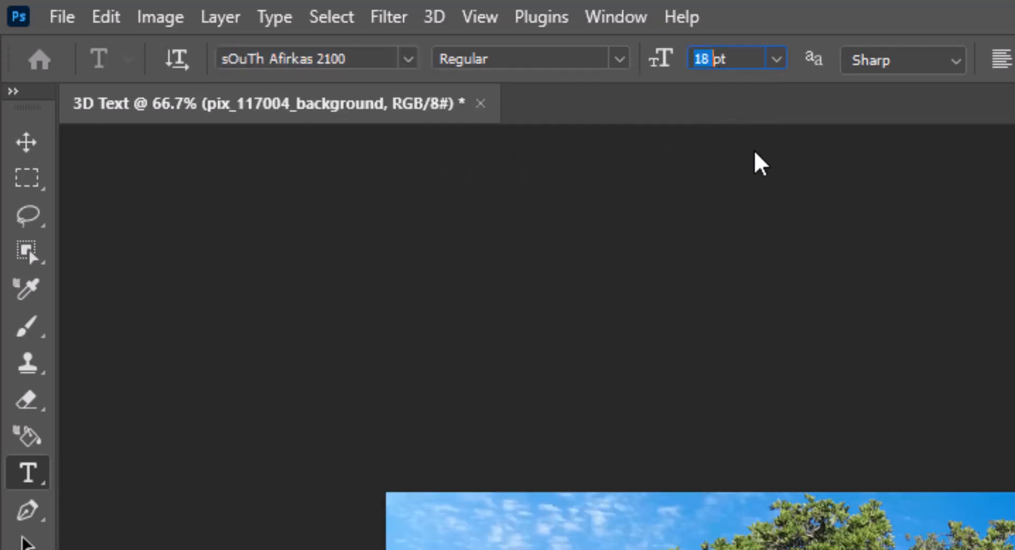
pyautogui.write('70')
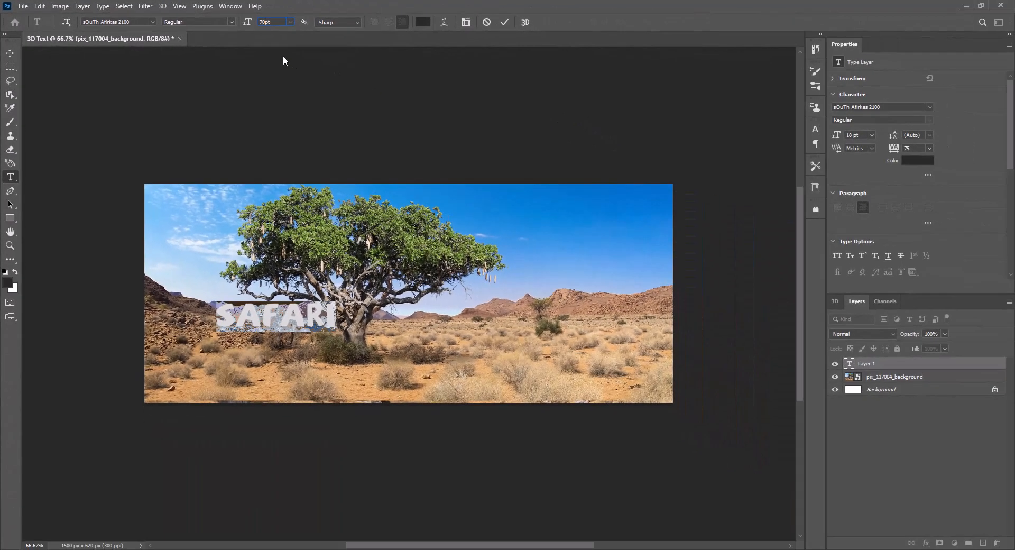
pyautogui.press('Return')
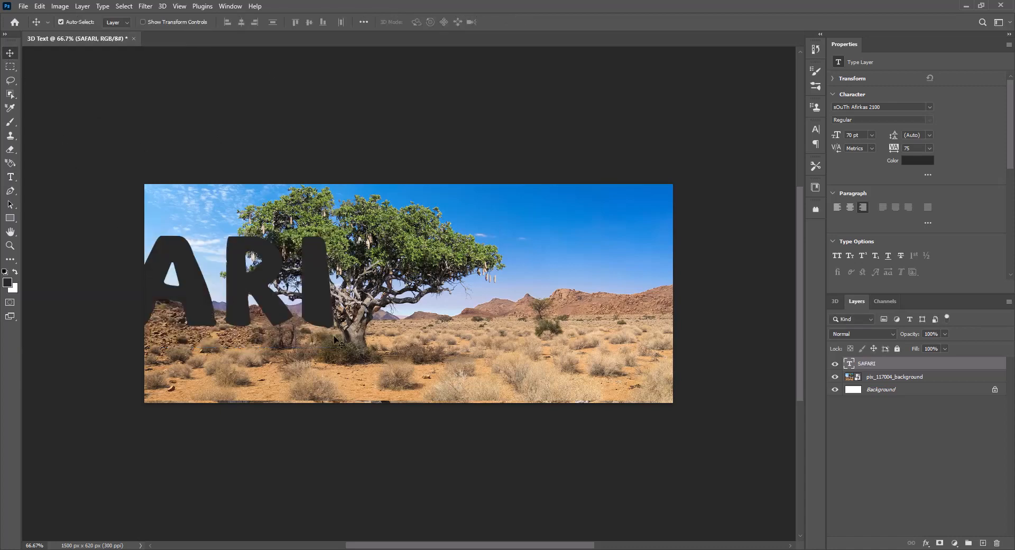
pyautogui.moveTo(421, 331); pyautogui.dragTo(507, 339)
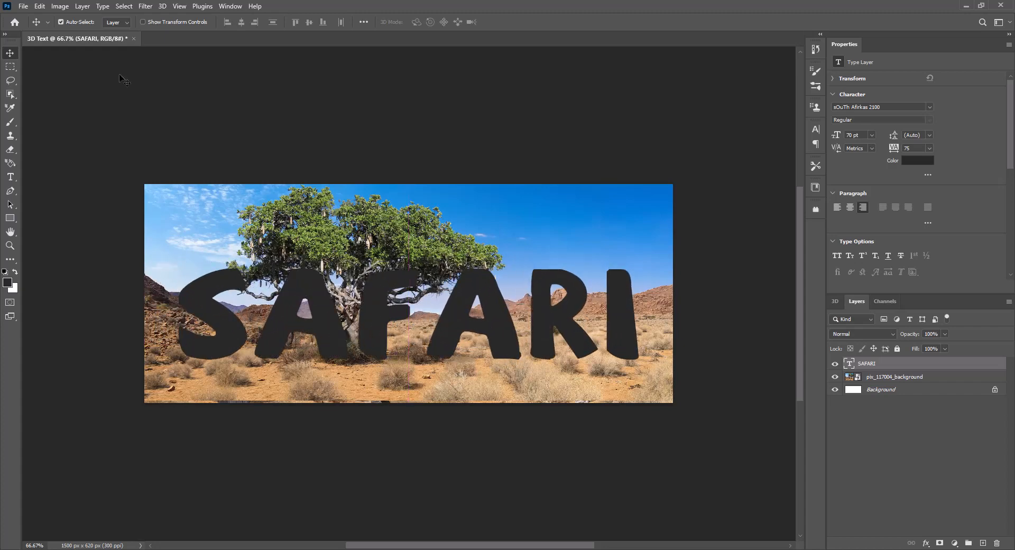
# Place the Wood Front image embedded above the text and clip it to the SAFARI layer.
pyautogui.click(23, 6)
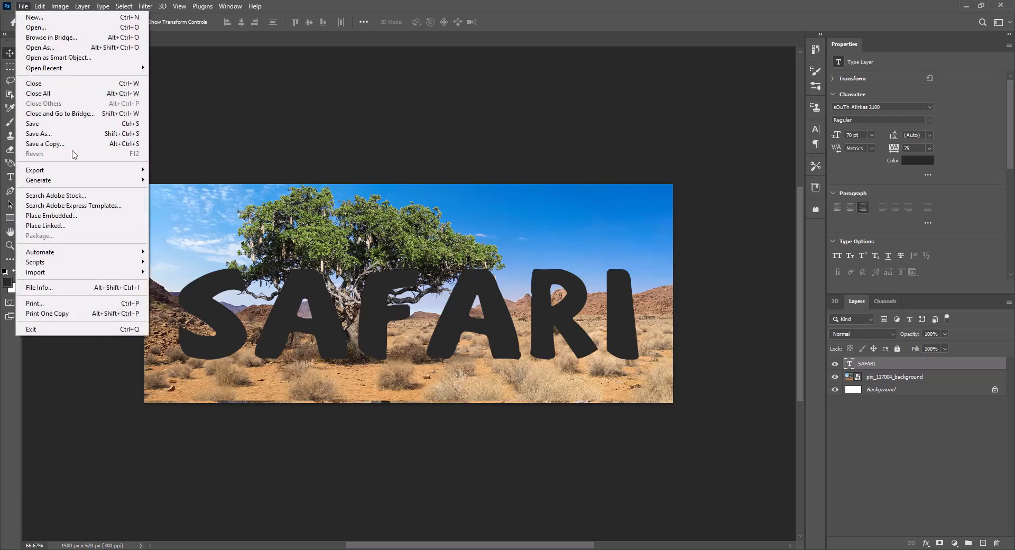
pyautogui.click(73, 215)
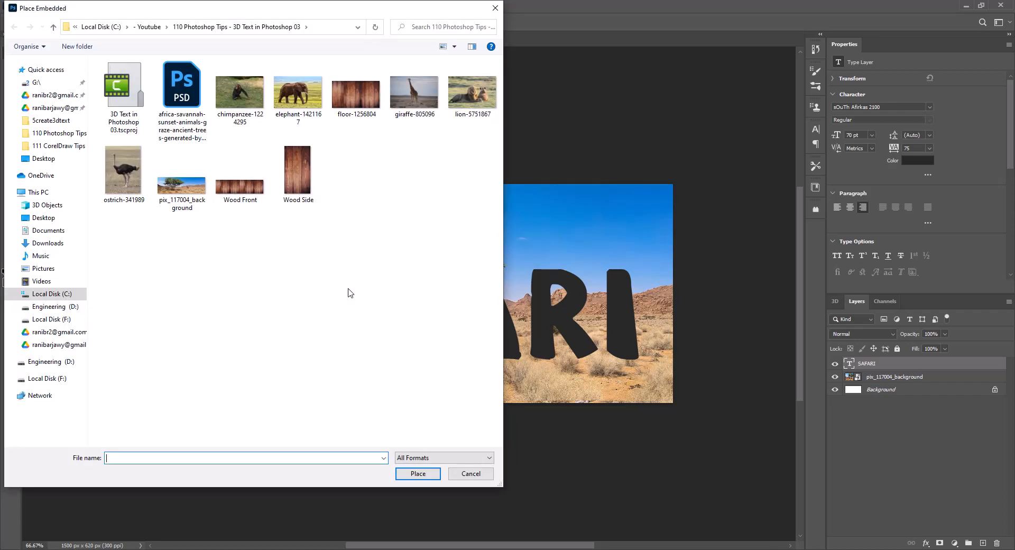
pyautogui.doubleClick(244, 191)
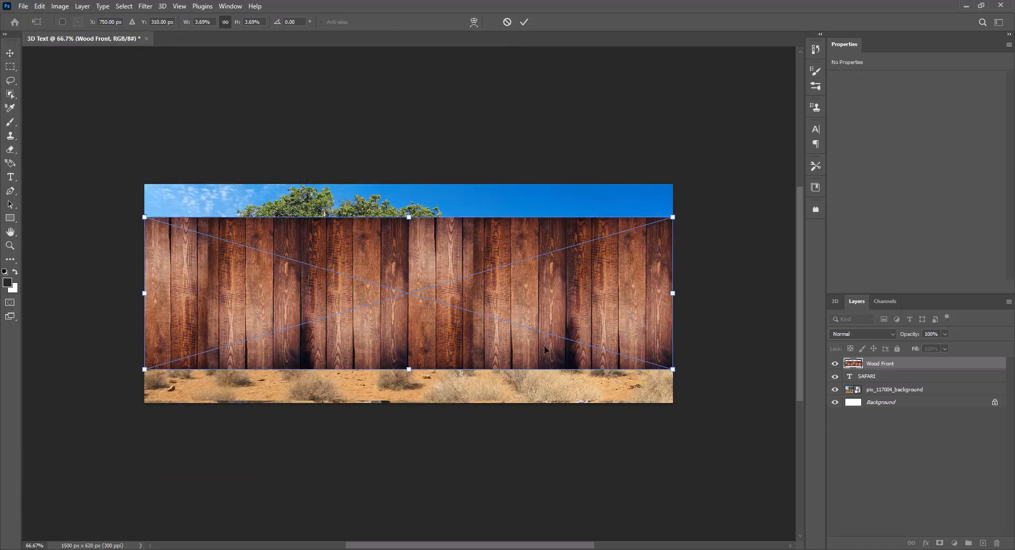
pyautogui.press('Return')
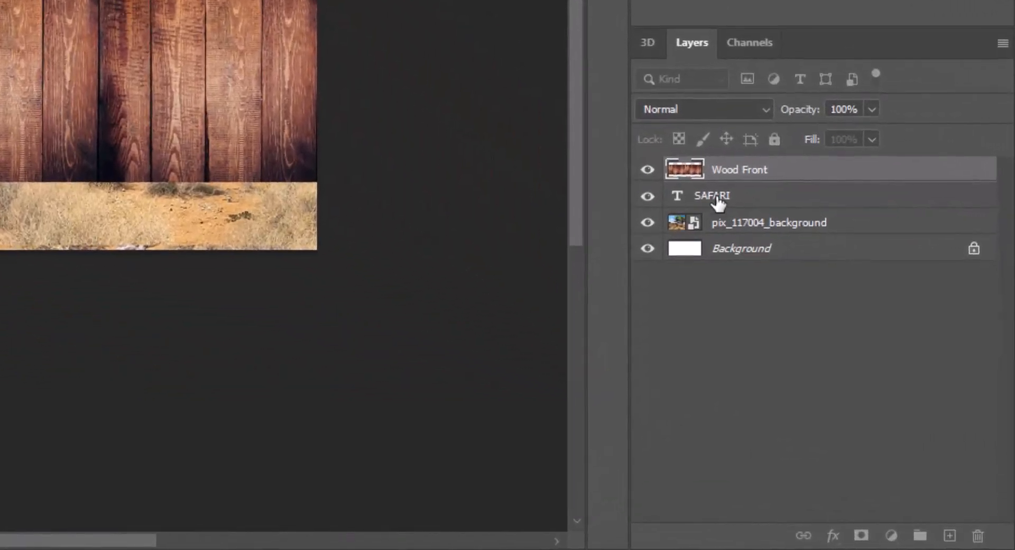
pyautogui.rightClick(806, 178)
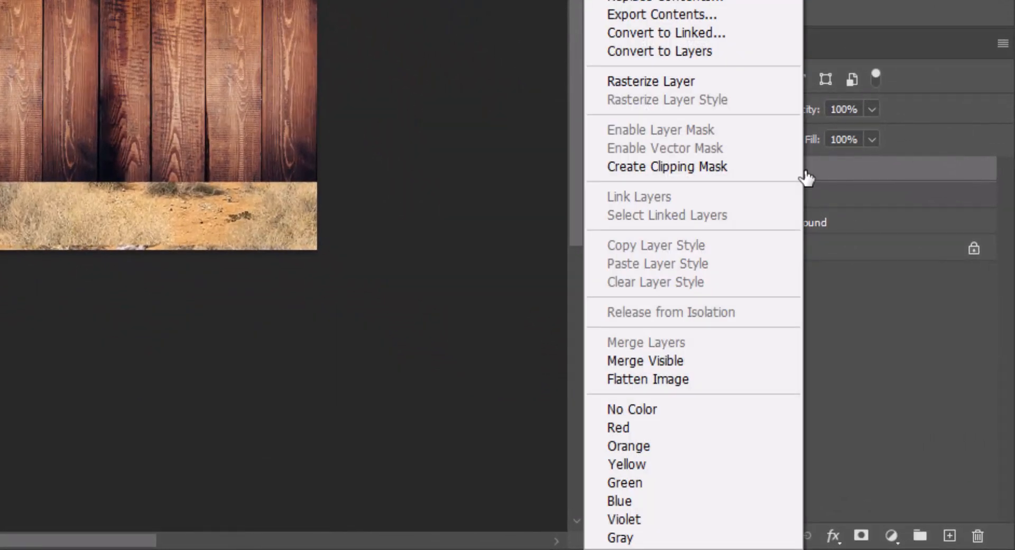
pyautogui.click(739, 167)
# Rasterize the SAFARI text and merge it with the Wood Front layer.
pyautogui.keyDown('shift'); pyautogui.click(797, 205); pyautogui.keyUp('shift')
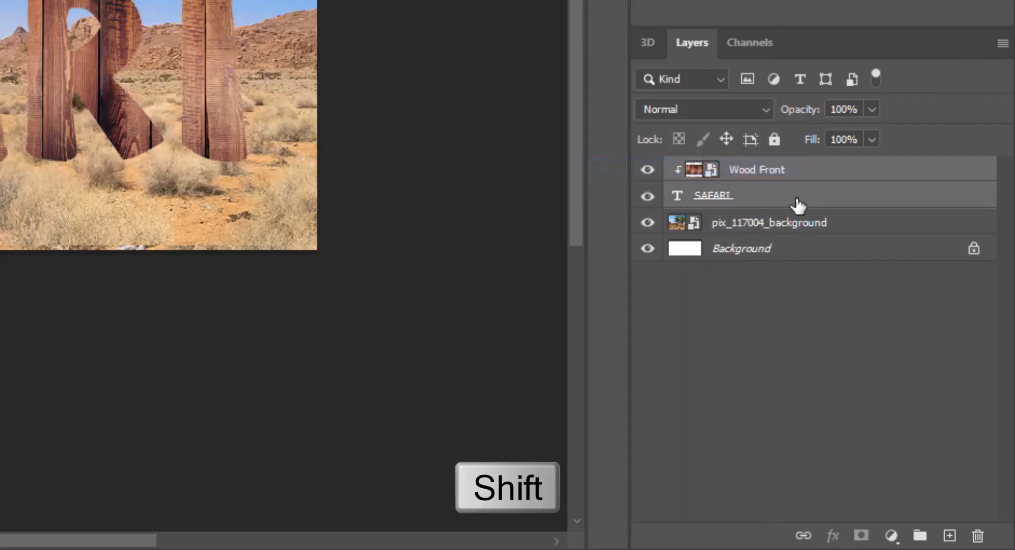
pyautogui.rightClick(797, 205)
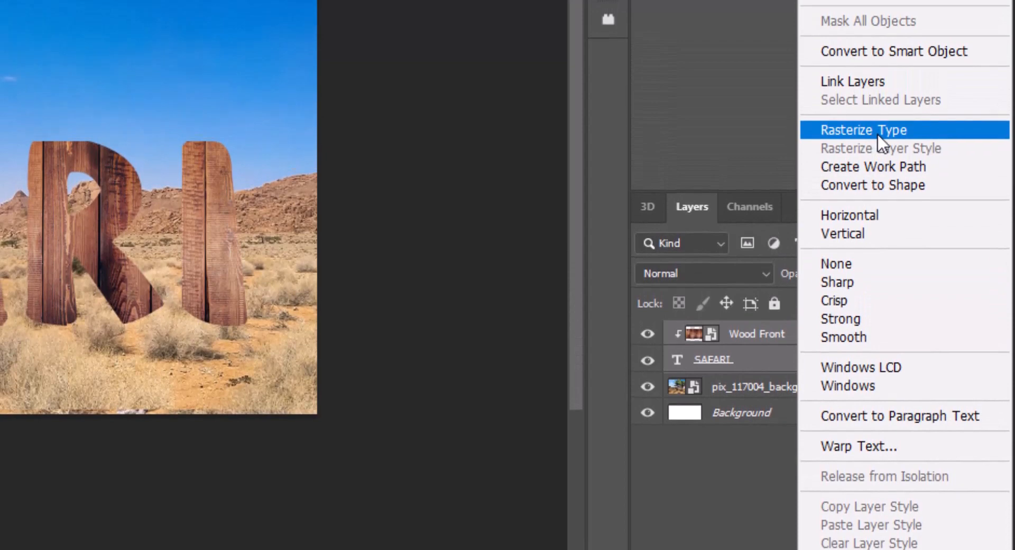
pyautogui.click(869, 133)
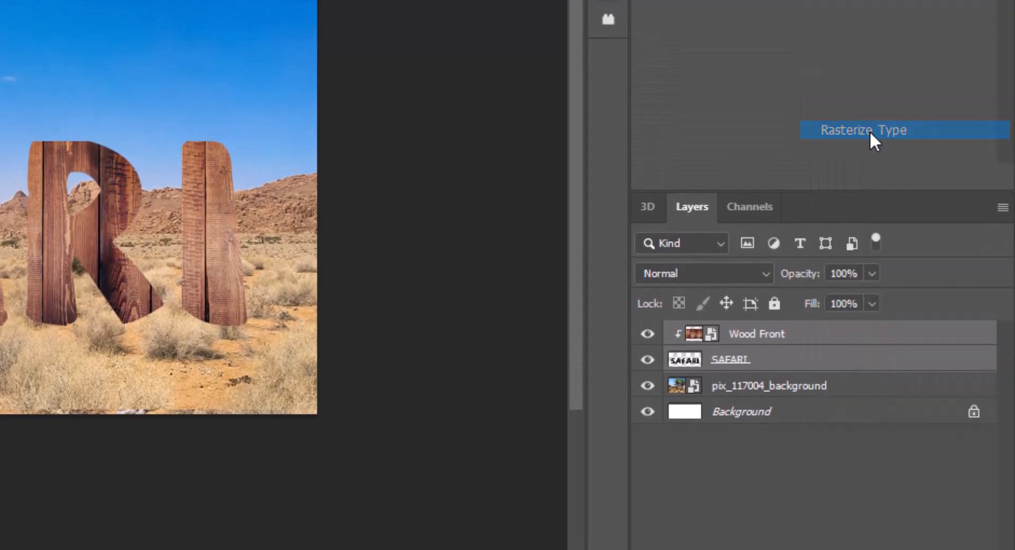
pyautogui.rightClick(814, 357)
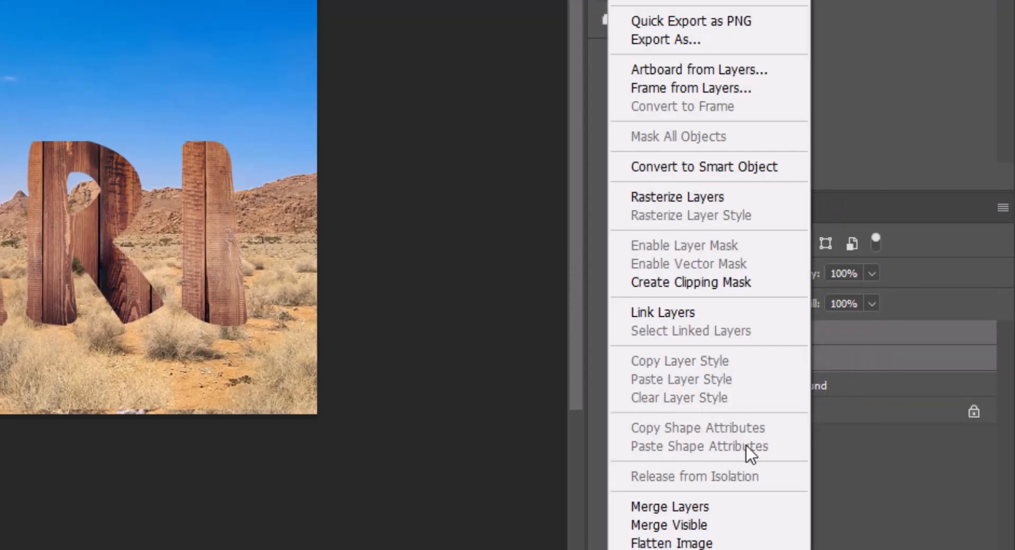
pyautogui.click(712, 508)
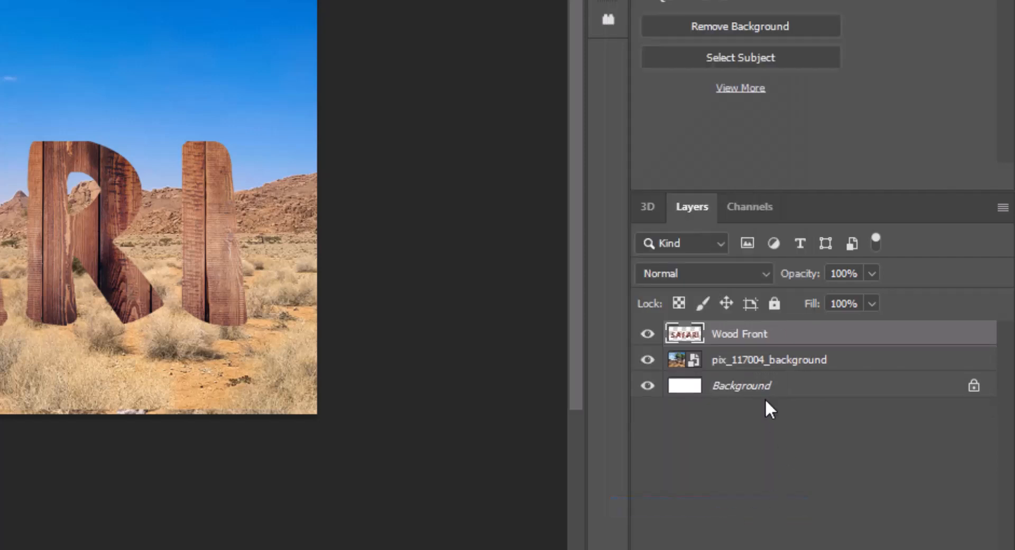
# Rename the merged wooden text layer to SAFARI Texture.
pyautogui.doubleClick(736, 335)
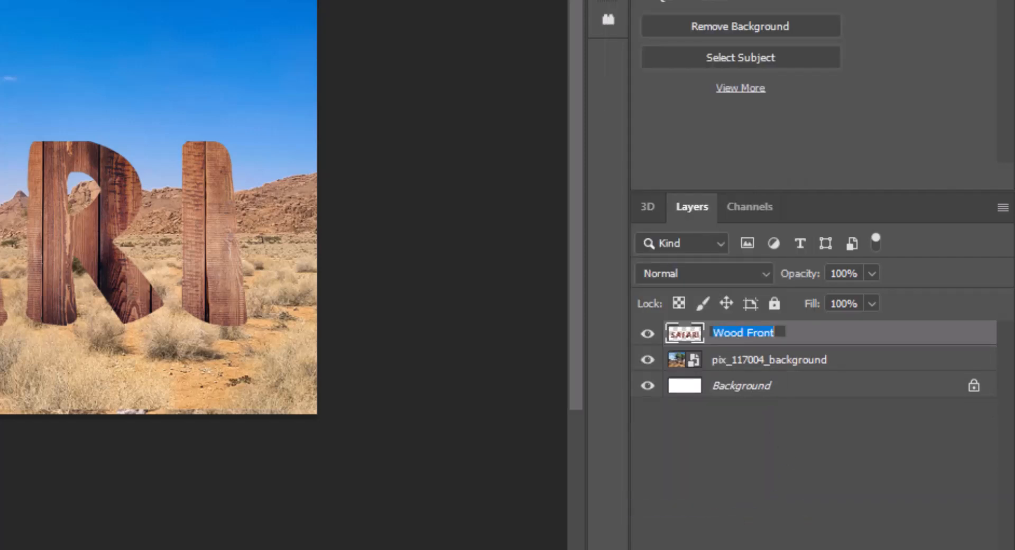
pyautogui.write('SAFARI Texture')
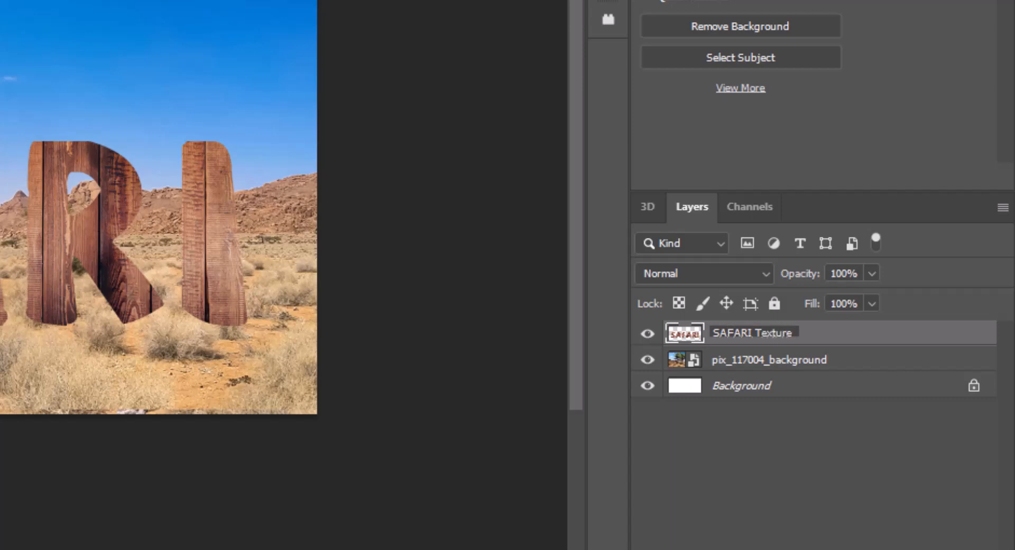
pyautogui.press('Return')
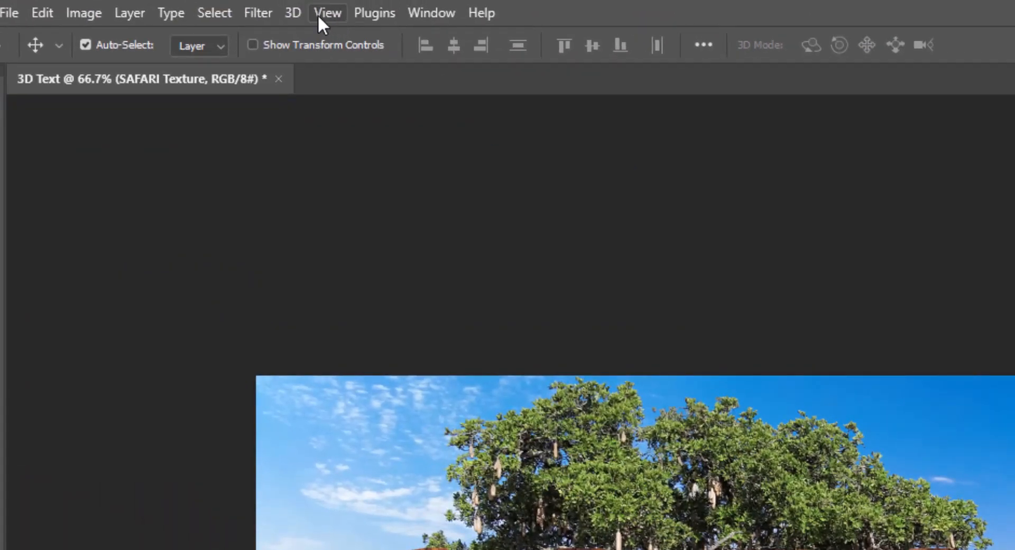
# Create a 3D extrusion from the SAFARI Texture layer and reduce its extrusion depth.
pyautogui.click(292, 11)
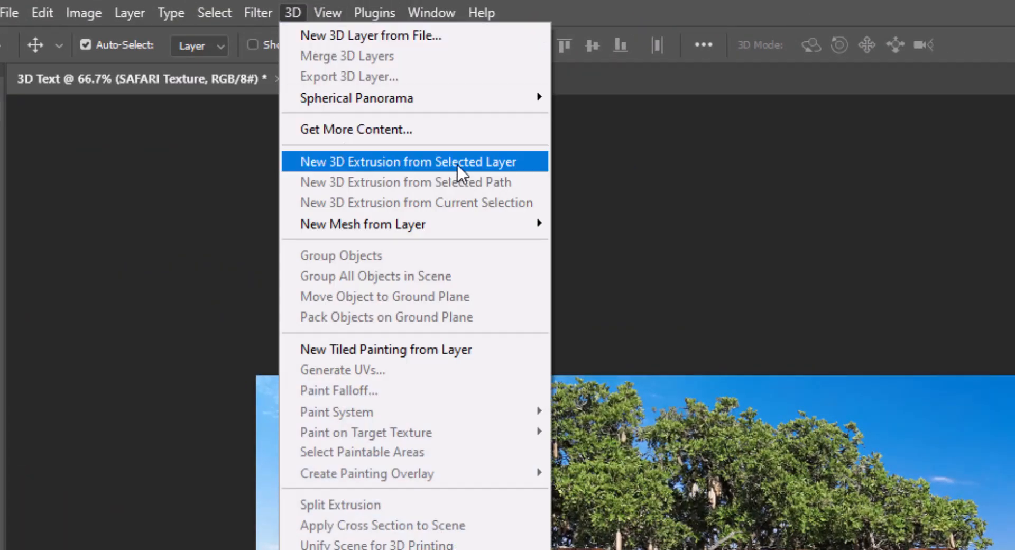
pyautogui.click(467, 162)
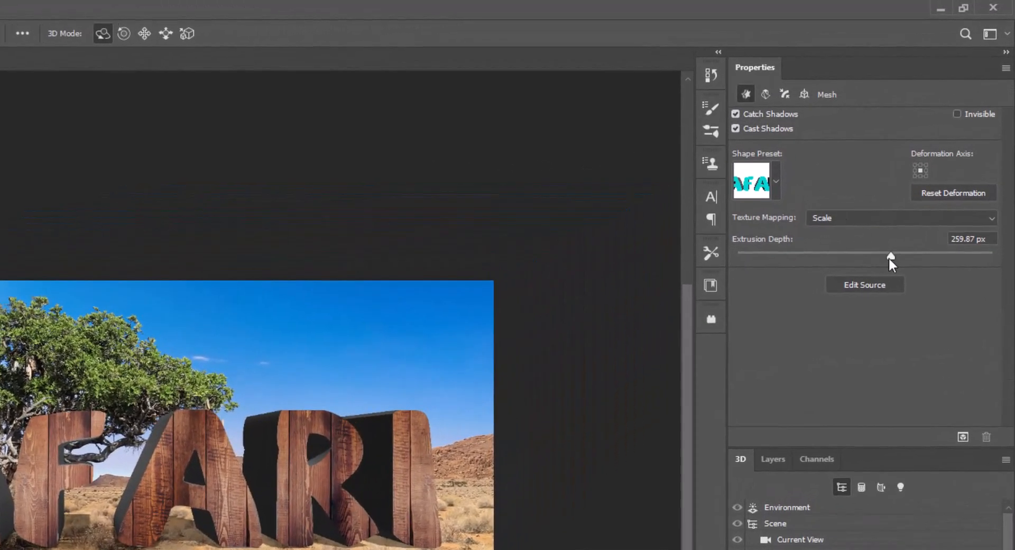
pyautogui.moveTo(891, 256); pyautogui.dragTo(873, 253)
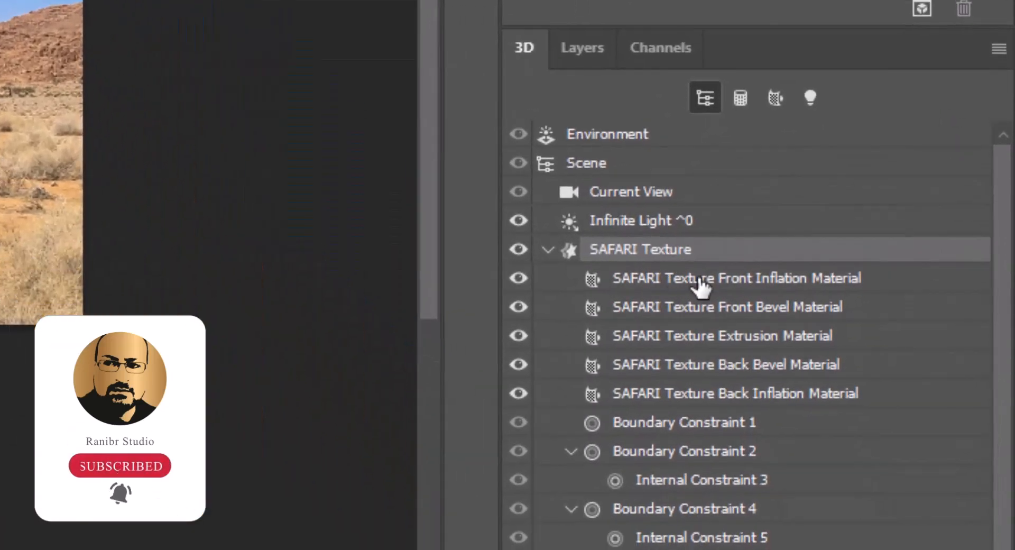
# Set the roughness of the SAFARI Texture Front Inflation Material to 80%.
pyautogui.click(700, 281)
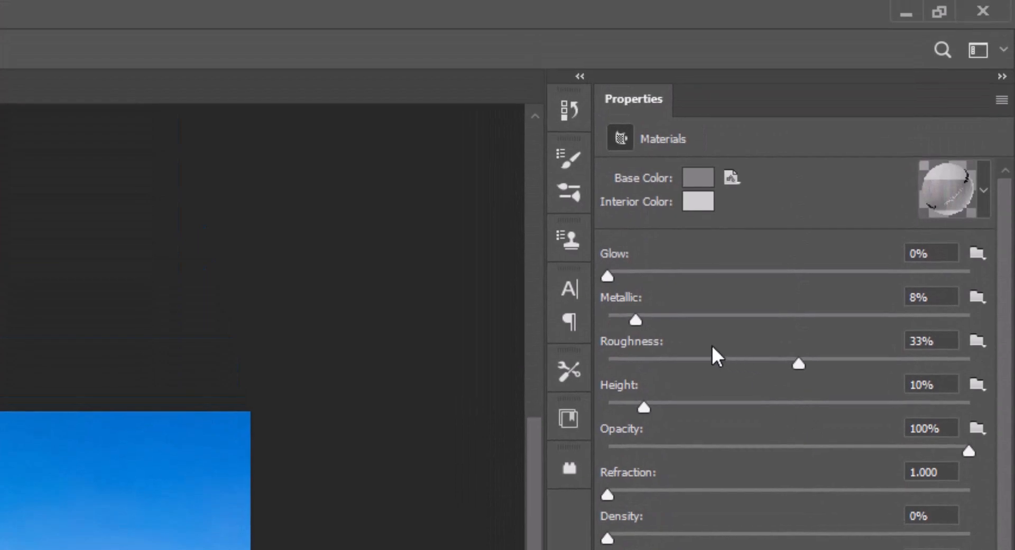
pyautogui.click(907, 343)
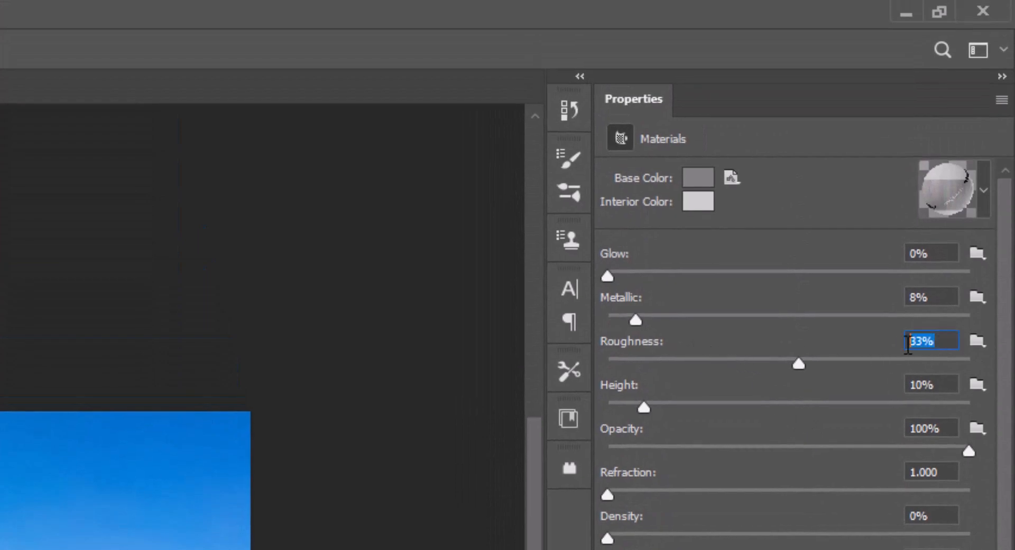
pyautogui.write('80')
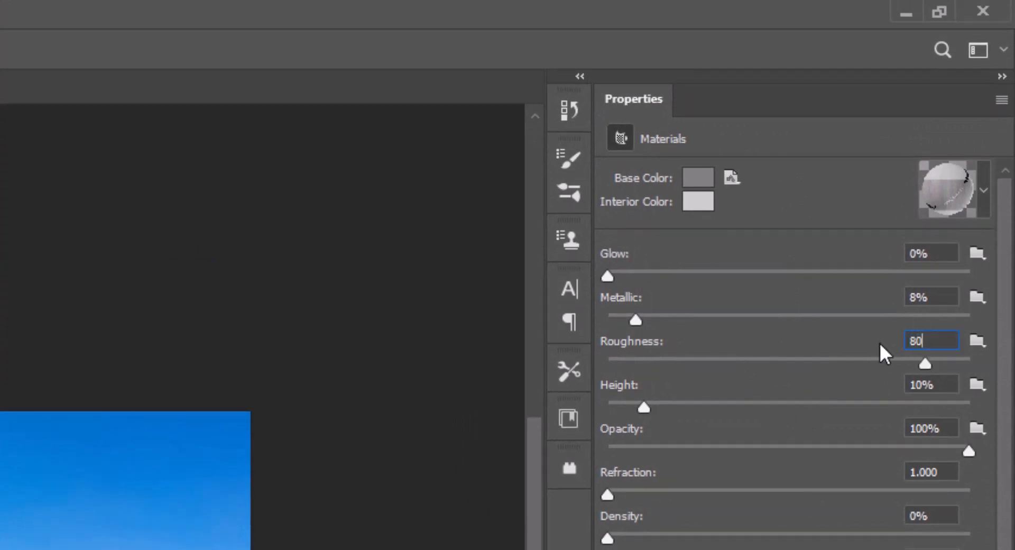
pyautogui.press('Return')
# Replace the base color texture of the SAFARI Texture Extrusion Material with the Wood Side image.
pyautogui.scroll(-1, 878, 341)
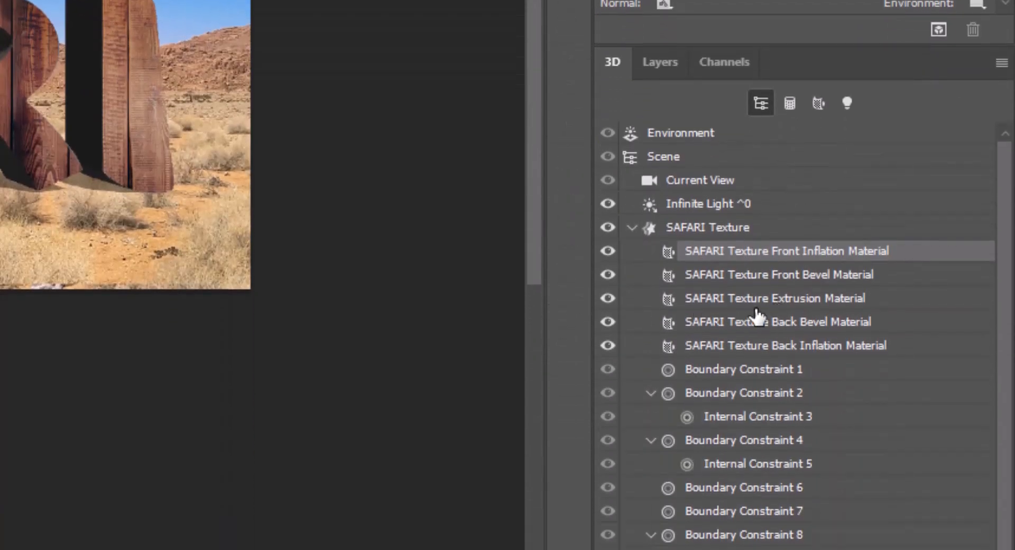
pyautogui.click(742, 304)
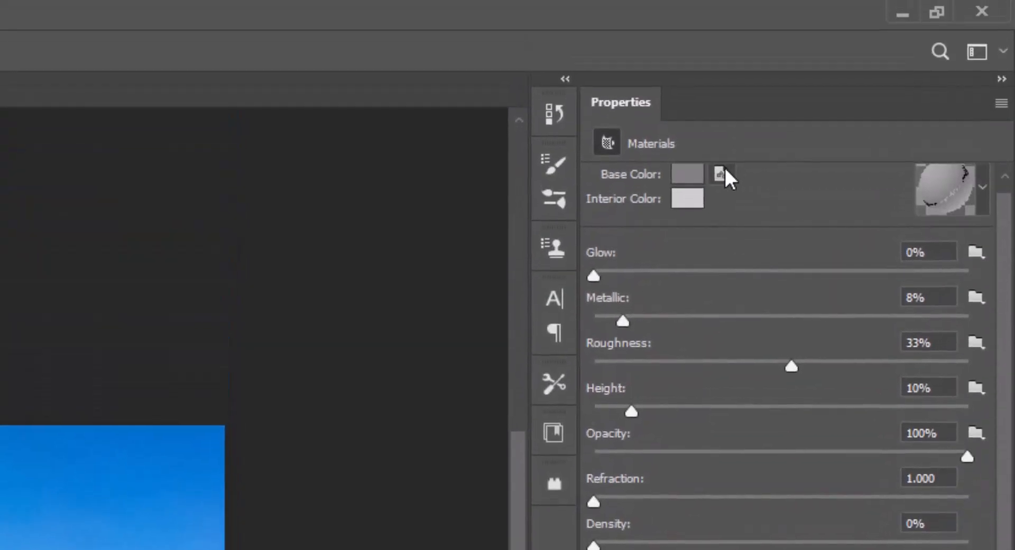
pyautogui.click(720, 173)
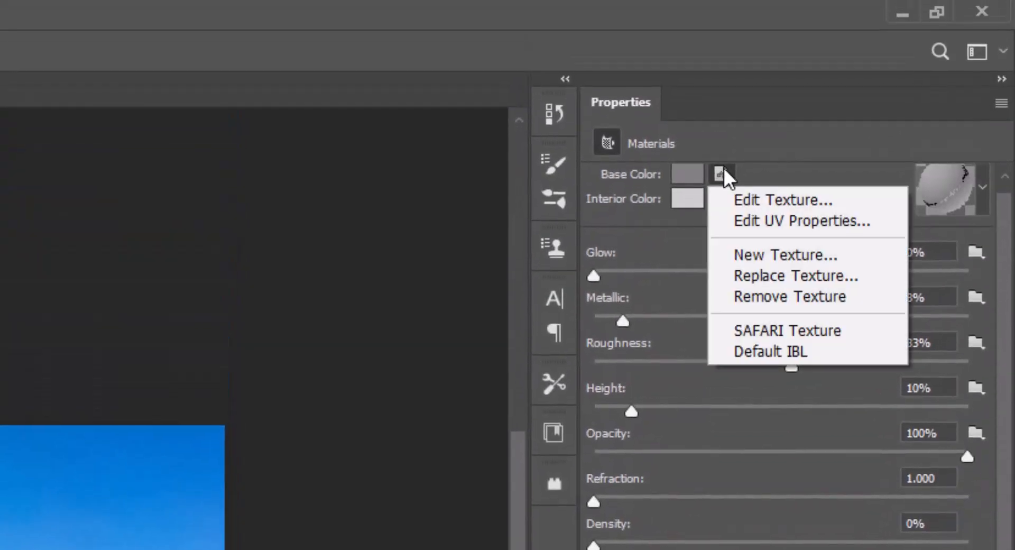
pyautogui.click(810, 273)
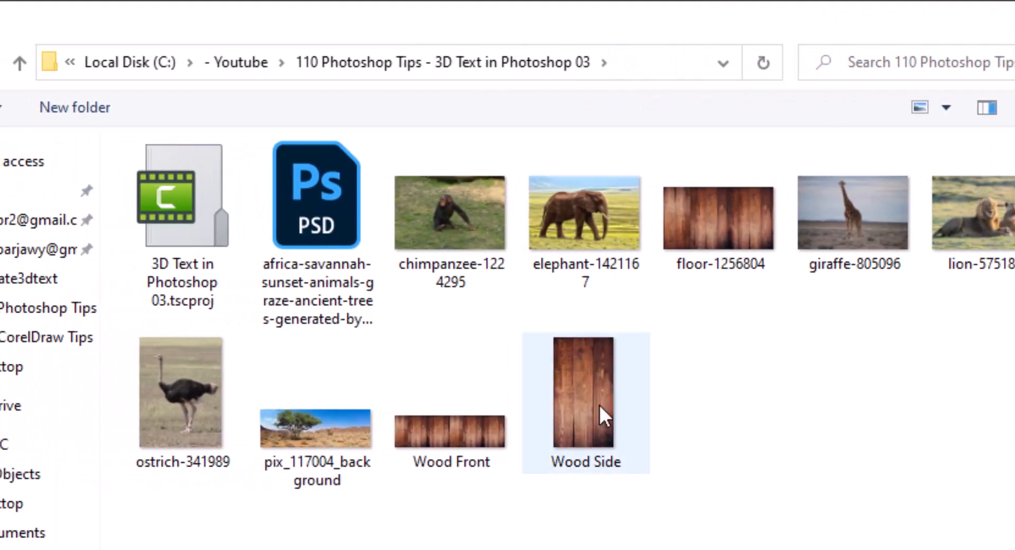
pyautogui.doubleClick(599, 405)
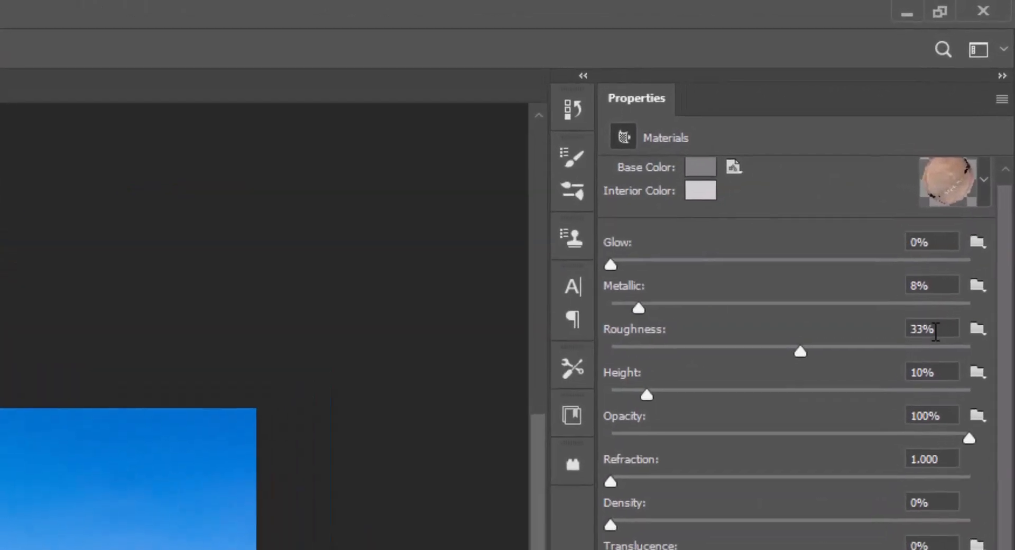
# Set the extrusion material's roughness to 80%.
pyautogui.click(973, 148)
pyautogui.write('80')
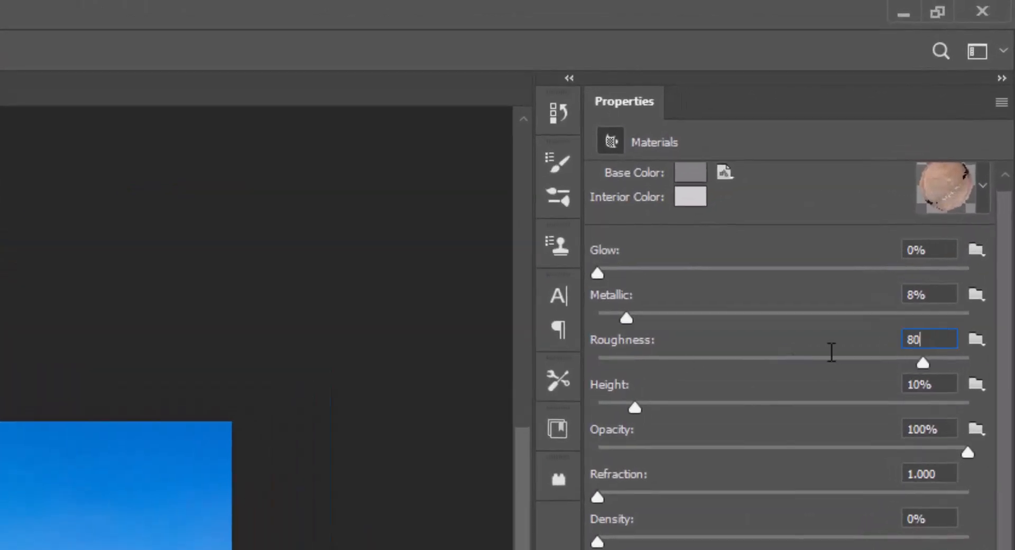
pyautogui.press('Return')
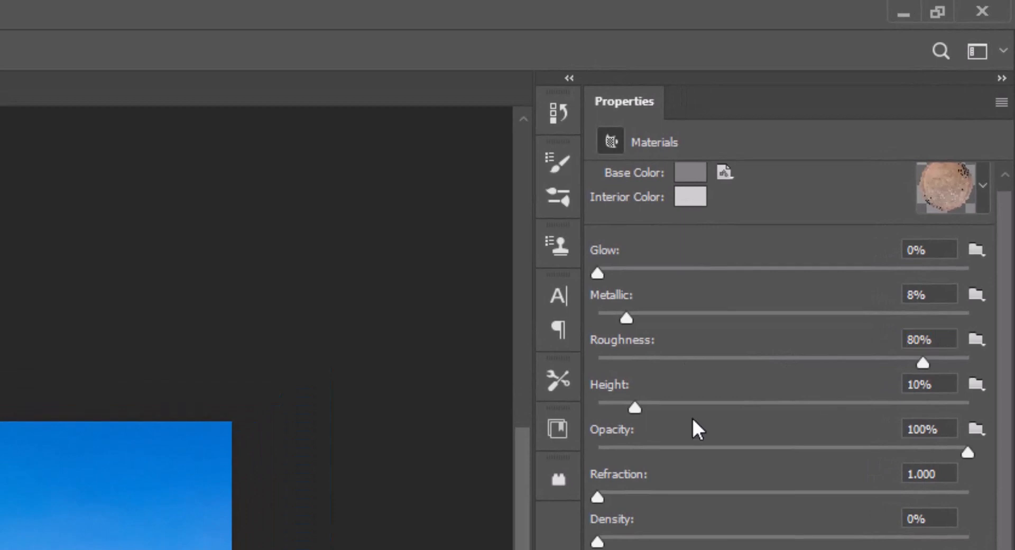
# Set the UV scale of the extrusion material's Wood Side texture to 56% in U/X and 50% in V/Y.
pyautogui.click(723, 173)
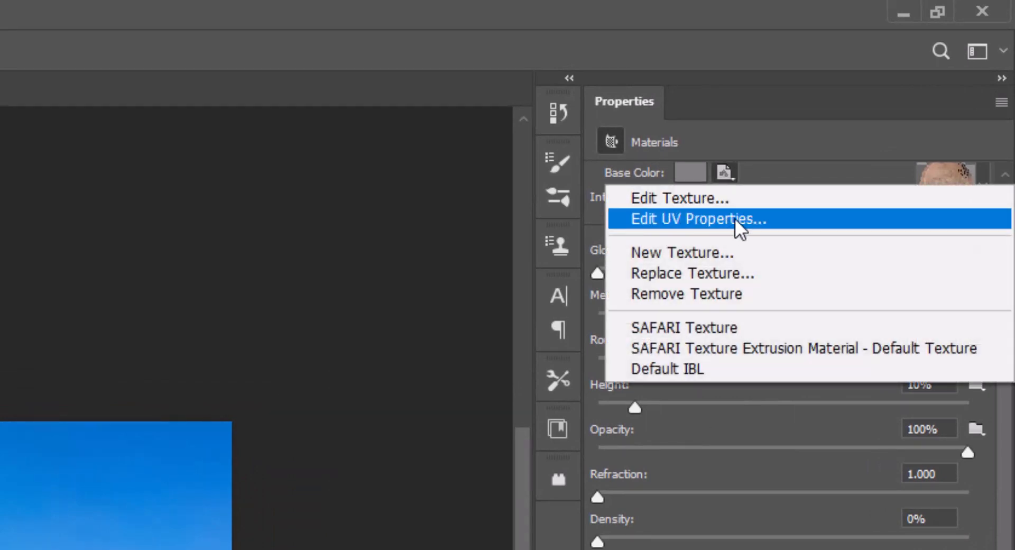
pyautogui.click(732, 218)
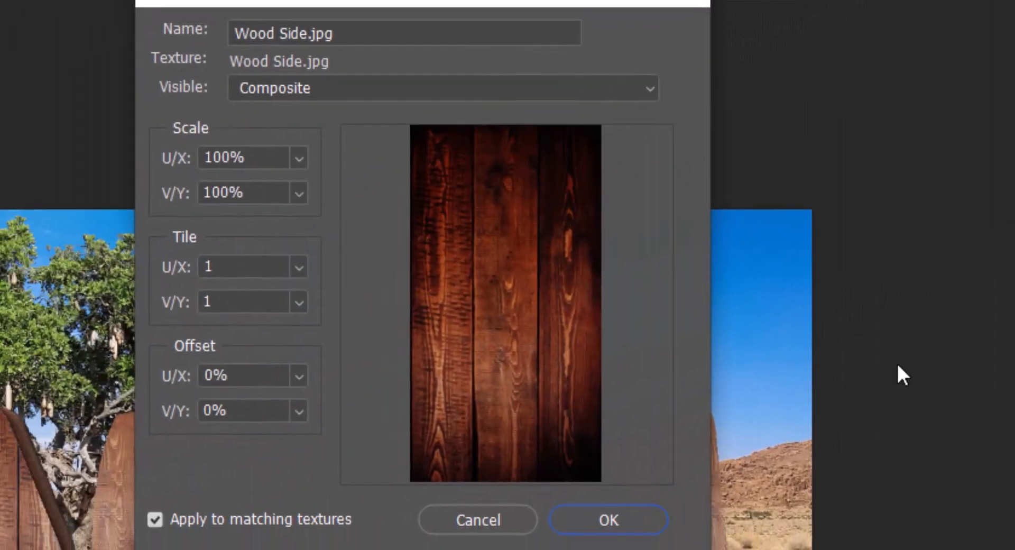
pyautogui.click(253, 163)
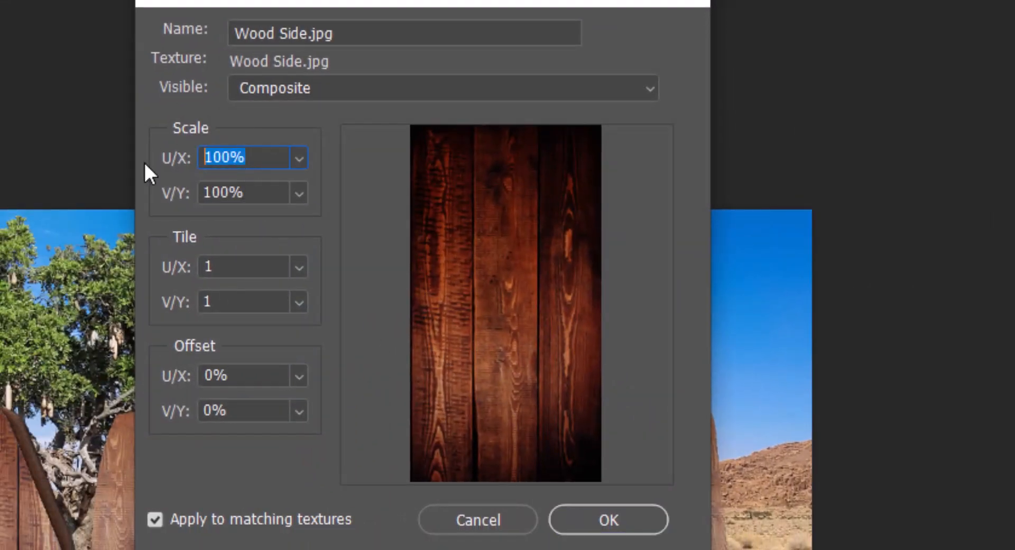
pyautogui.write('6')
pyautogui.press('Left')
pyautogui.write('5')
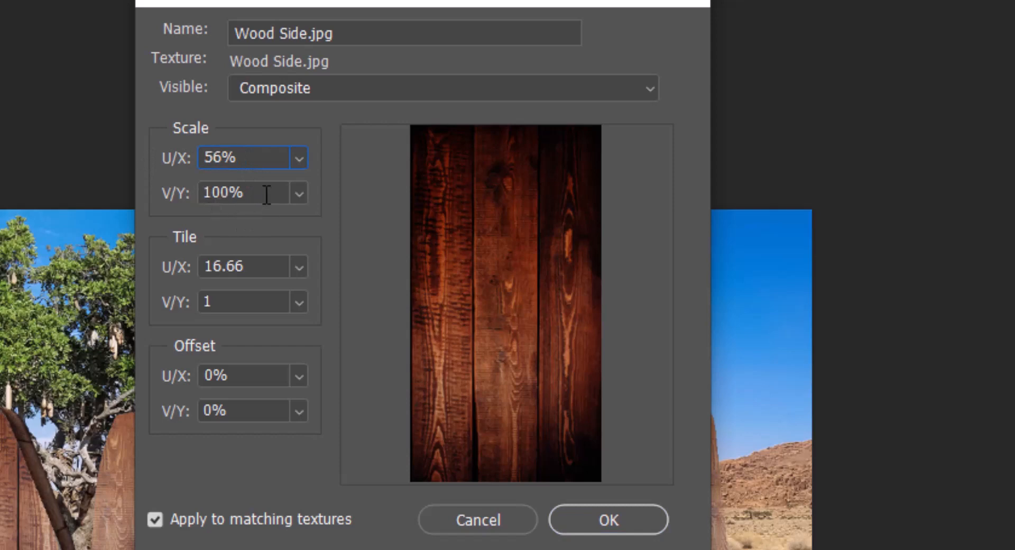
pyautogui.click(266, 195)
pyautogui.write('50')
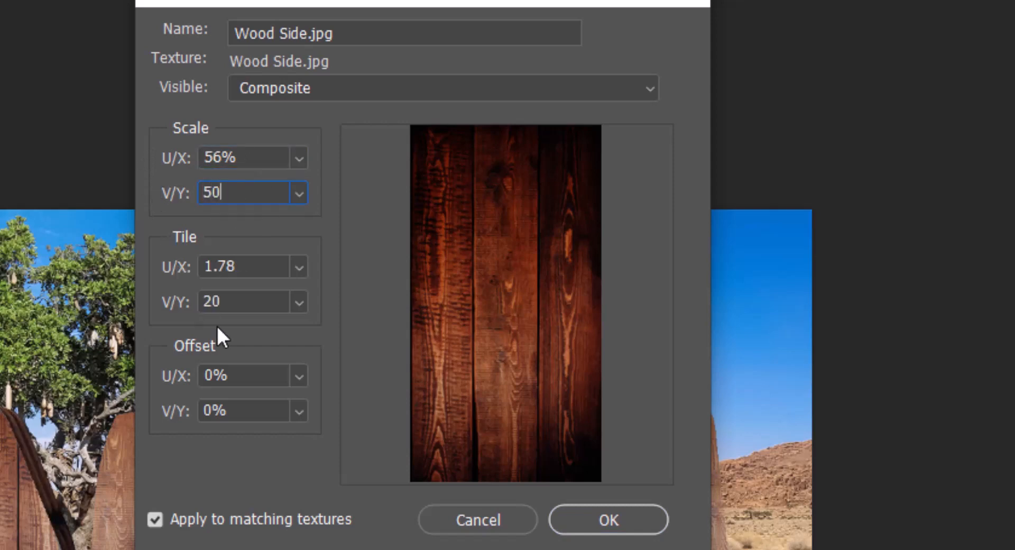
pyautogui.click(597, 512)
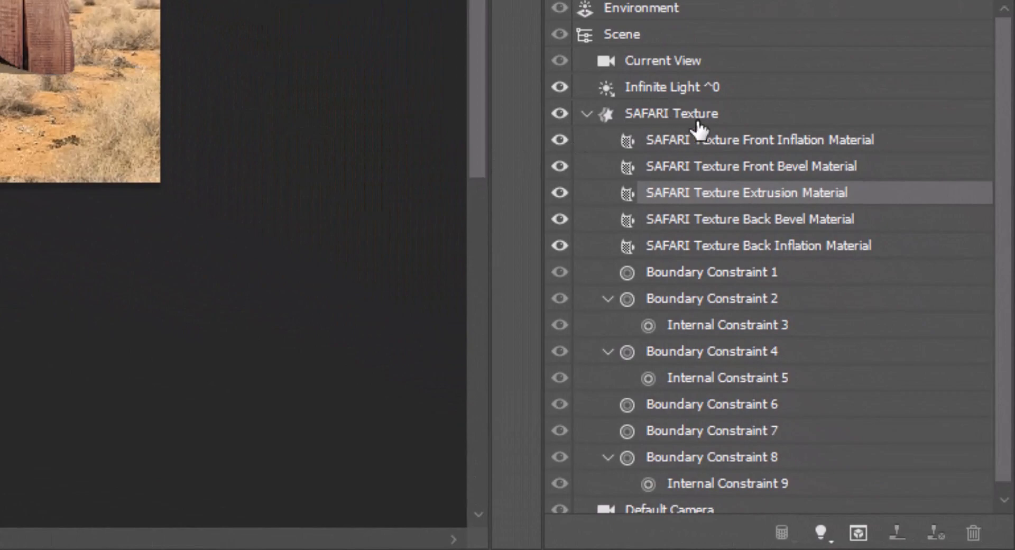
# Give the SAFARI Texture mesh's front cap a 35% bevel width with the rounded V-shaped contour, fourth in the first row of presets.
pyautogui.click(683, 116)
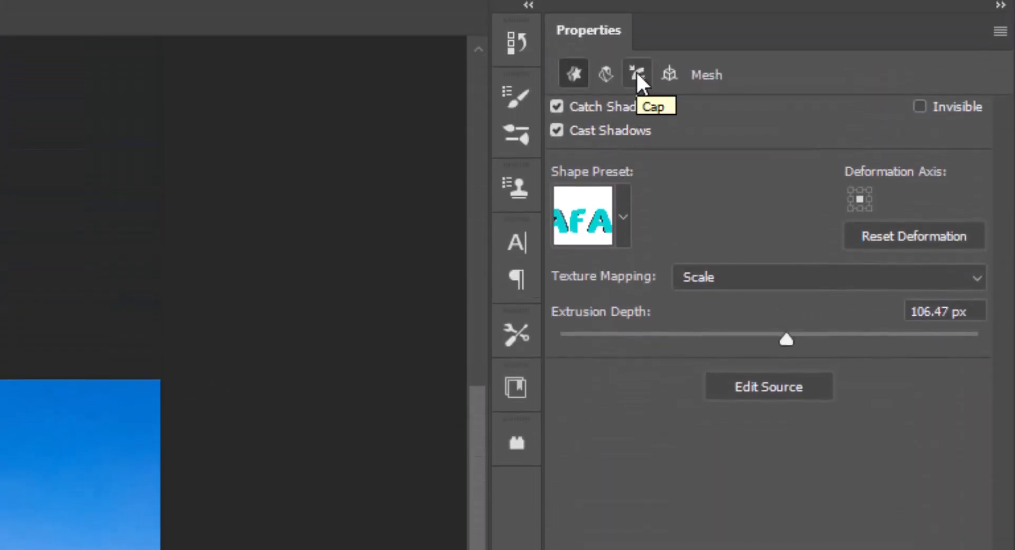
pyautogui.click(635, 74)
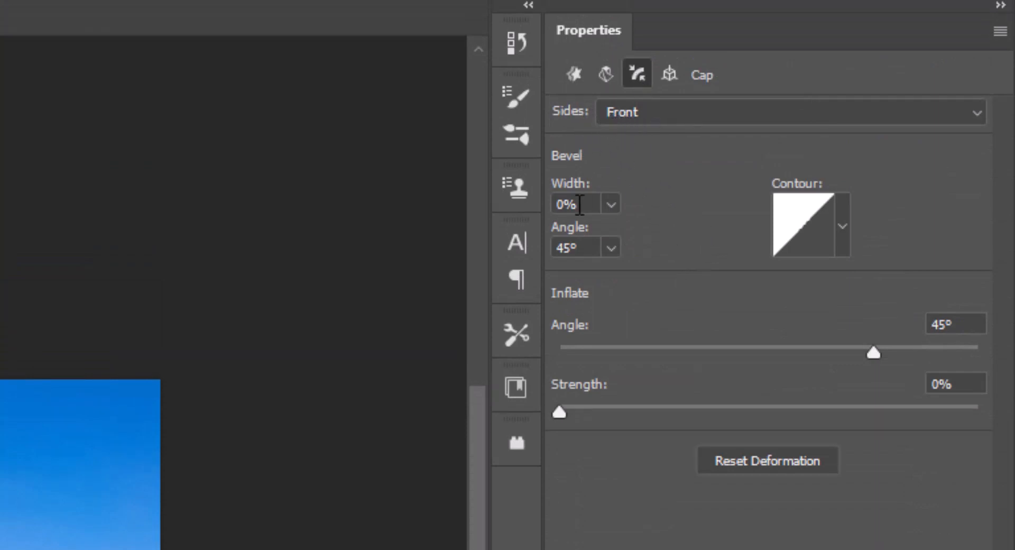
pyautogui.moveTo(580, 205); pyautogui.dragTo(515, 214)
pyautogui.write('35')
pyautogui.press('Return')
pyautogui.click(841, 222)
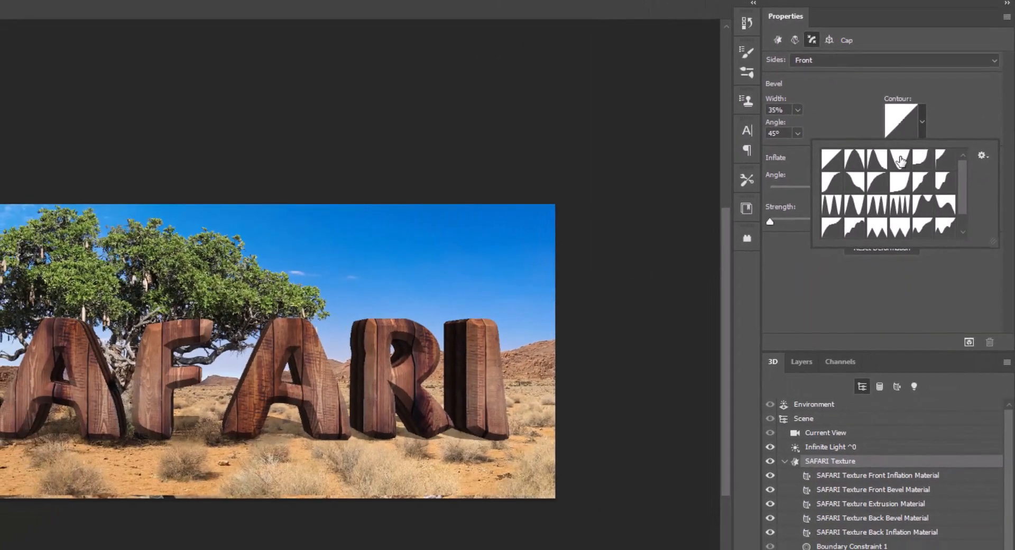
pyautogui.click(900, 159)
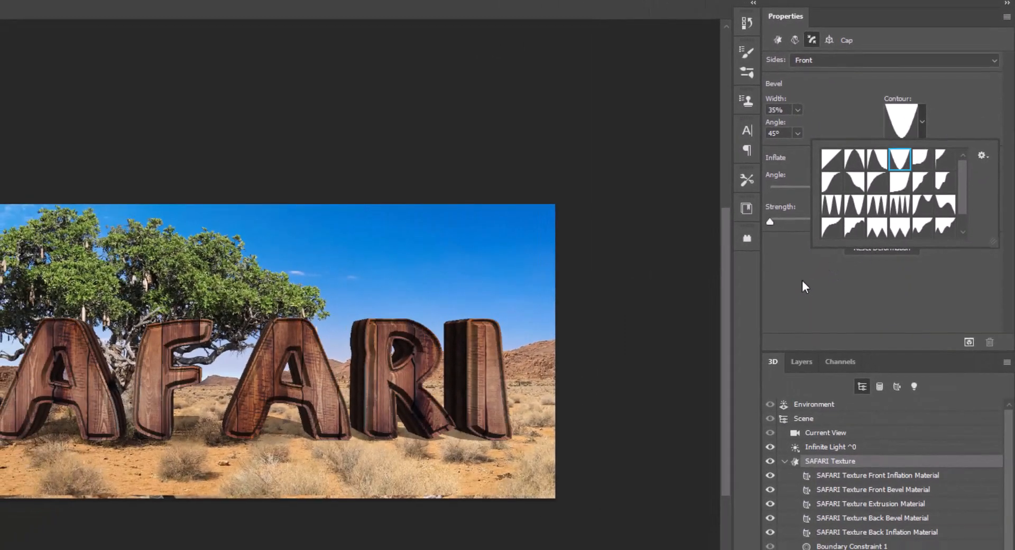
pyautogui.click(839, 312)
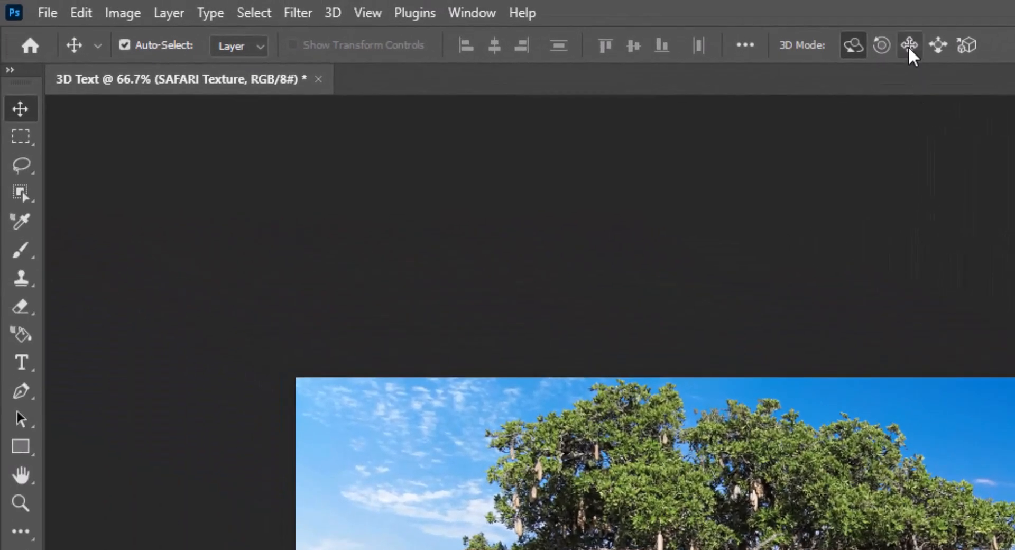
# Pan the 3D lettering slightly and zoom the 3D camera out so SAFARI appears smaller in the landscape.
pyautogui.click(907, 46)
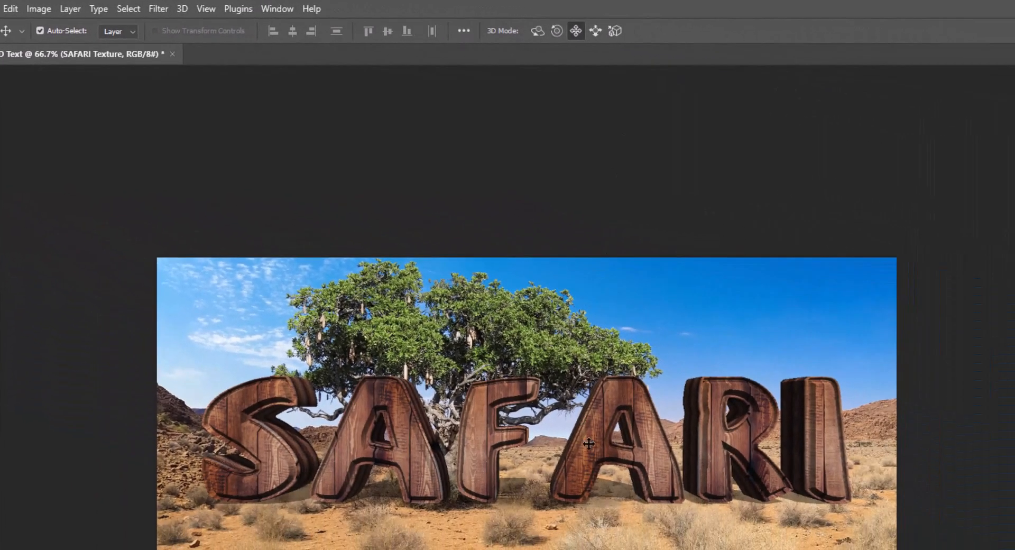
pyautogui.moveTo(588, 442); pyautogui.dragTo(593, 447)
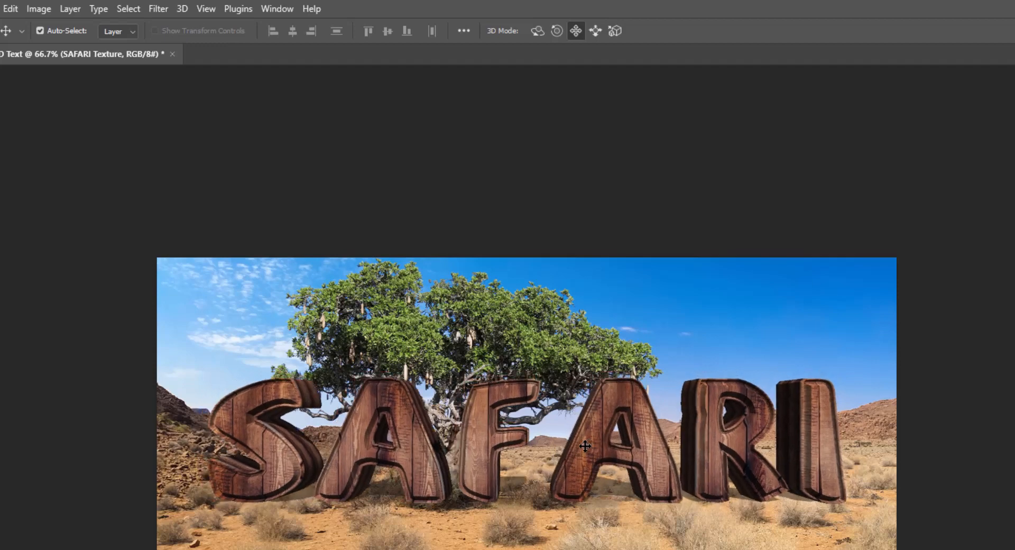
pyautogui.click(616, 31)
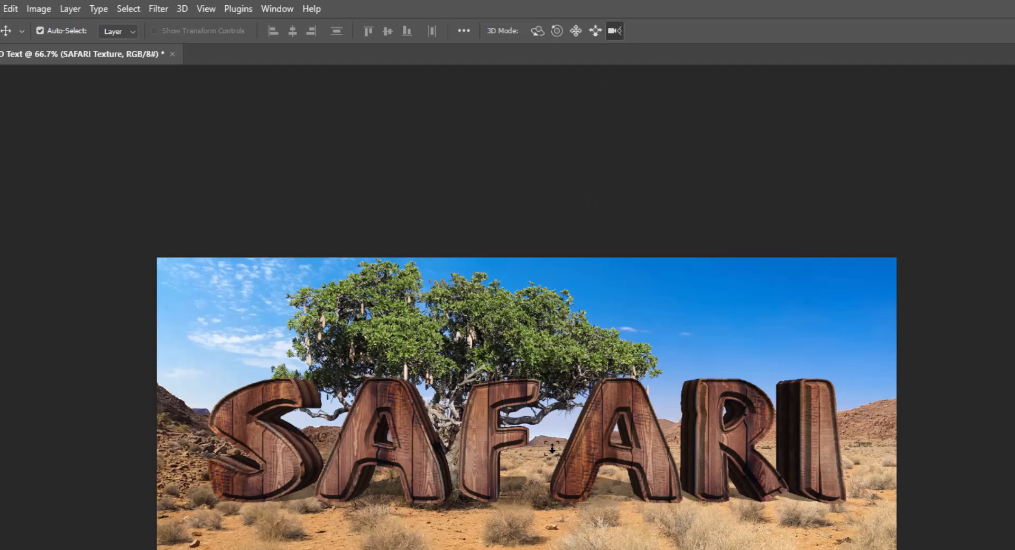
pyautogui.moveTo(552, 448); pyautogui.dragTo(544, 472)
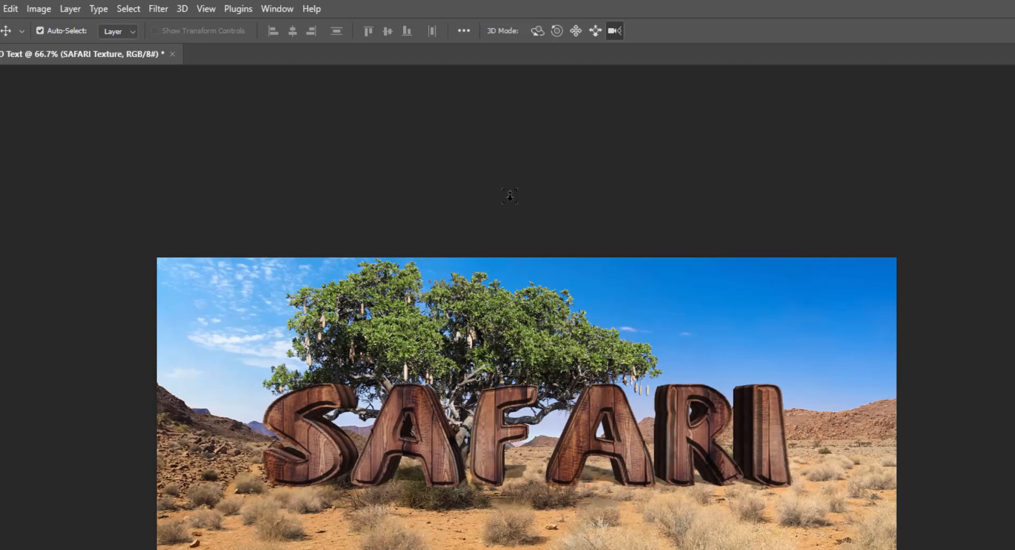
# Orbit the lettering so its S end comes nearer, and reposition it farther back on the sand beneath the tree.
pyautogui.click(538, 31)
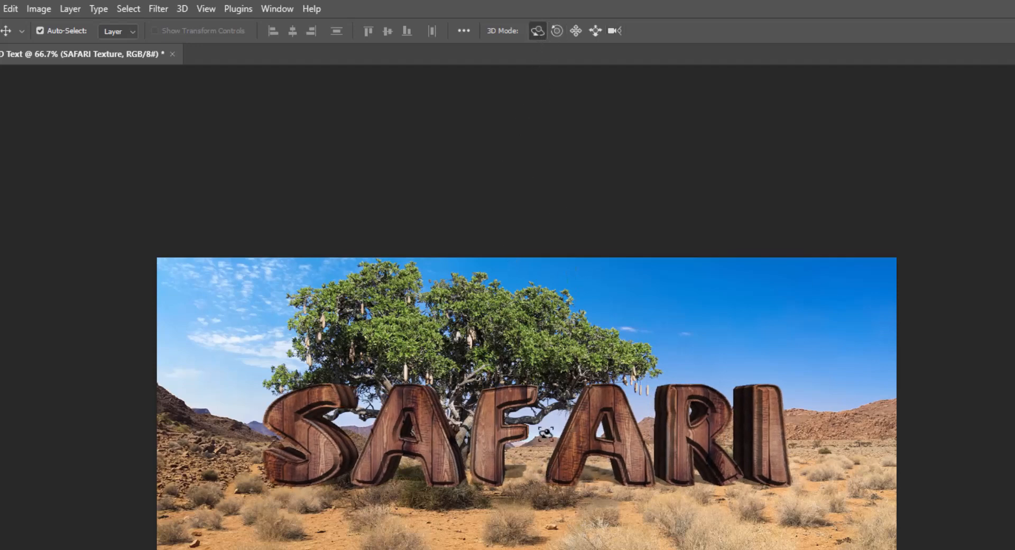
pyautogui.moveTo(498, 455); pyautogui.dragTo(531, 456)
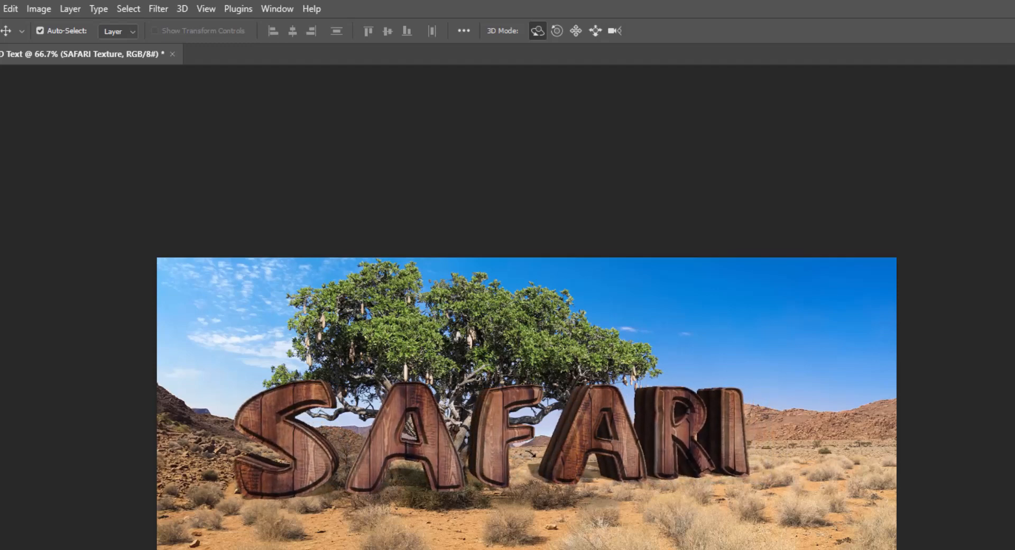
pyautogui.click(595, 31)
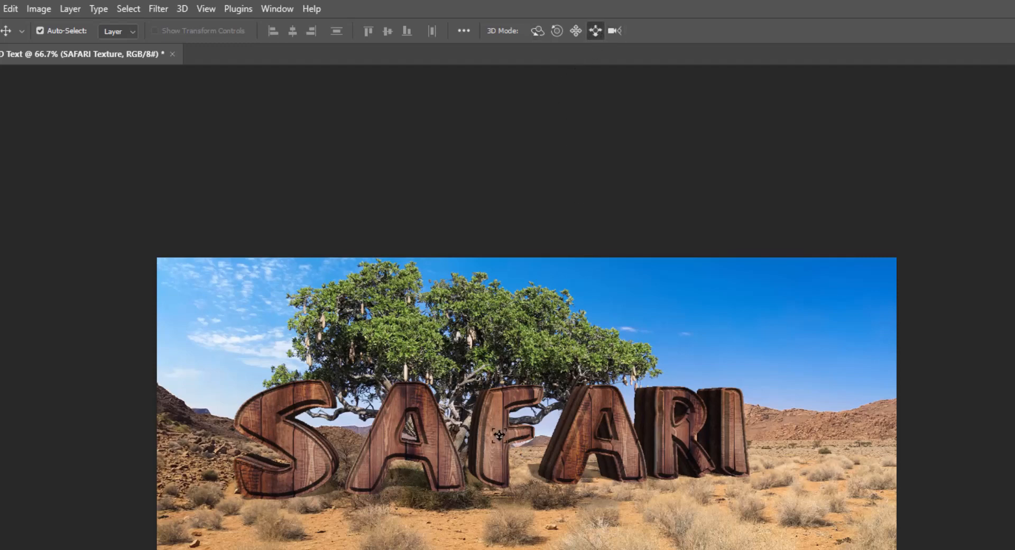
pyautogui.moveTo(499, 435); pyautogui.dragTo(494, 390)
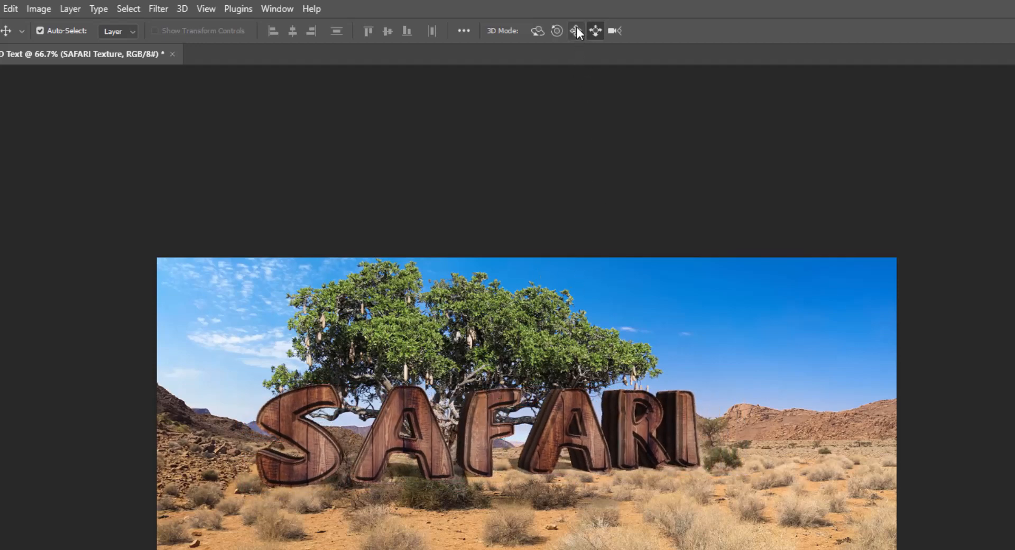
pyautogui.moveTo(479, 447); pyautogui.dragTo(477, 455)
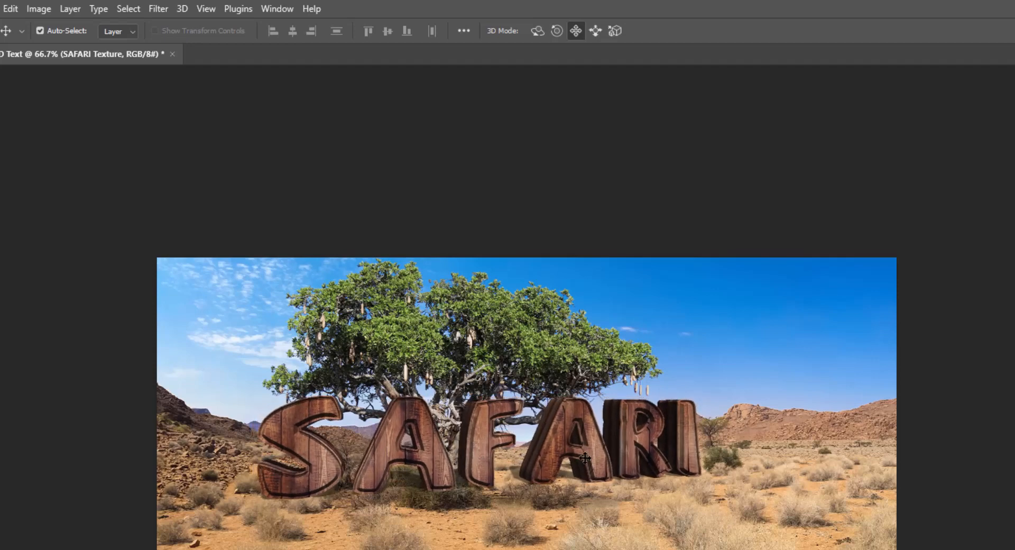
pyautogui.moveTo(587, 458); pyautogui.dragTo(572, 459)
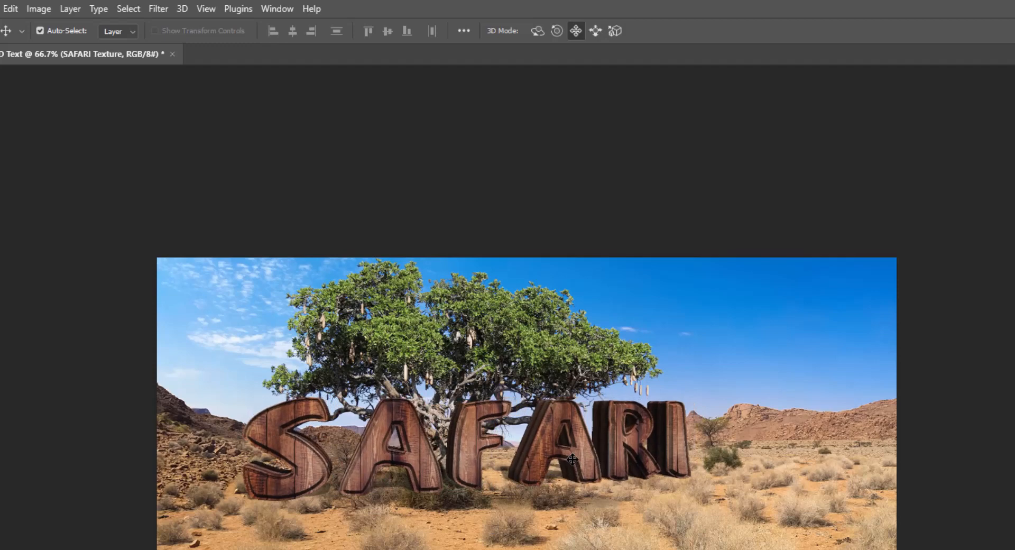
# Render the SAFARI Texture 3D layer.
pyautogui.click(182, 9)
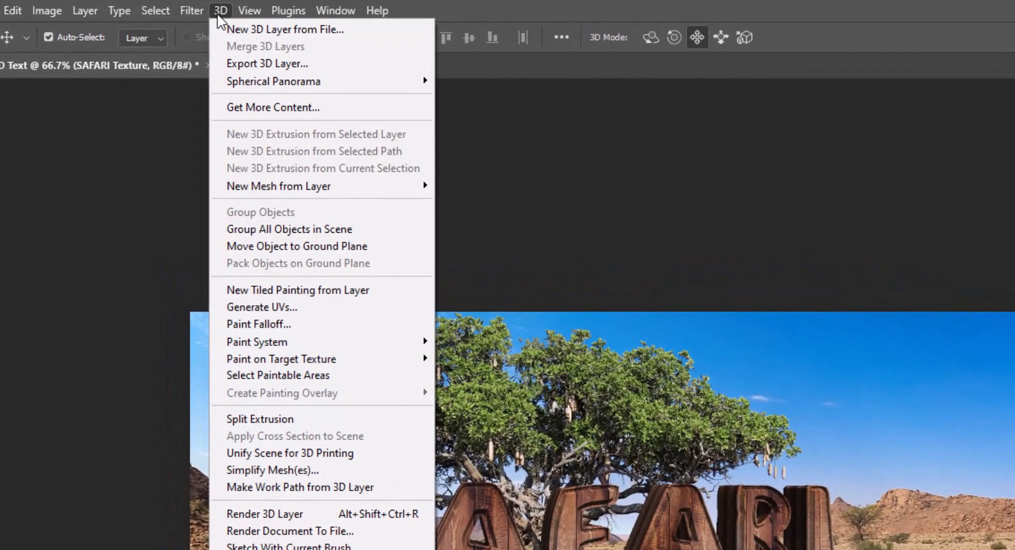
pyautogui.click(321, 509)
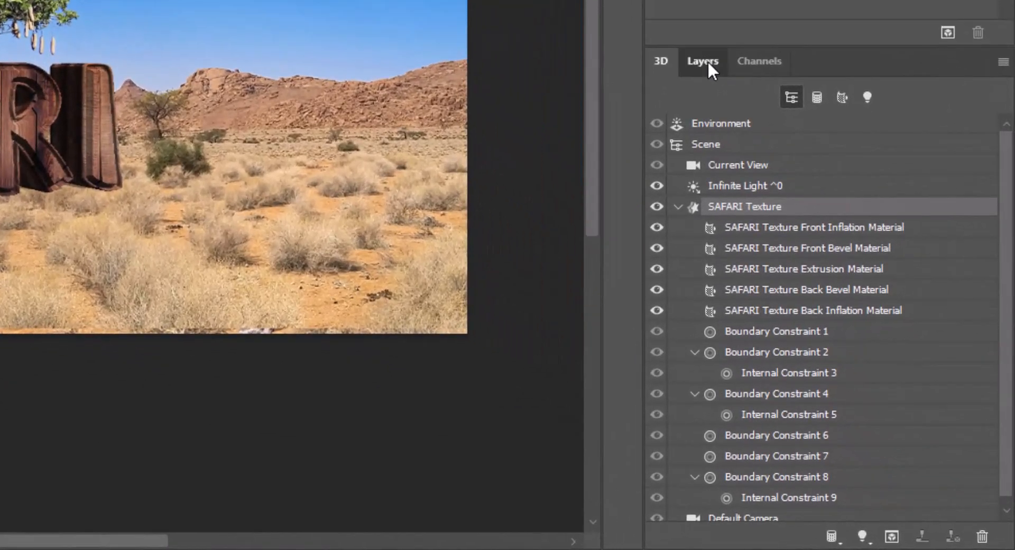
# Duplicate the SAFARI Texture layer and rasterize the 3D content of the copy.
pyautogui.click(708, 64)
pyautogui.hotkey('ctrl', 'j')
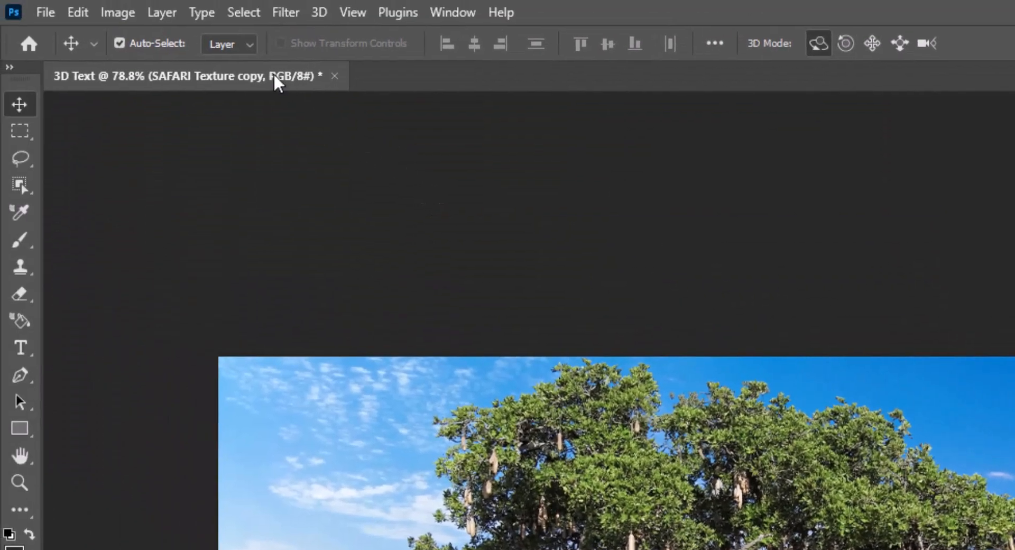
pyautogui.click(163, 14)
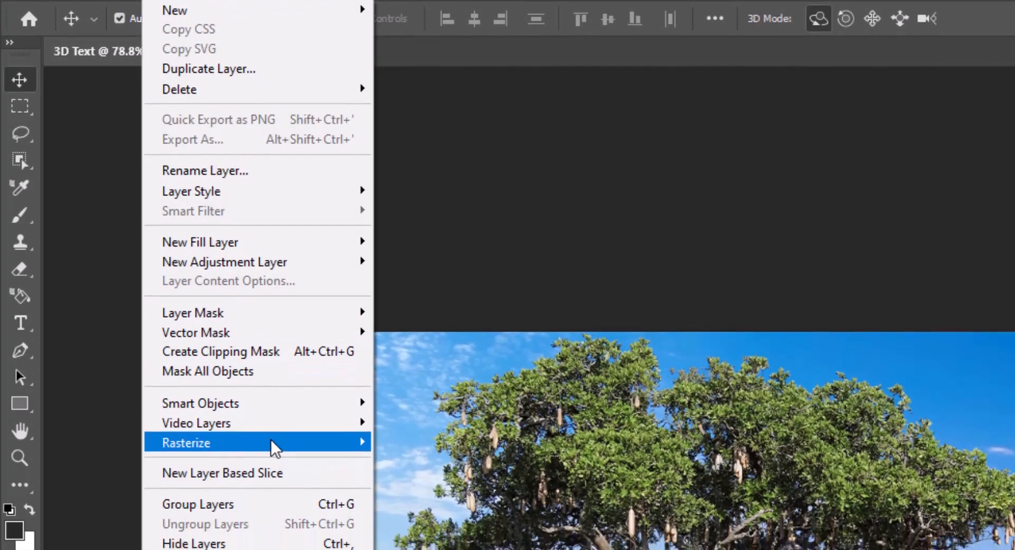
pyautogui.moveTo(315, 468)
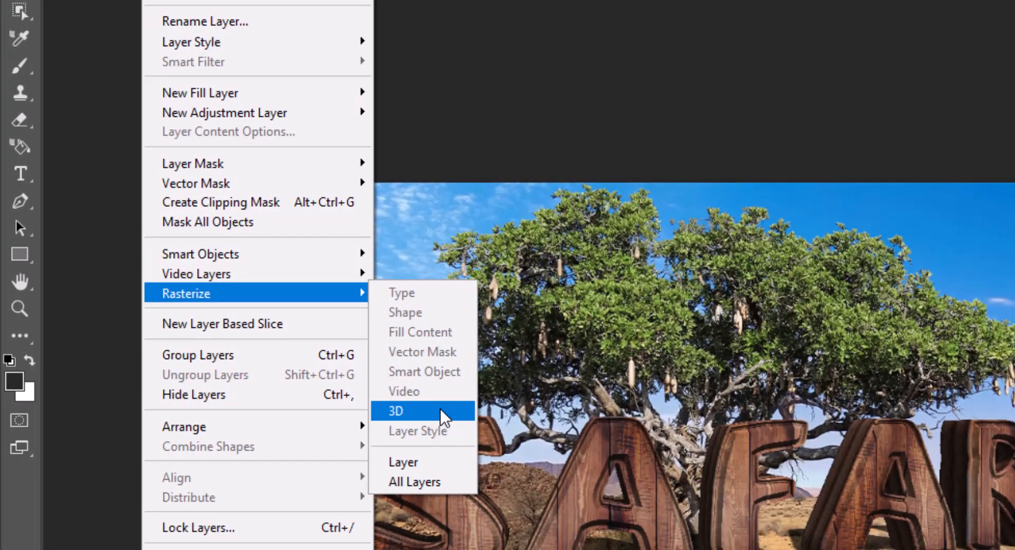
pyautogui.click(440, 407)
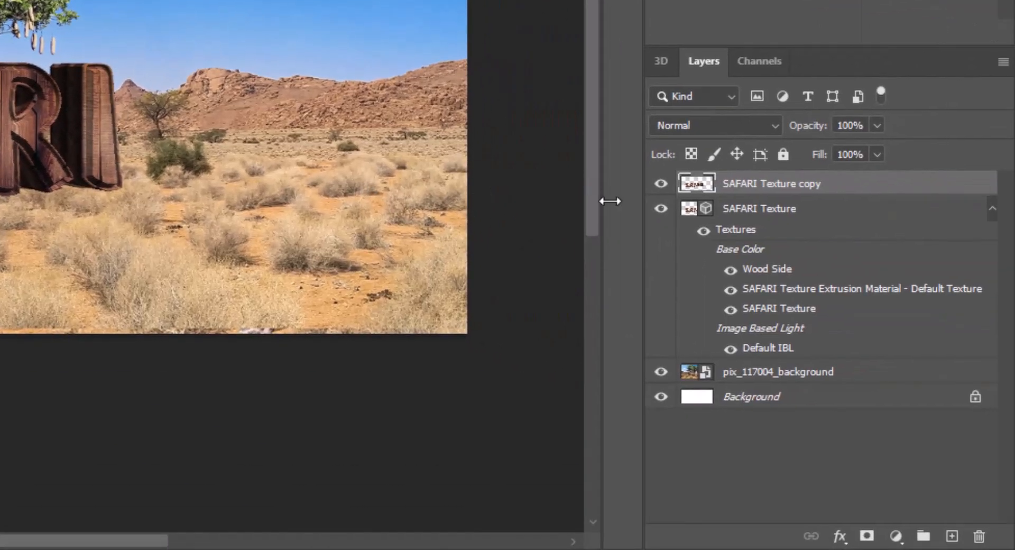
# Hide the original SAFARI Texture 3D layer and add a layer mask to SAFARI Texture copy.
pyautogui.click(661, 209)
pyautogui.click(661, 210)
pyautogui.click(661, 212)
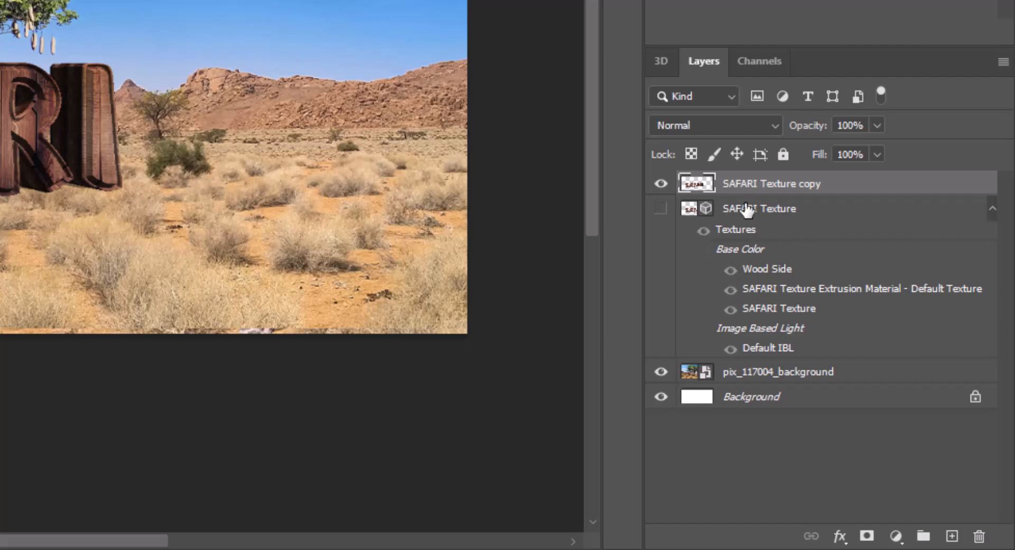
pyautogui.click(865, 536)
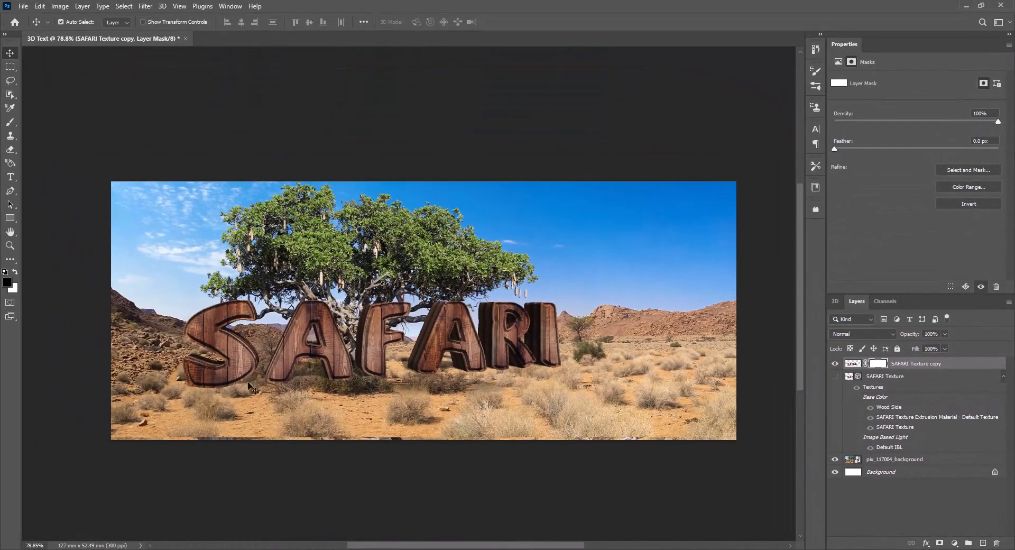
# Activate the Brush tool and choose the 112 px curved grass-blade tip for painting on the mask.
pyautogui.scroll(13, 206, 377)
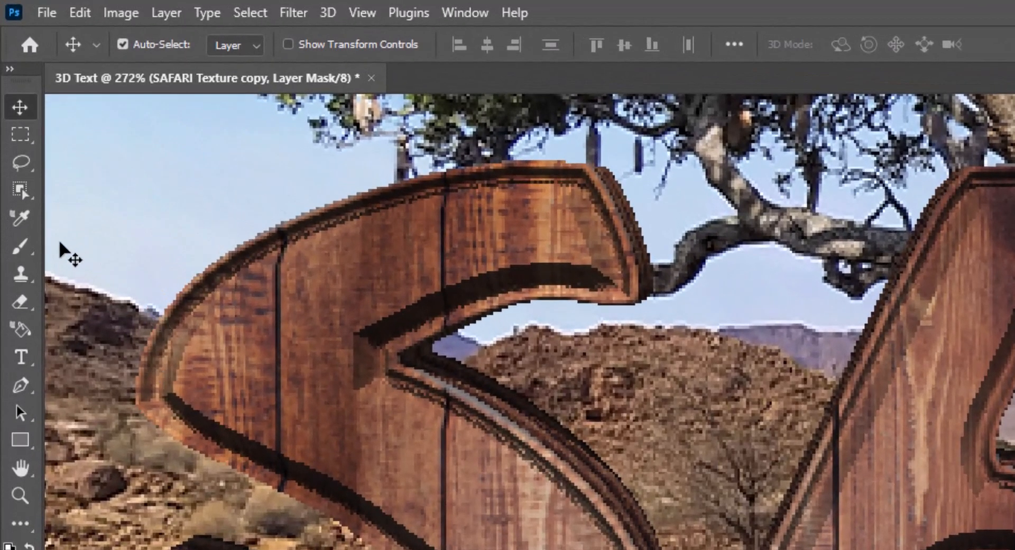
pyautogui.click(22, 244)
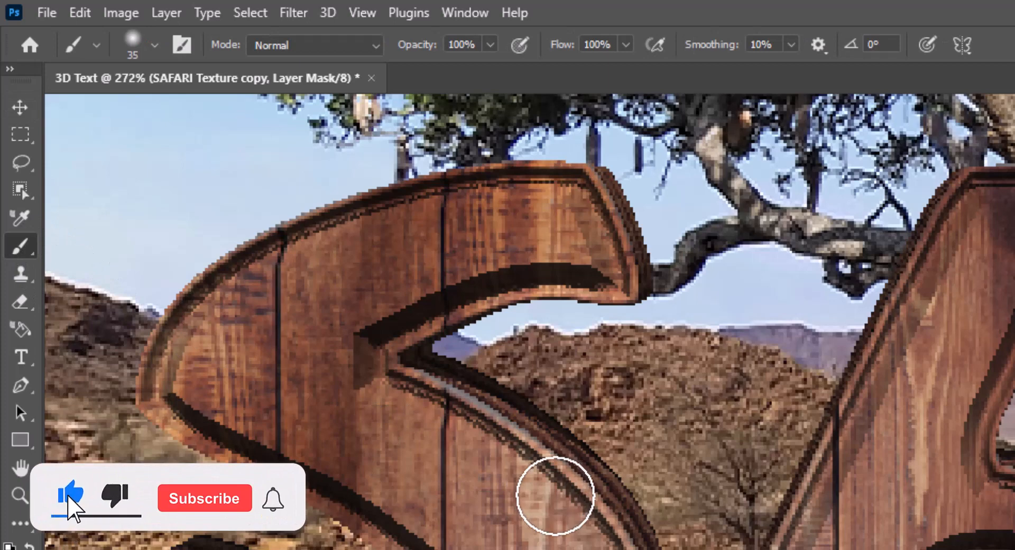
pyautogui.press('F5')
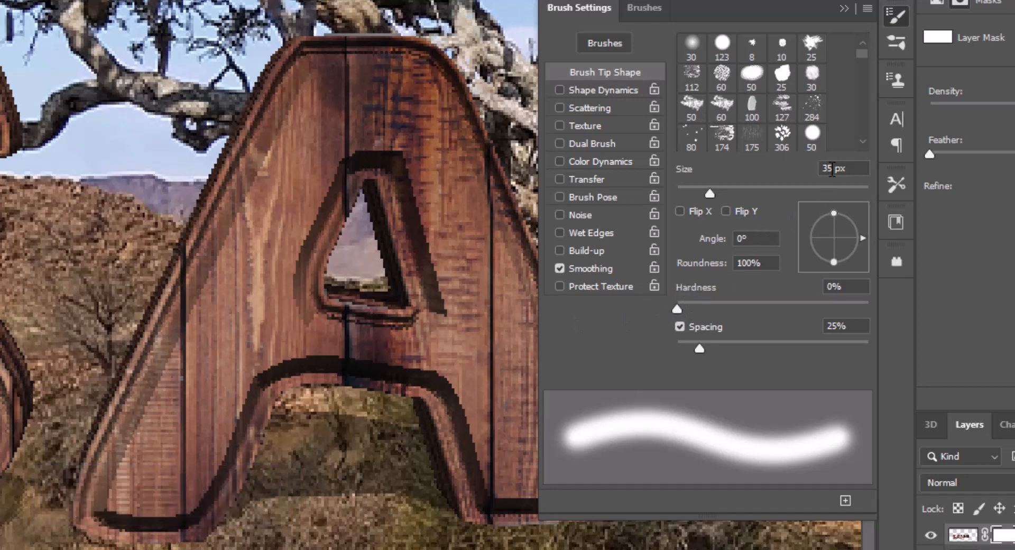
pyautogui.scroll(-2, 839, 111)
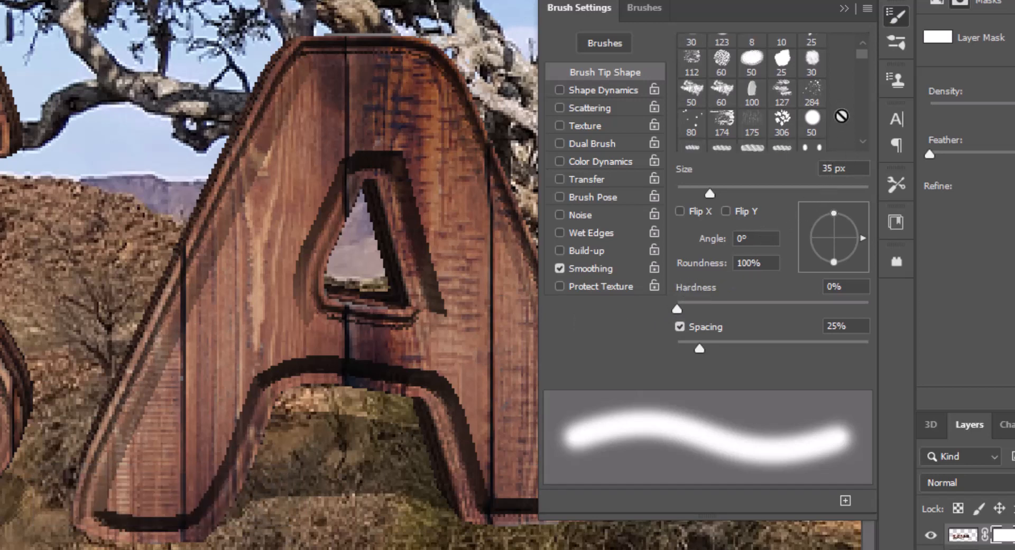
pyautogui.scroll(-2, 841, 116)
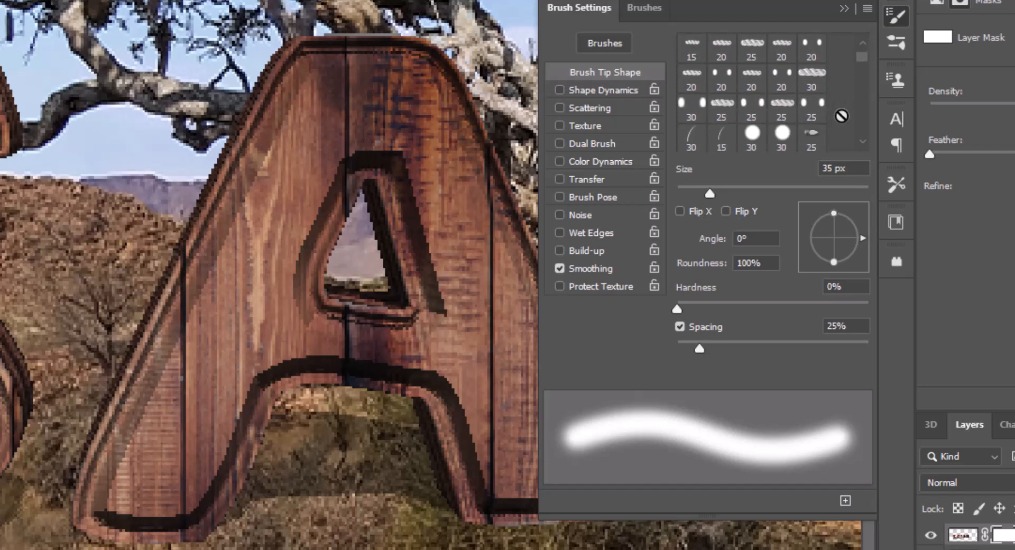
pyautogui.scroll(-1, 841, 115)
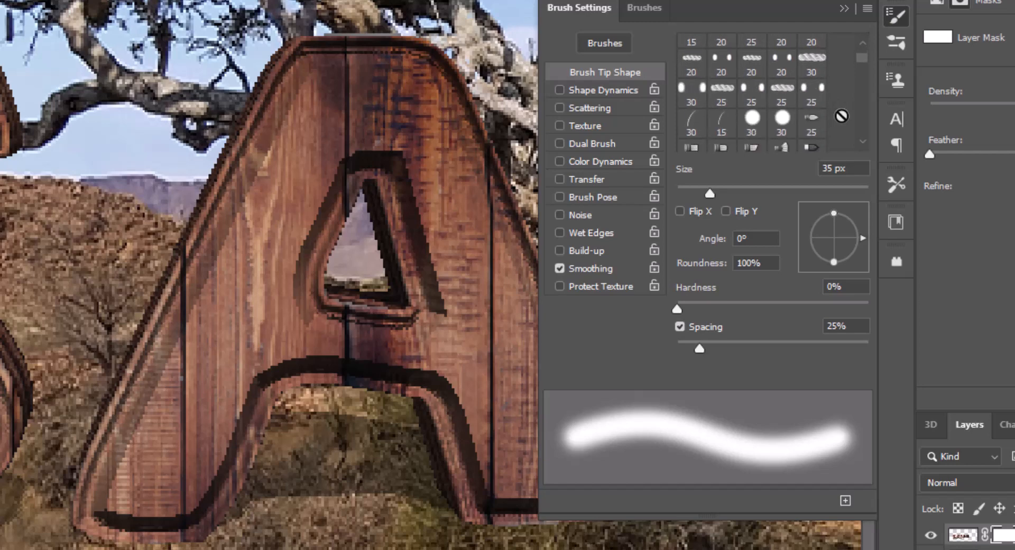
pyautogui.scroll(-6, 841, 116)
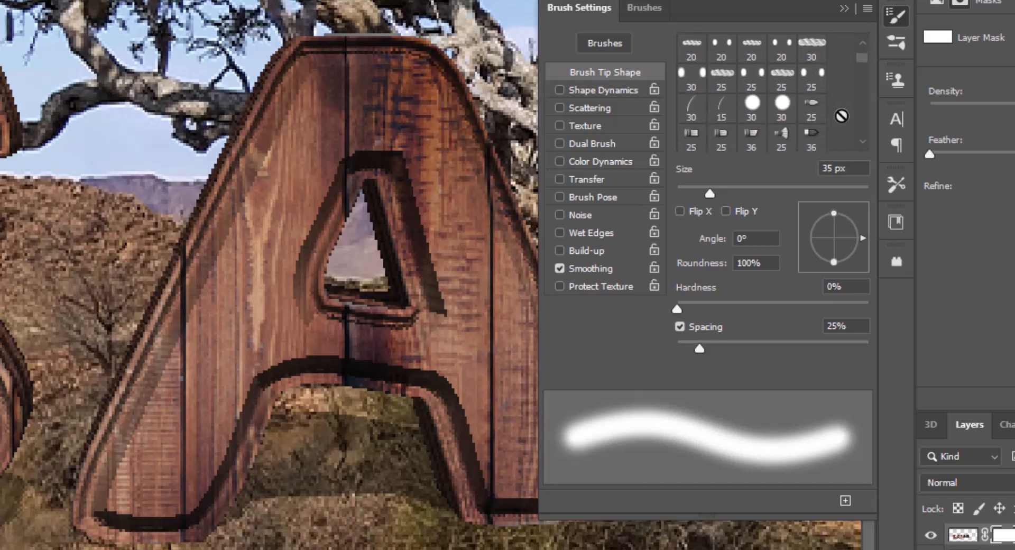
pyautogui.scroll(-8, 841, 116)
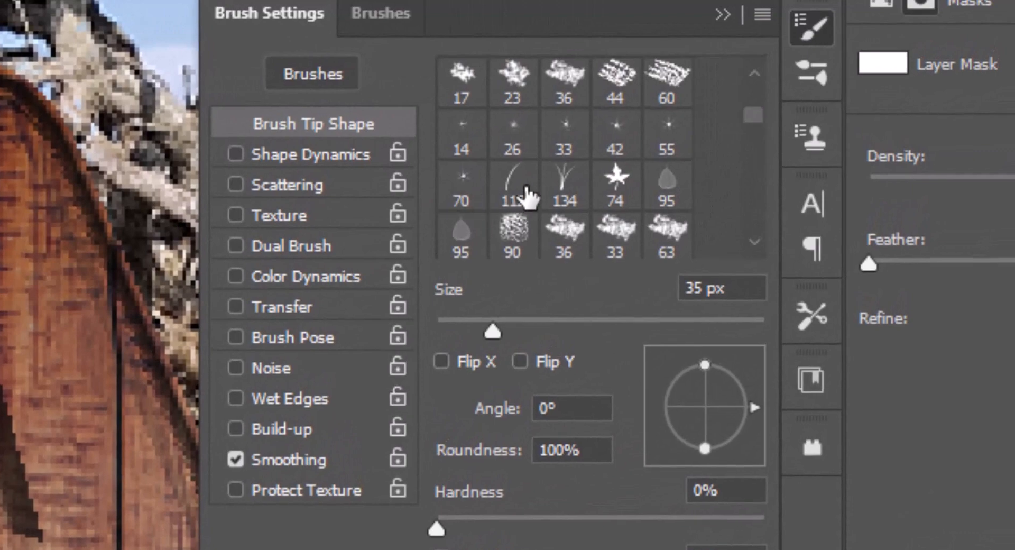
pyautogui.click(508, 199)
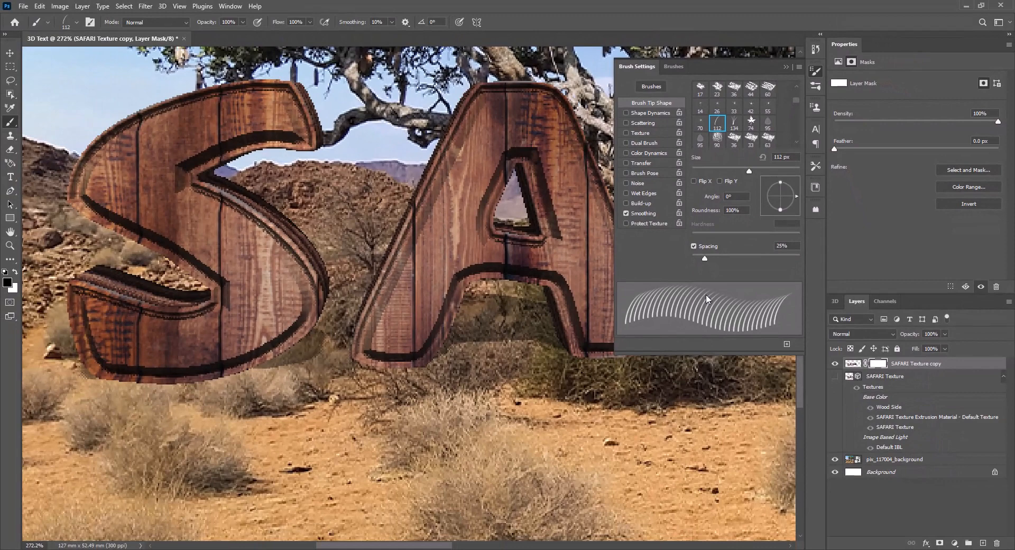
# Switch the brush to the smaller grass-blade tip at a size of 15 px.
pyautogui.press('[')
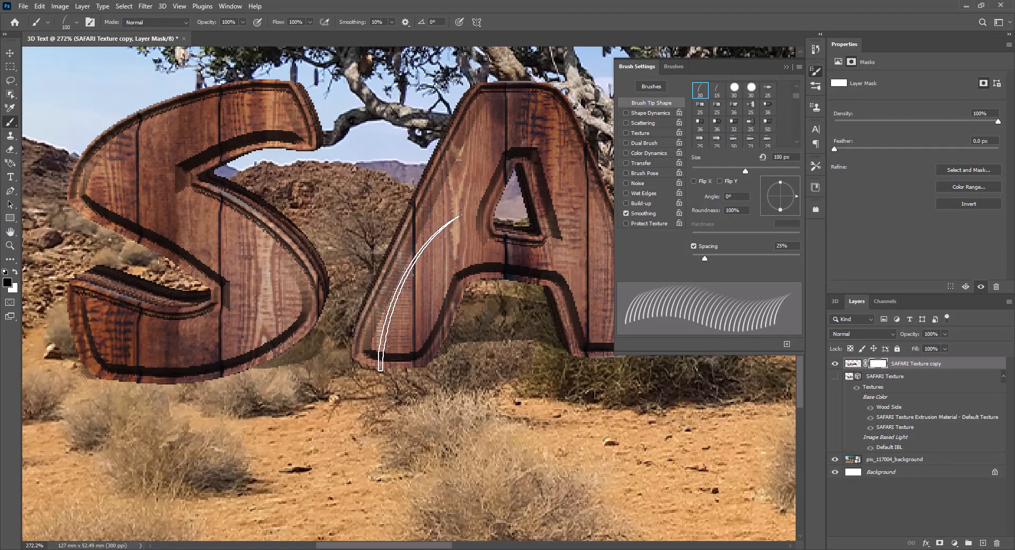
pyautogui.press('[')
pyautogui.press('[')
pyautogui.press('[')
pyautogui.press('[')
pyautogui.press('[')
pyautogui.press('[')
pyautogui.press('[')
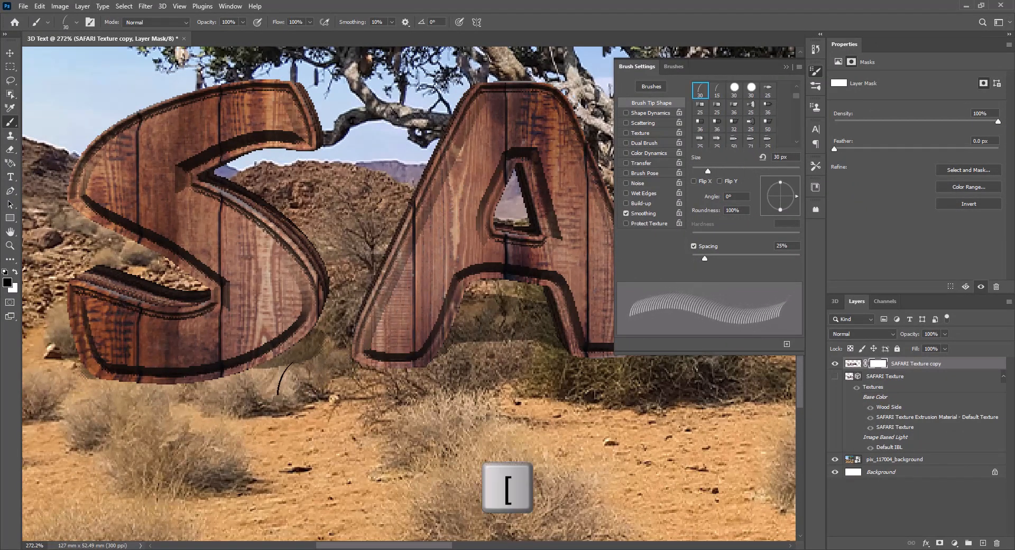
pyautogui.press('[')
pyautogui.press('[')
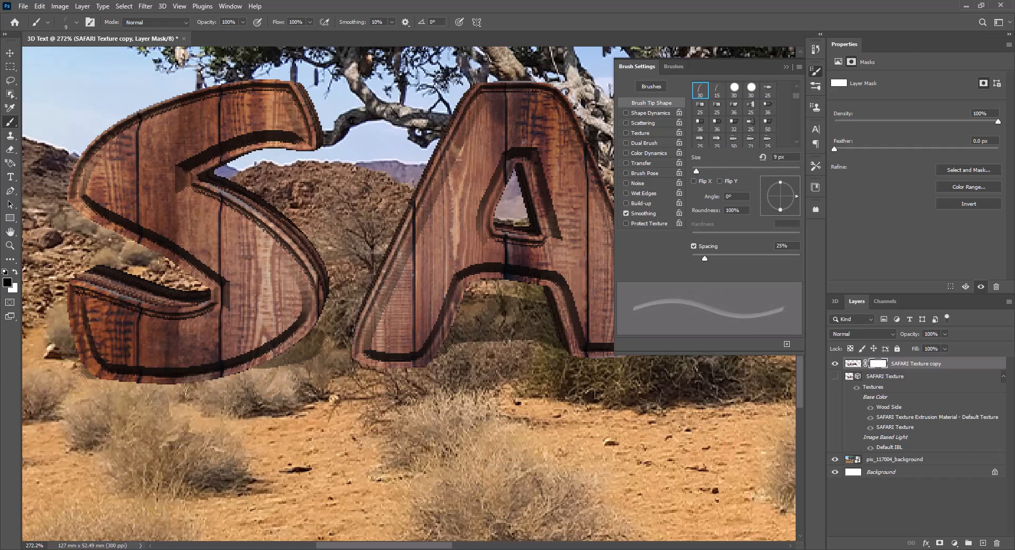
pyautogui.press('.')
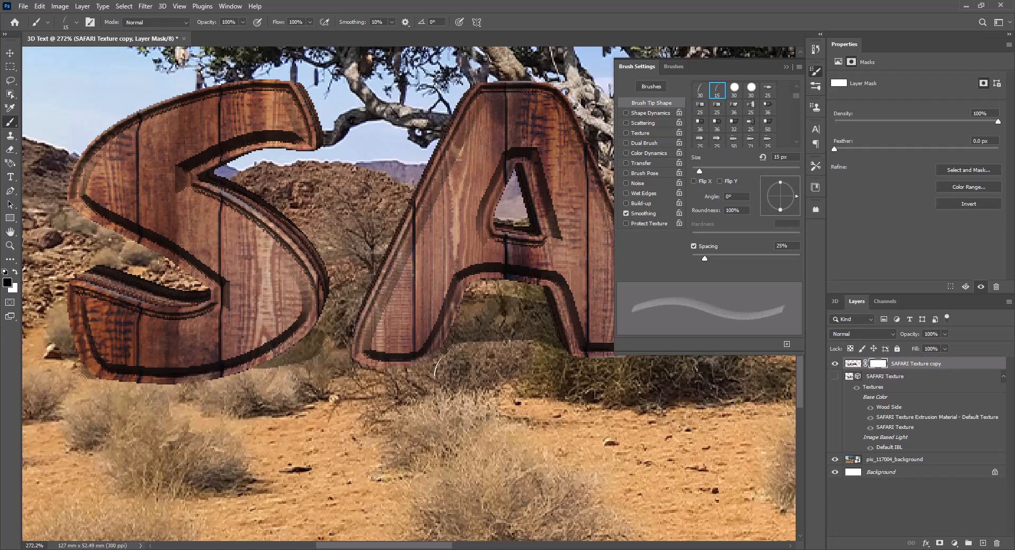
# Paint black grass blades on the layer mask along the bases of the letters from the first A to the I.
pyautogui.moveTo(483, 359); pyautogui.dragTo(331, 364)
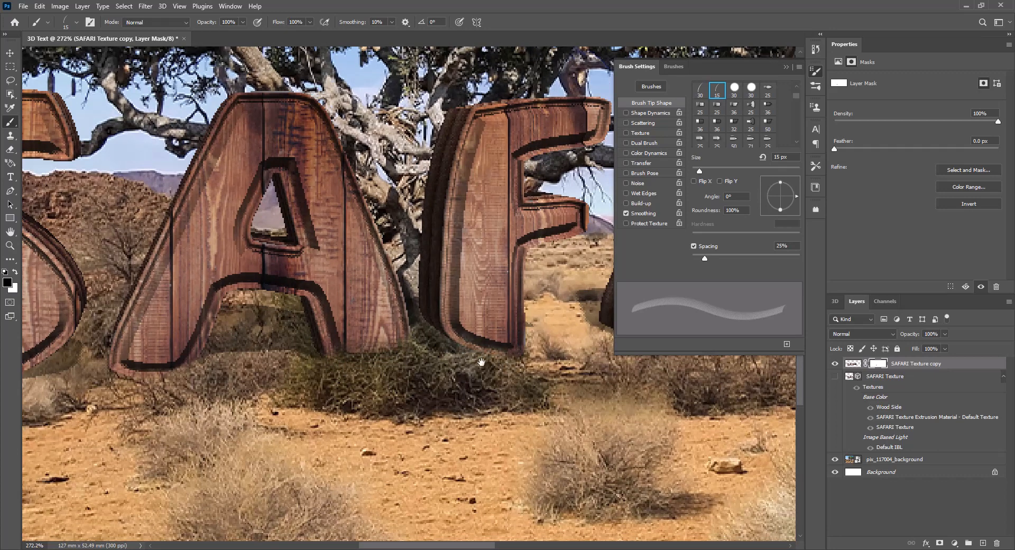
pyautogui.moveTo(481, 363); pyautogui.dragTo(296, 372)
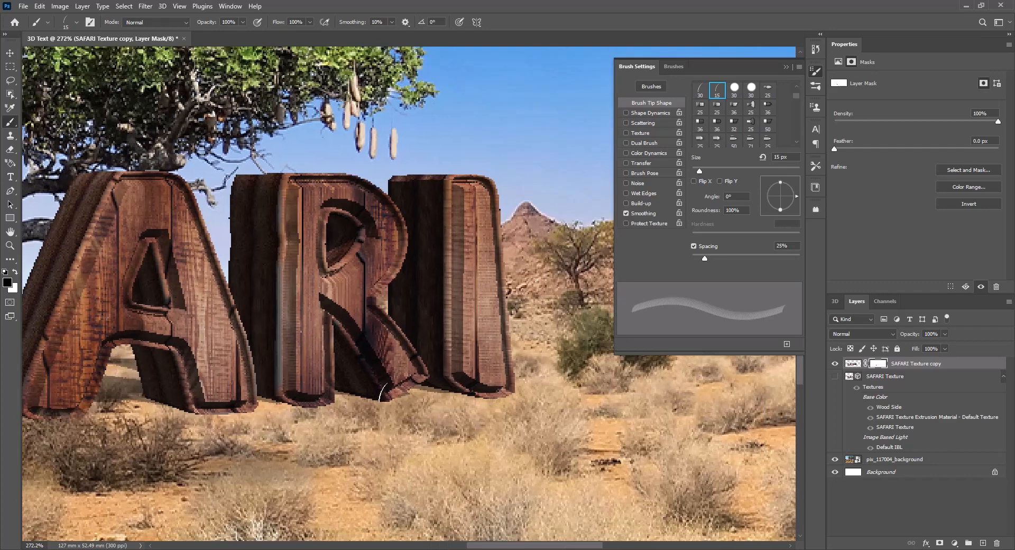
pyautogui.moveTo(393, 392)
pyautogui.mouseDown()
pyautogui.moveTo(366, 401)
pyautogui.moveTo(370, 411)
pyautogui.moveTo(422, 395)
pyautogui.moveTo(329, 401)
pyautogui.moveTo(303, 420)
pyautogui.mouseUp()
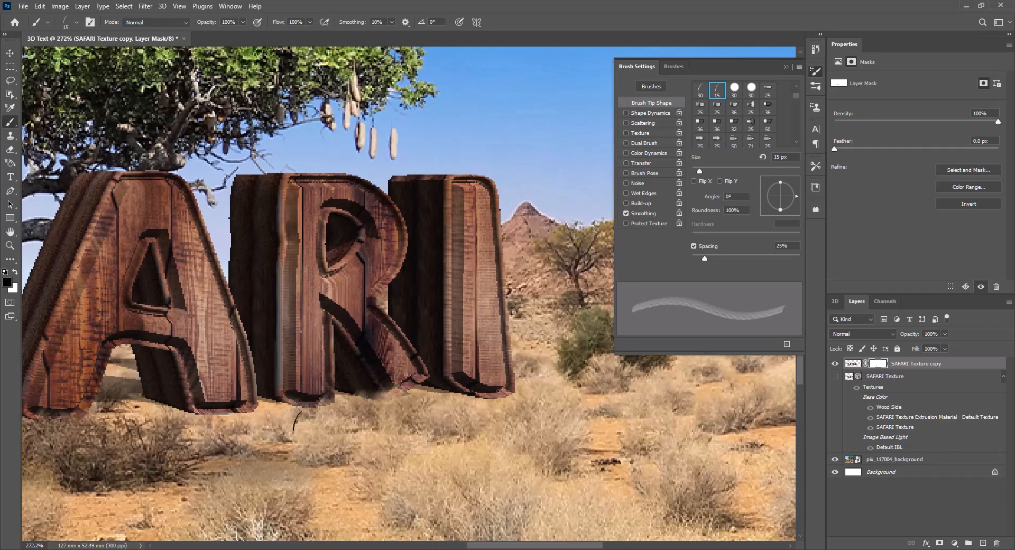
pyautogui.moveTo(380, 398)
pyautogui.mouseDown()
pyautogui.moveTo(510, 387)
pyautogui.moveTo(491, 404)
pyautogui.moveTo(425, 392)
pyautogui.moveTo(349, 418)
pyautogui.moveTo(270, 404)
pyautogui.moveTo(157, 407)
pyautogui.moveTo(233, 411)
pyautogui.mouseUp()
pyautogui.moveTo(131, 453); pyautogui.dragTo(417, 430)
pyautogui.moveTo(285, 384); pyautogui.dragTo(320, 392)
pyautogui.moveTo(317, 438); pyautogui.dragTo(505, 428)
pyautogui.moveTo(307, 389); pyautogui.dragTo(290, 368)
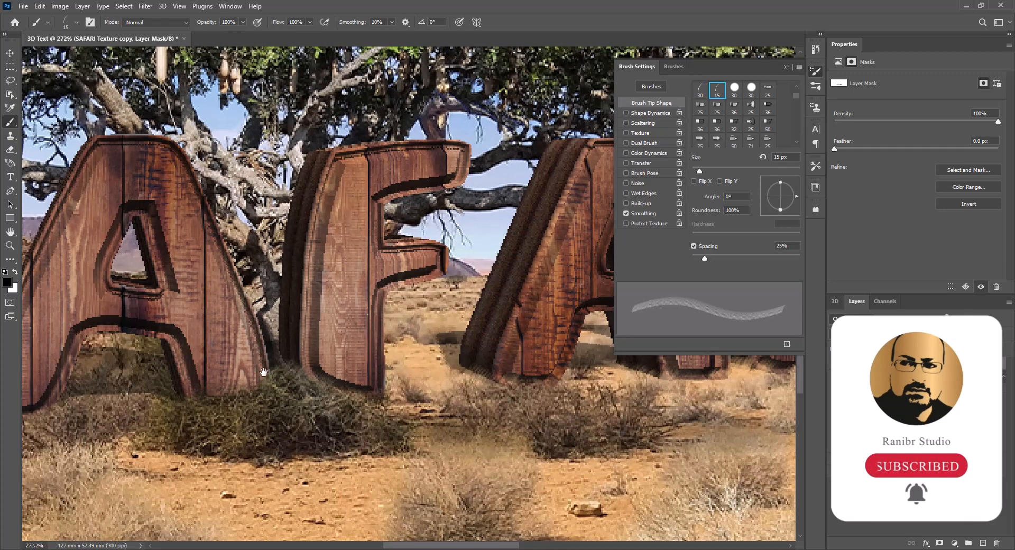
# Paint grass blades on the mask along the bases of the S and first A, fit the image in view and collapse the brush settings.
pyautogui.moveTo(231, 438); pyautogui.dragTo(530, 426)
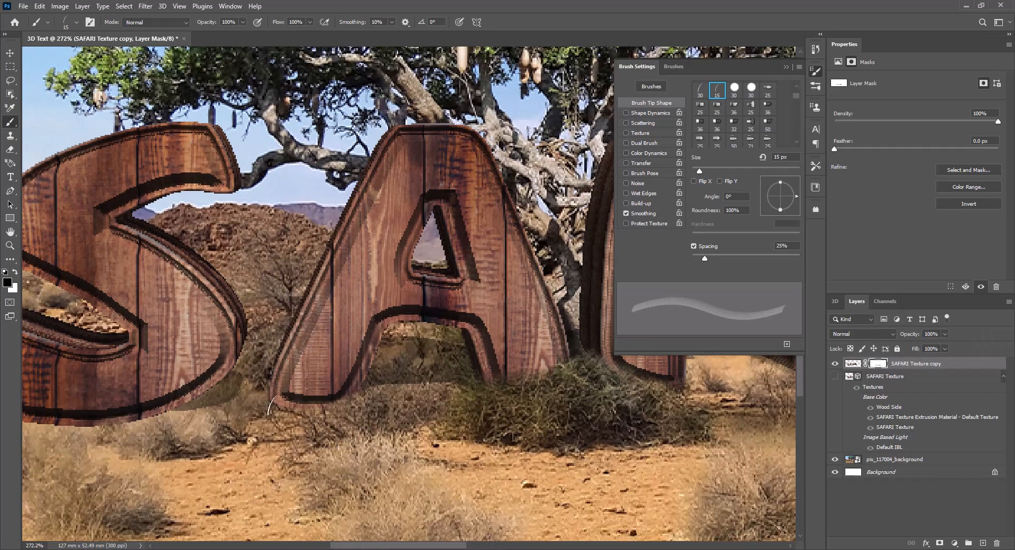
pyautogui.moveTo(271, 441); pyautogui.dragTo(529, 438)
pyautogui.moveTo(315, 424); pyautogui.dragTo(267, 417)
pyautogui.moveTo(370, 425); pyautogui.dragTo(424, 413)
pyautogui.moveTo(341, 416); pyautogui.dragTo(294, 432)
pyautogui.hotkey('ctrl', '0')
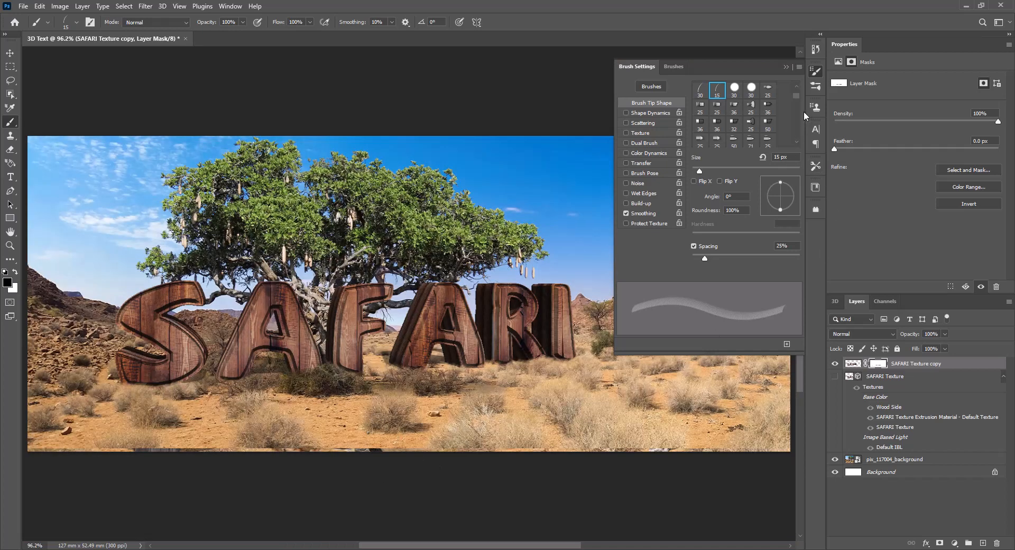
pyautogui.click(785, 66)
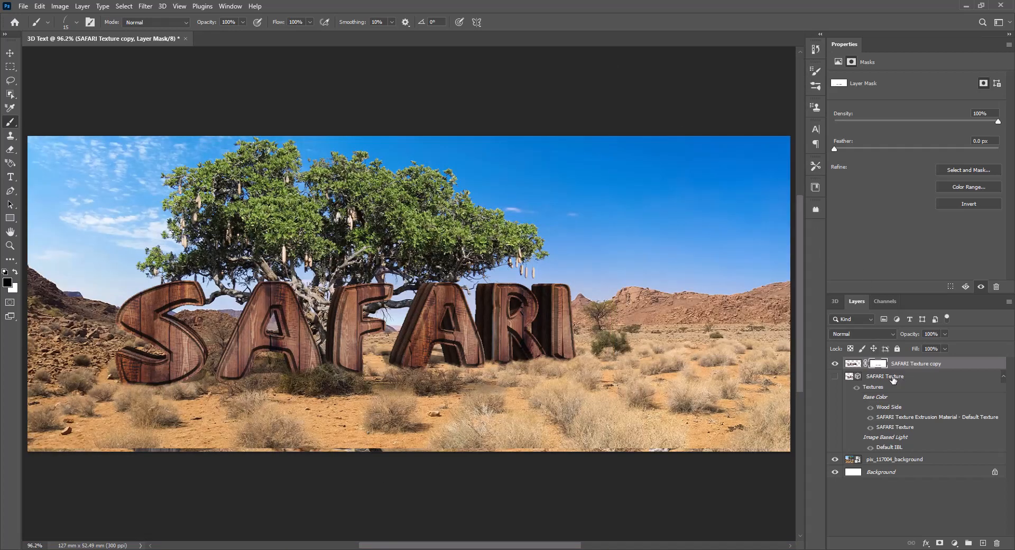
# Apply the Sharpen More filter to the image content of the SAFARI Texture copy layer.
pyautogui.click(853, 364)
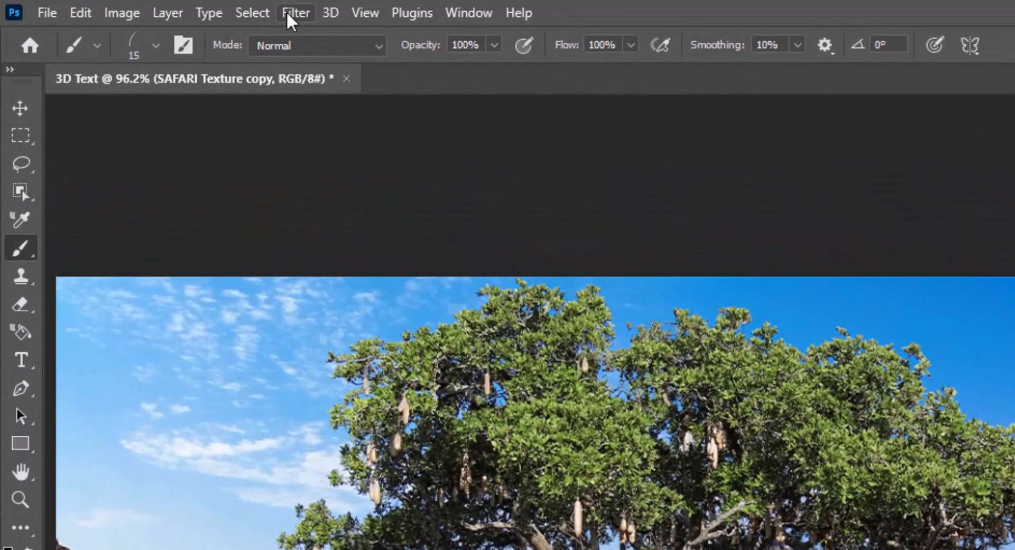
pyautogui.click(145, 6)
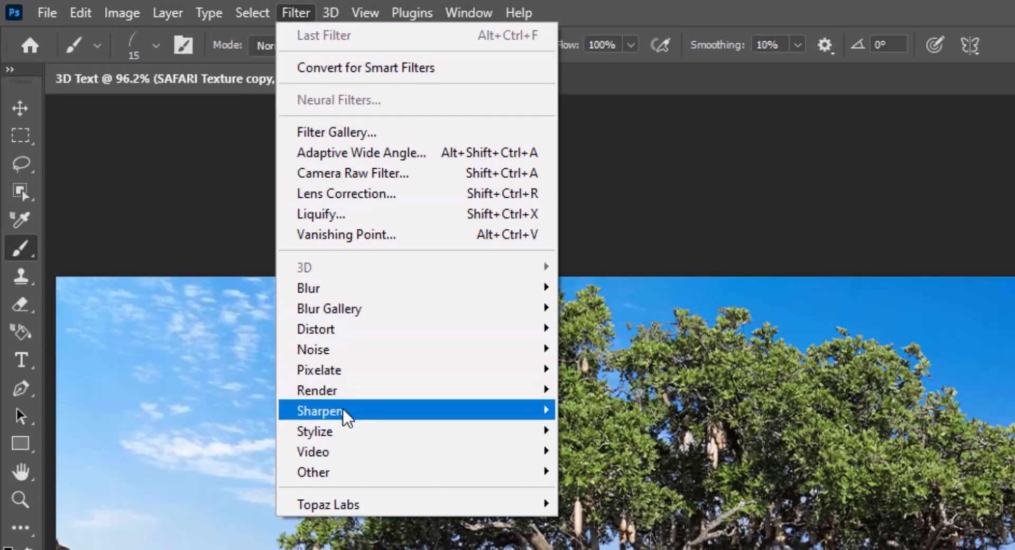
pyautogui.moveTo(346, 415)
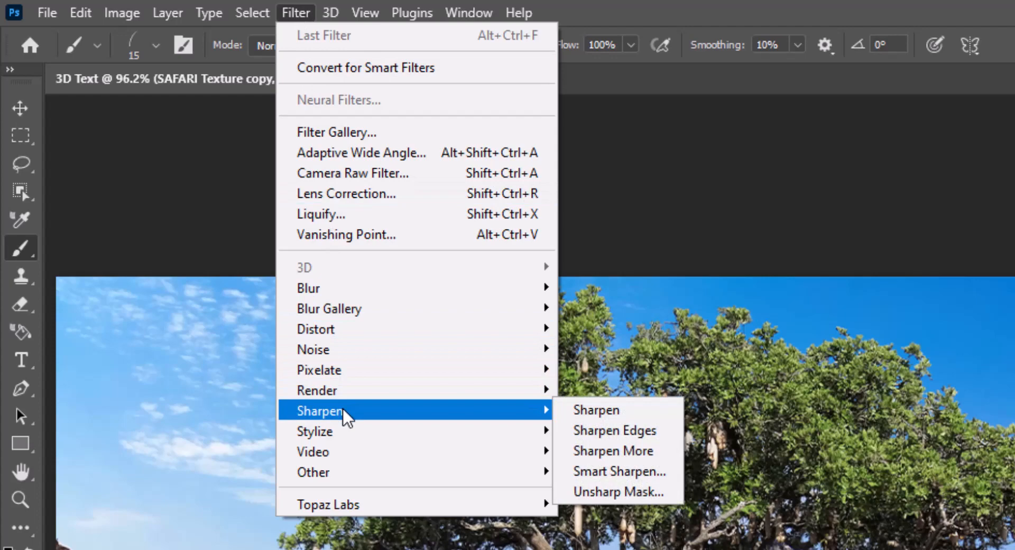
pyautogui.click(646, 452)
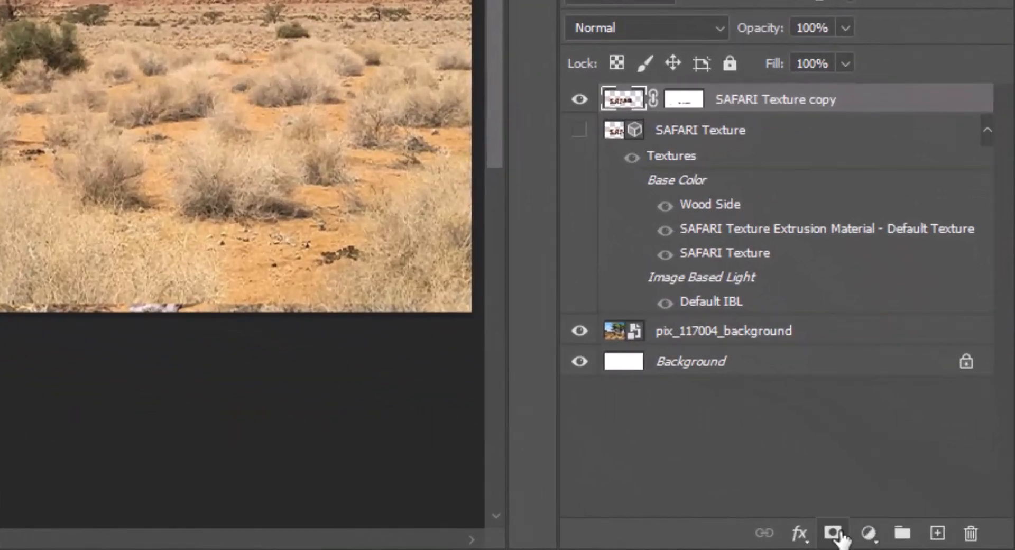
# Add a Levels adjustment layer with the midtone input set to 1.15 and the highlight input to 215.
pyautogui.click(869, 534)
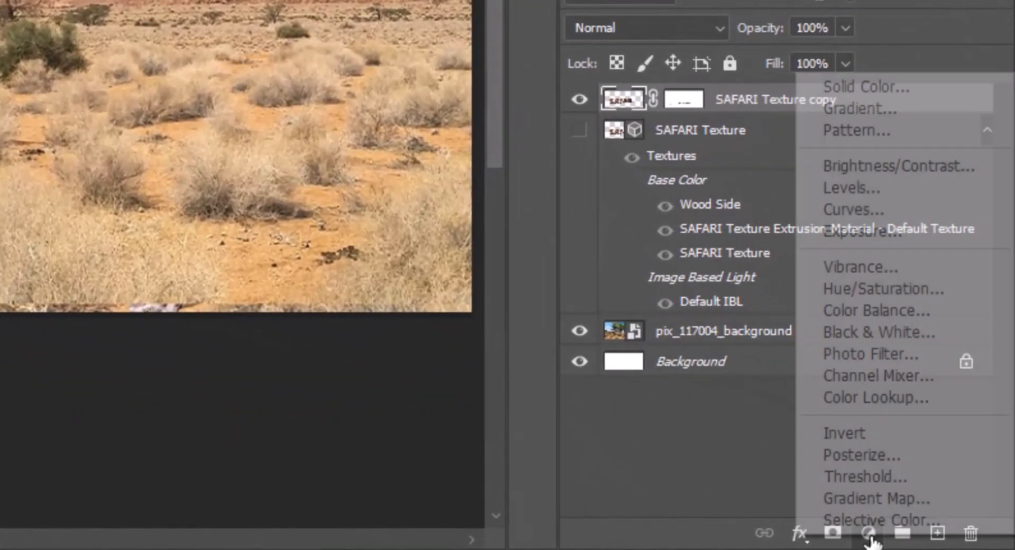
pyautogui.click(875, 189)
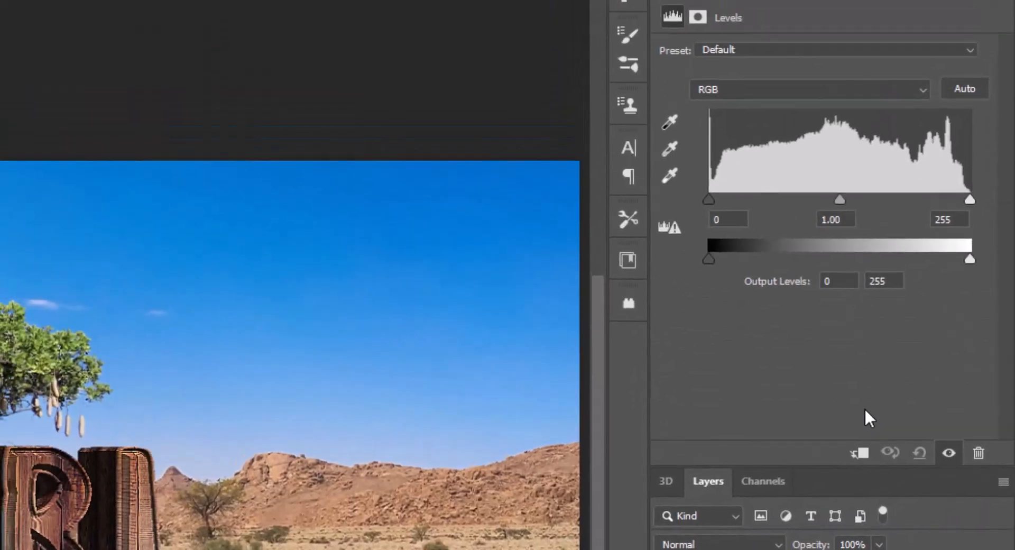
pyautogui.click(728, 217)
pyautogui.press('Tab')
pyautogui.write('1.15')
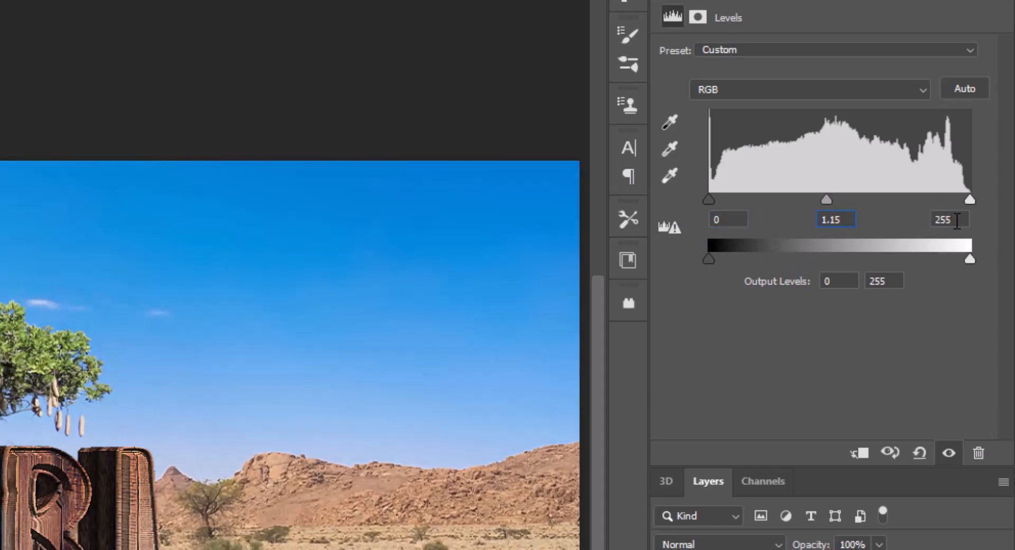
pyautogui.press('Tab')
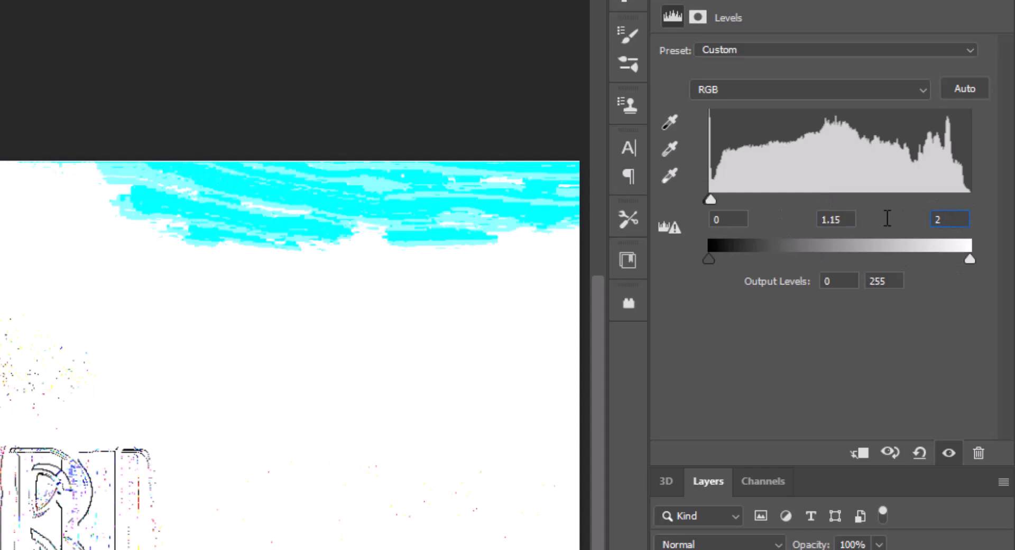
pyautogui.write('15')
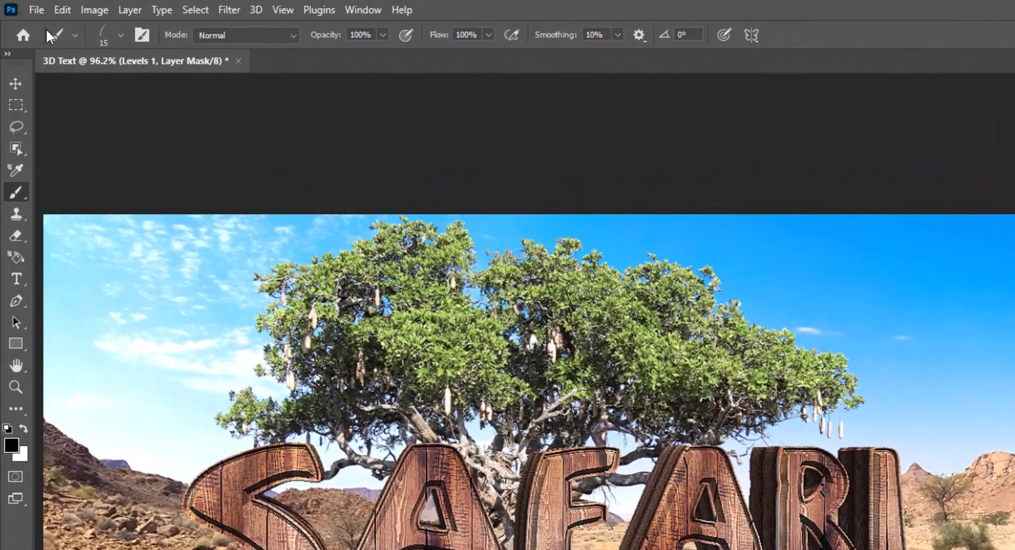
# Place the lion-5751867 image as an embedded smart object over the scene and commit its placement.
pyautogui.click(36, 9)
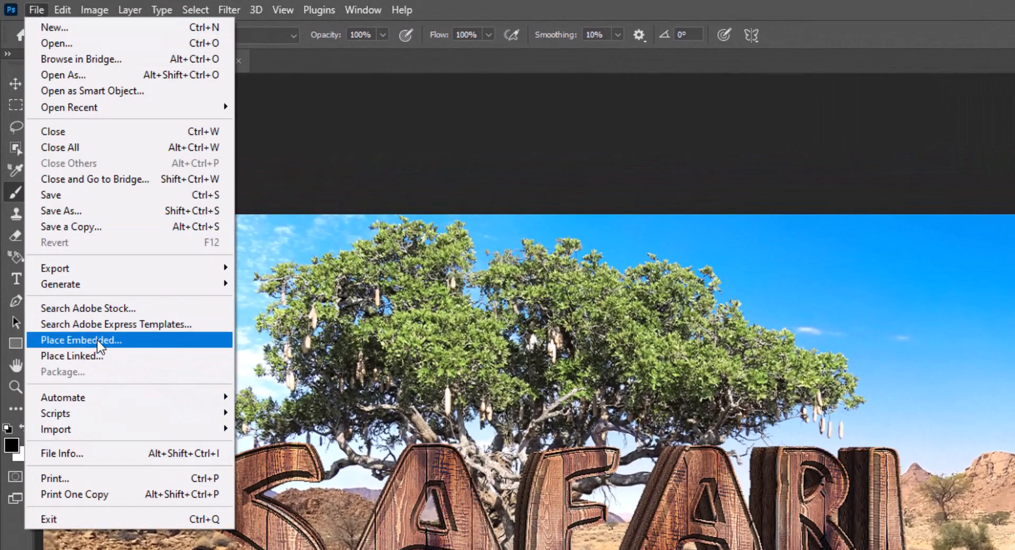
pyautogui.click(98, 343)
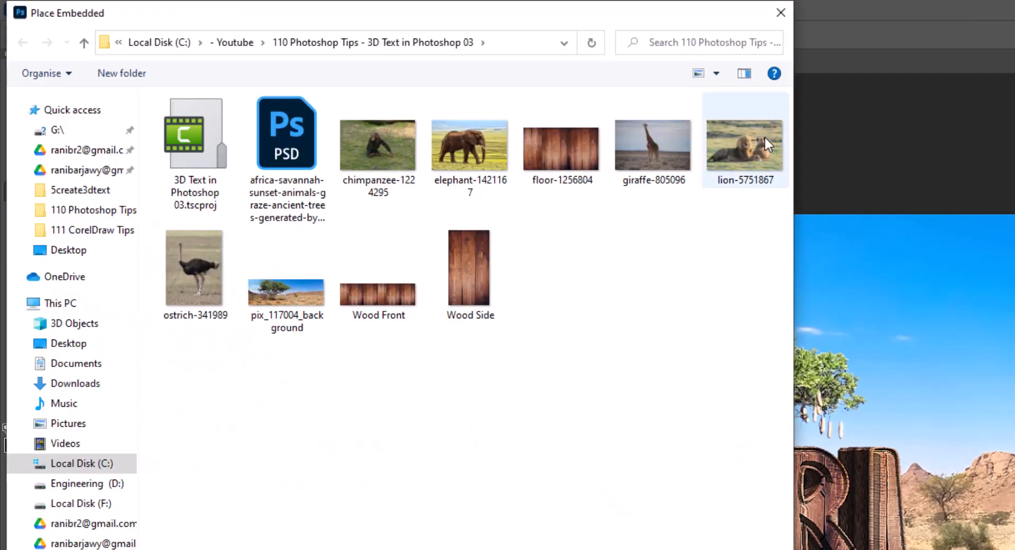
pyautogui.click(756, 148)
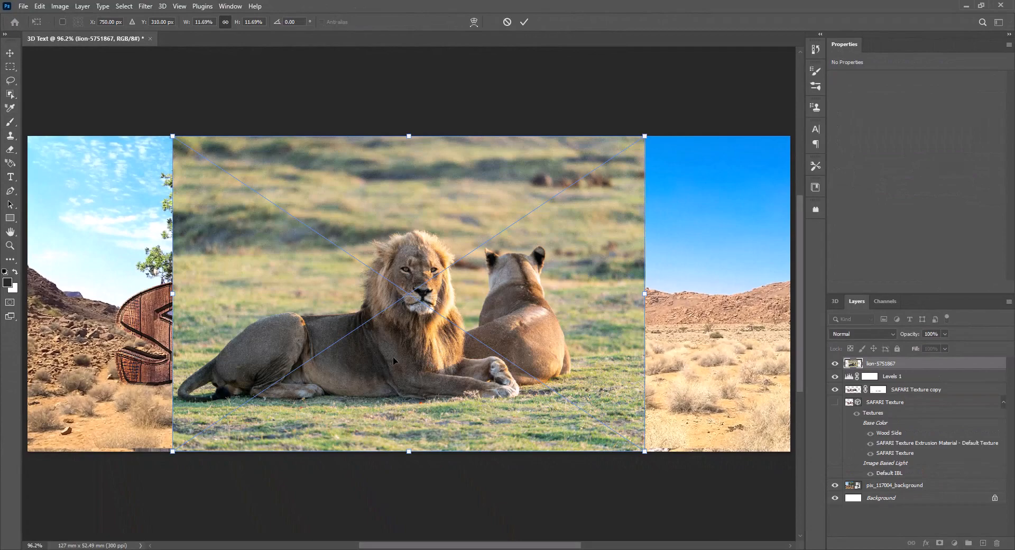
pyautogui.press('Return')
pyautogui.press('m')
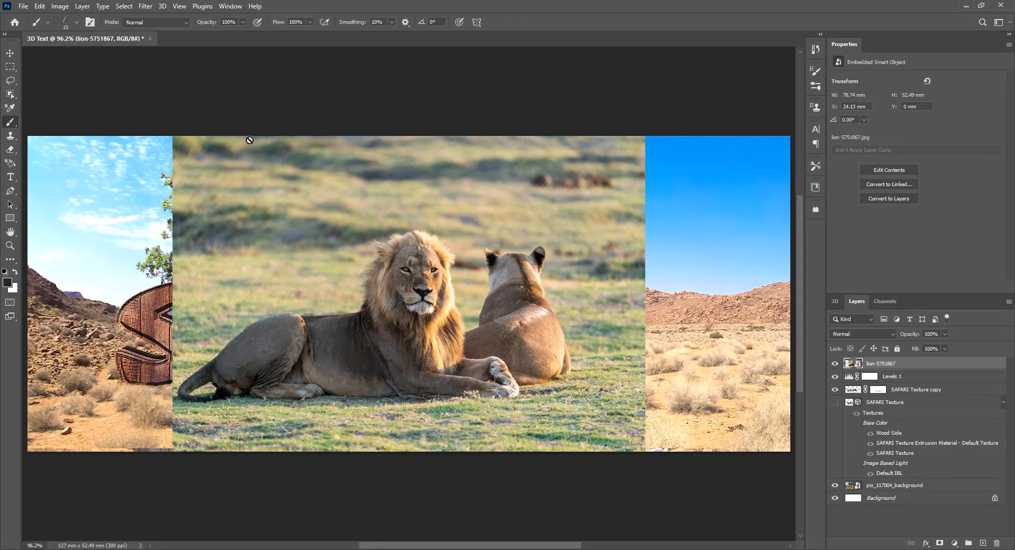
# Select the lions as the subject of the lion-5751867 layer and add a layer mask from that selection.
pyautogui.click(236, 13)
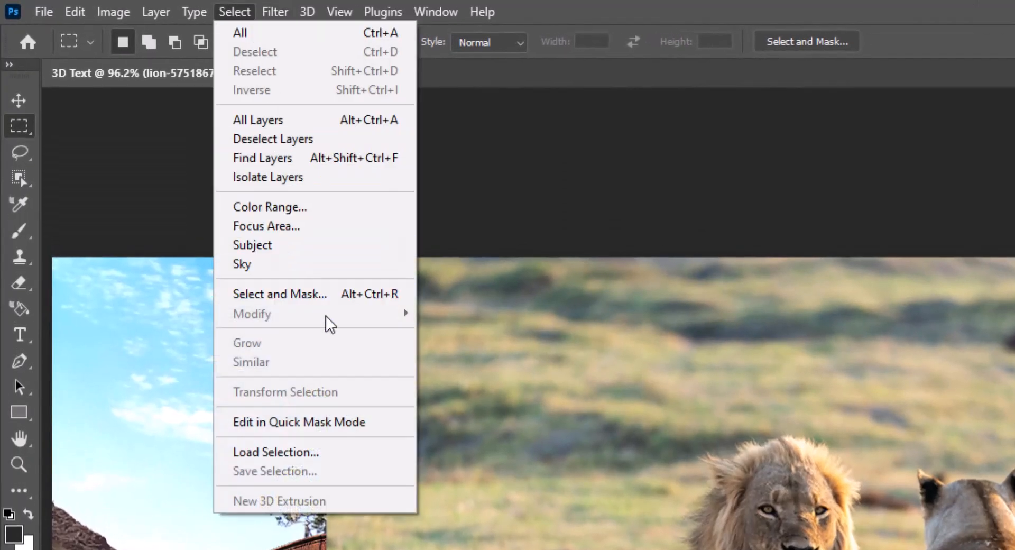
pyautogui.click(294, 247)
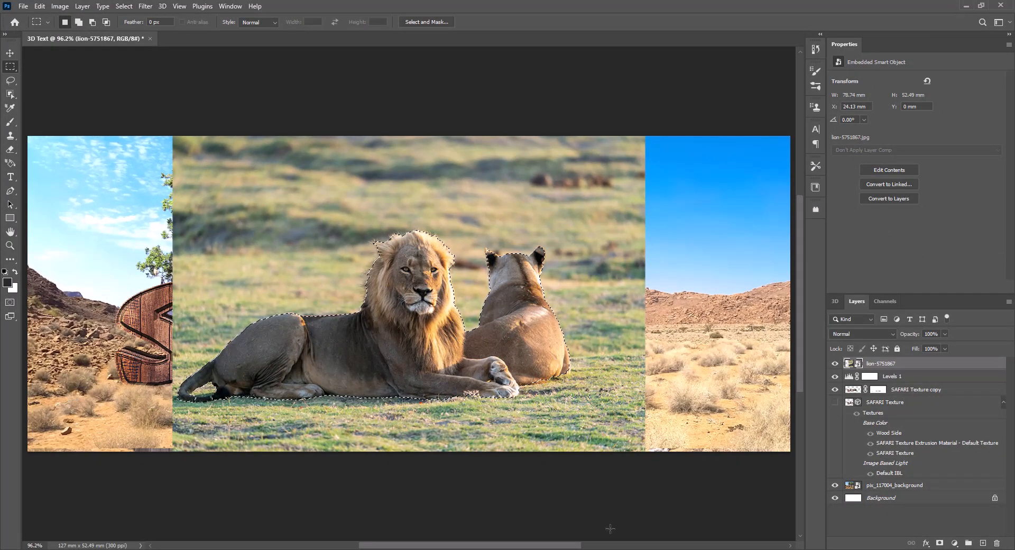
pyautogui.click(940, 542)
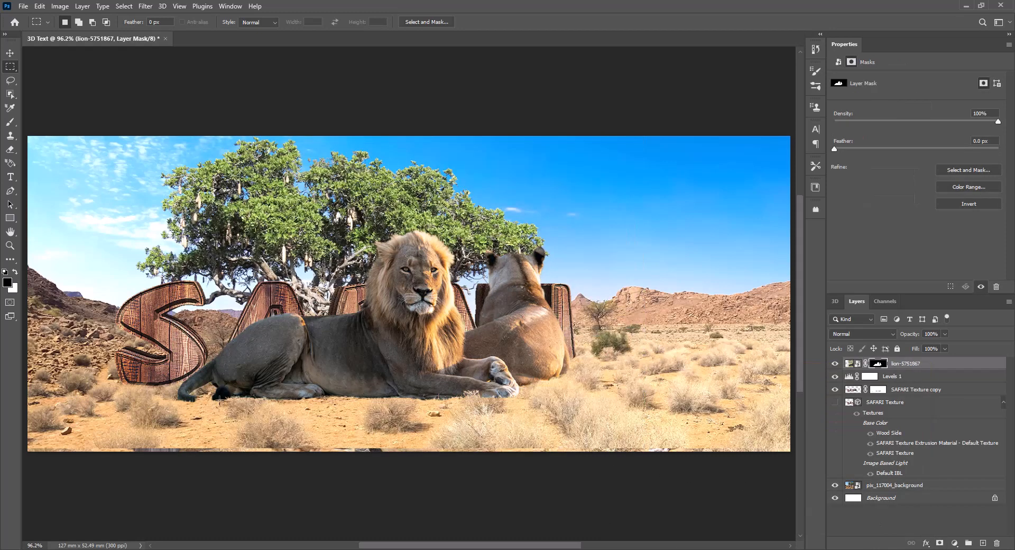
# Erase on the lion layer mask with a size 10 eraser to restore the missing section of the lion's tail.
pyautogui.scroll(8, 231, 397)
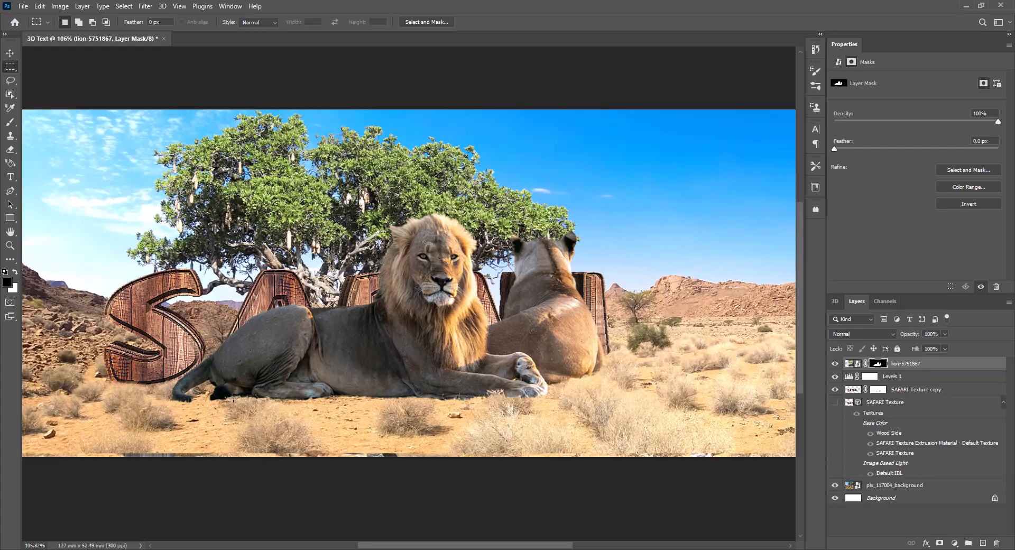
pyautogui.press('l')
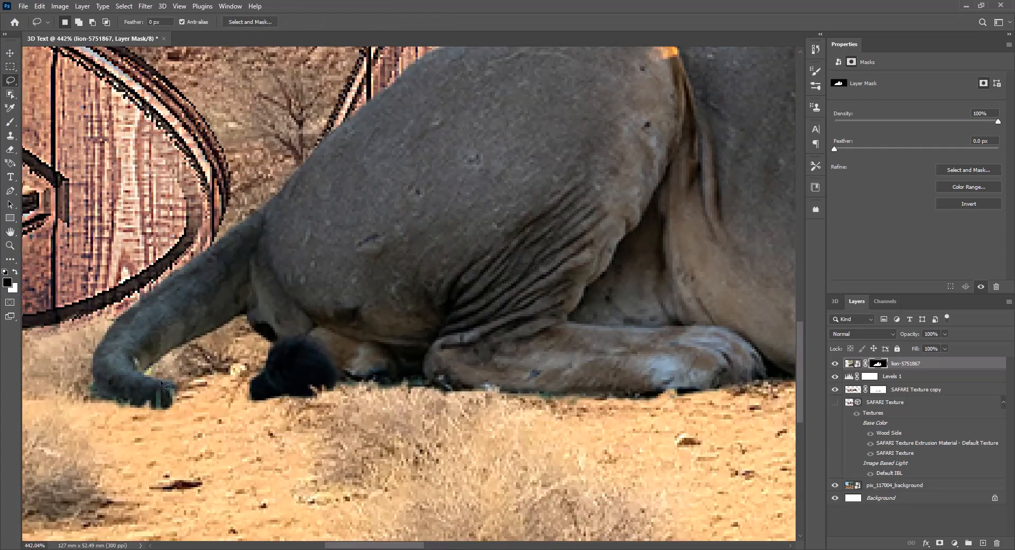
pyautogui.click(10, 151)
pyautogui.press('[')
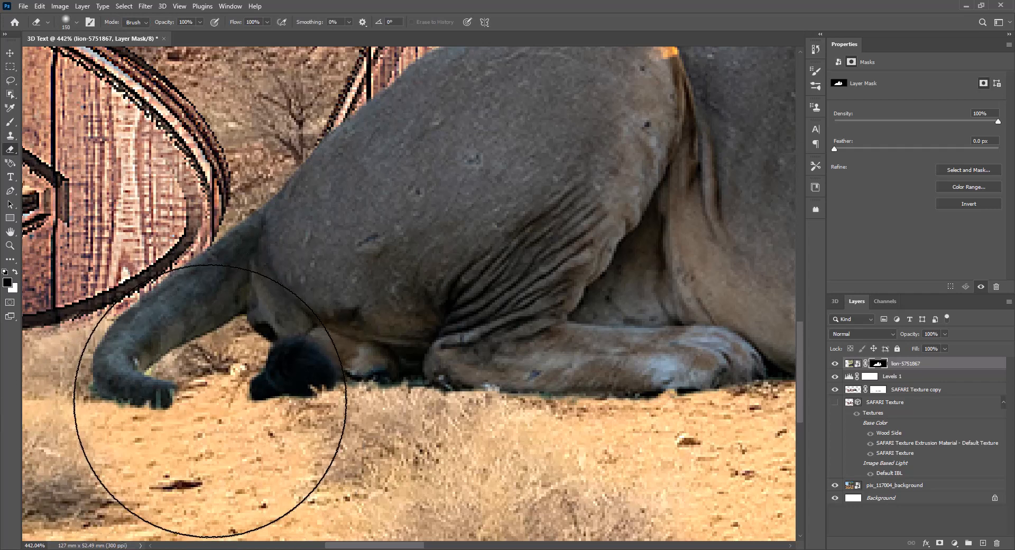
pyautogui.press('[')
pyautogui.press('[')
pyautogui.press('[')
pyautogui.press('[')
pyautogui.press('[')
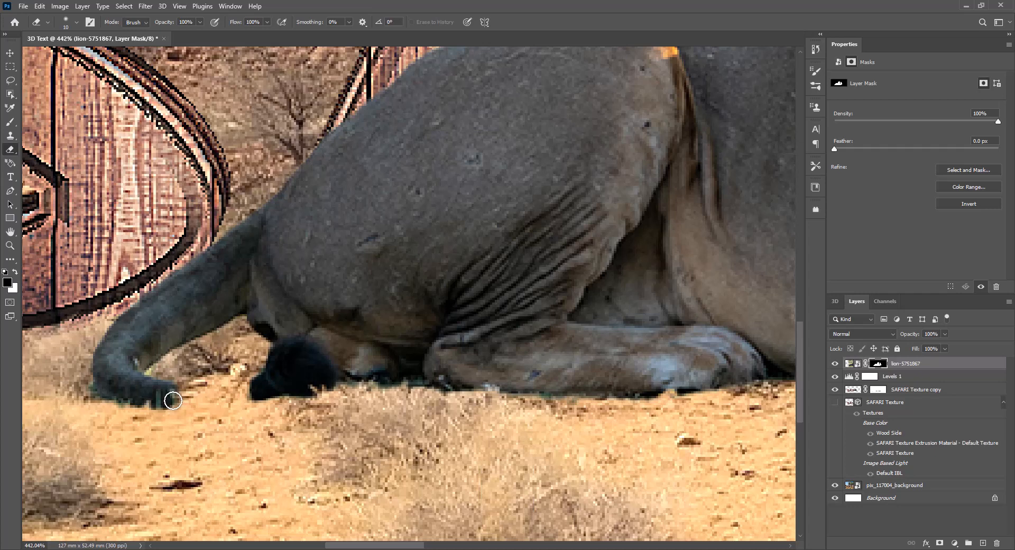
pyautogui.moveTo(186, 399)
pyautogui.mouseDown()
pyautogui.moveTo(253, 393)
pyautogui.moveTo(156, 400)
pyautogui.moveTo(255, 391)
pyautogui.moveTo(166, 399)
pyautogui.mouseUp()
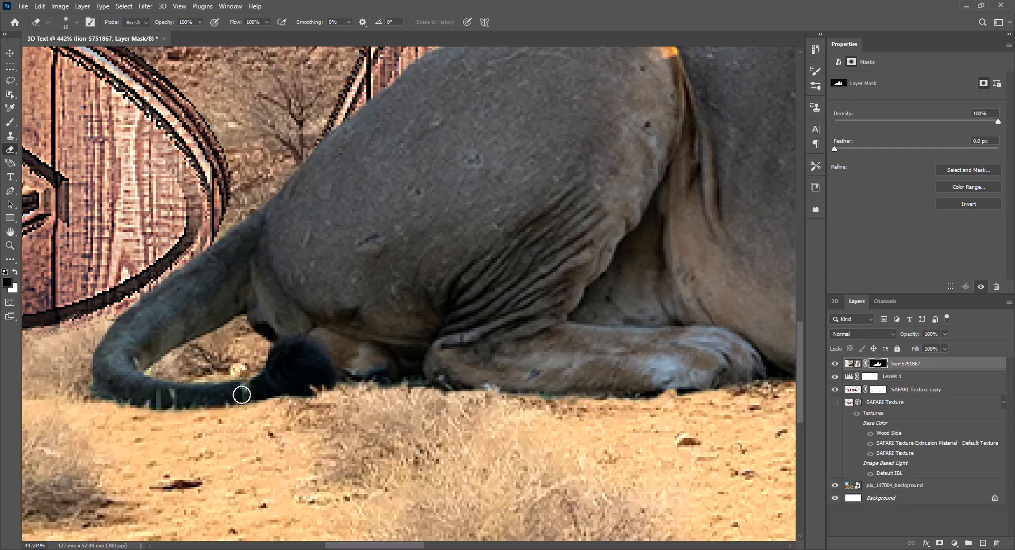
# Examine the cut-out edges of the lion and lioness along their bodies, paws and heads.
pyautogui.moveTo(589, 290); pyautogui.dragTo(272, 411)
pyautogui.moveTo(441, 273); pyautogui.dragTo(206, 364)
pyautogui.moveTo(571, 354); pyautogui.dragTo(288, 265)
pyautogui.moveTo(470, 346); pyautogui.dragTo(312, 417)
pyautogui.moveTo(388, 305); pyautogui.dragTo(357, 442)
pyautogui.moveTo(293, 350); pyautogui.dragTo(427, 429)
pyautogui.moveTo(558, 350); pyautogui.dragTo(417, 250)
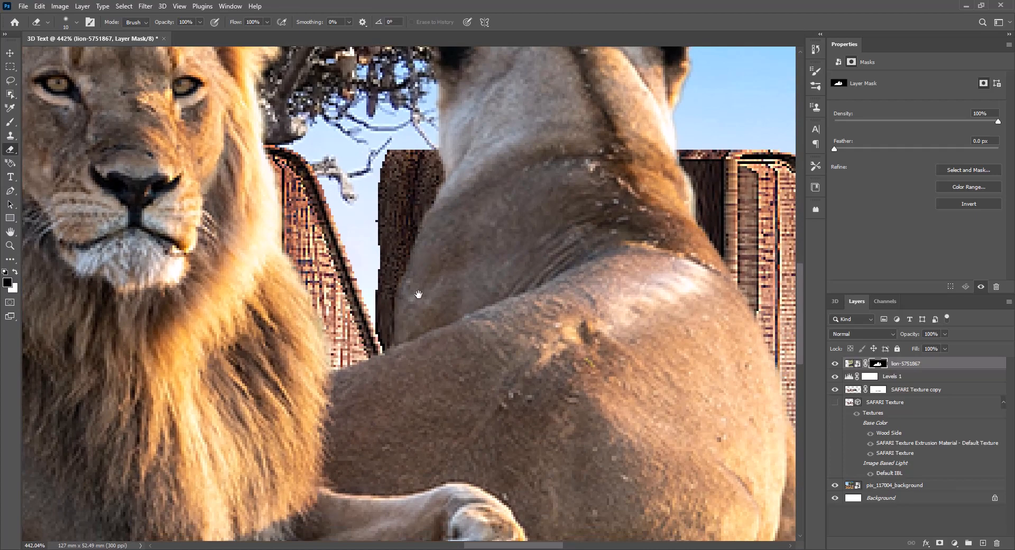
pyautogui.scroll(-10, 413, 314)
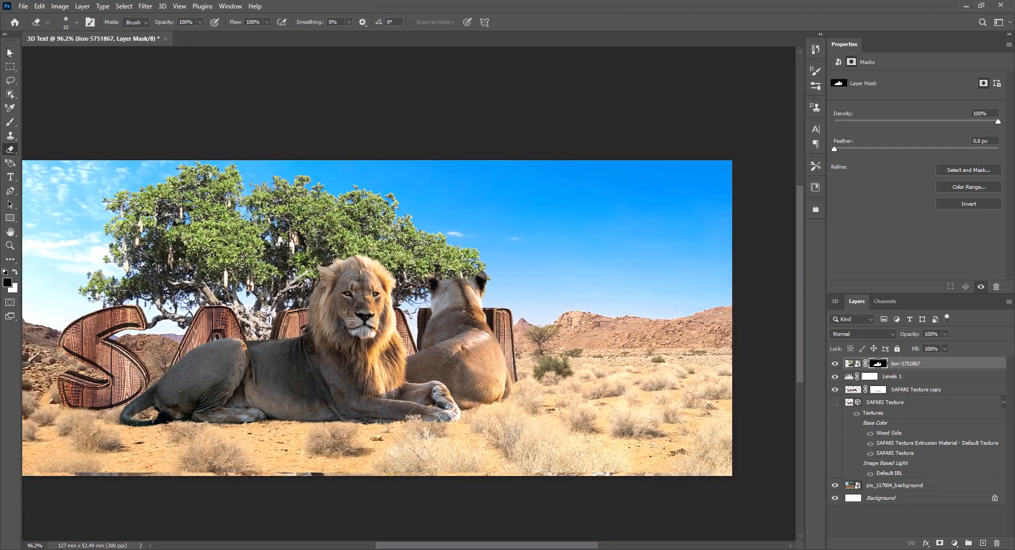
# Scale the masked lions to 50.34% and place them on the ground in front of the F and second A.
pyautogui.click(9, 52)
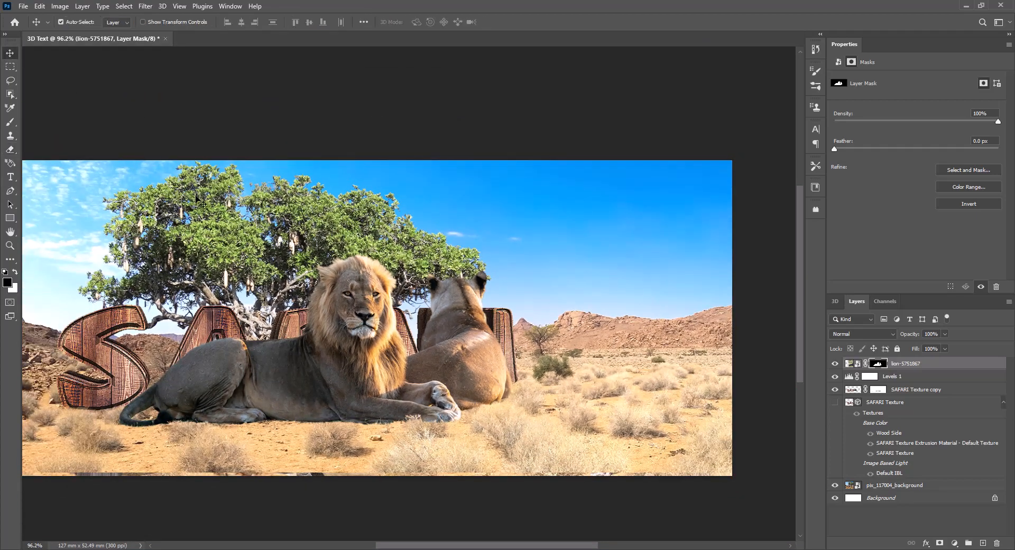
pyautogui.moveTo(247, 294); pyautogui.dragTo(371, 282)
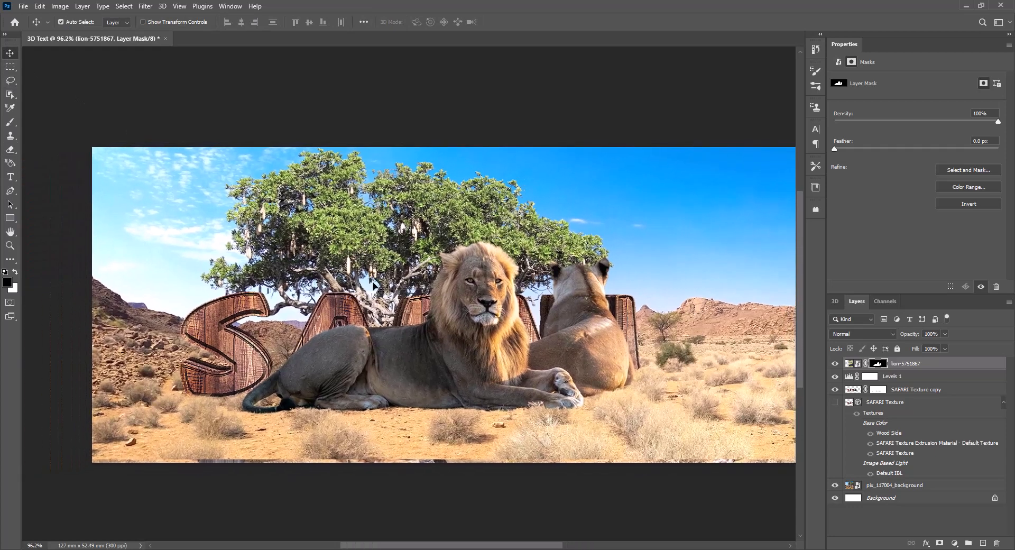
pyautogui.hotkey('ctrl', 't')
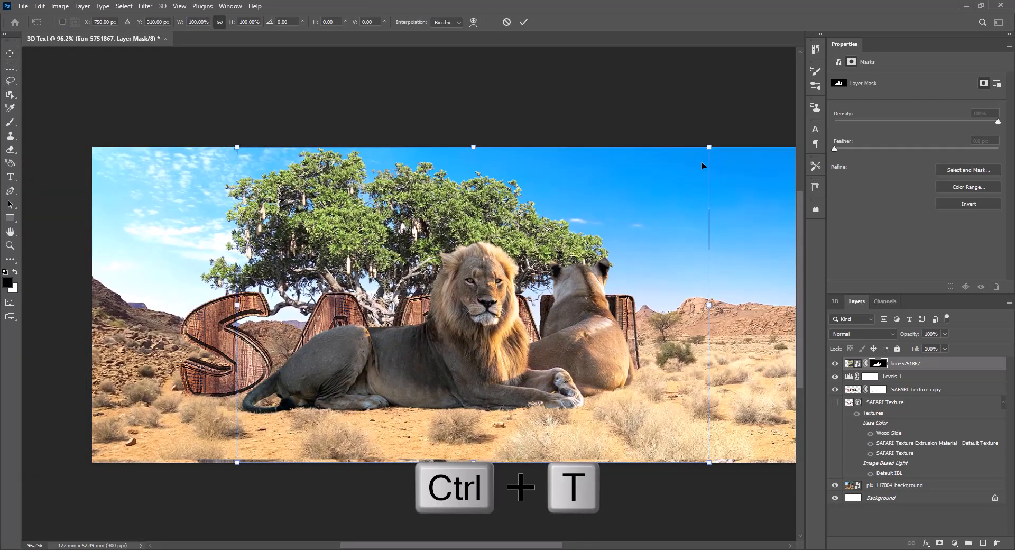
pyautogui.moveTo(709, 147); pyautogui.dragTo(517, 275)
pyautogui.moveTo(446, 402); pyautogui.dragTo(479, 404)
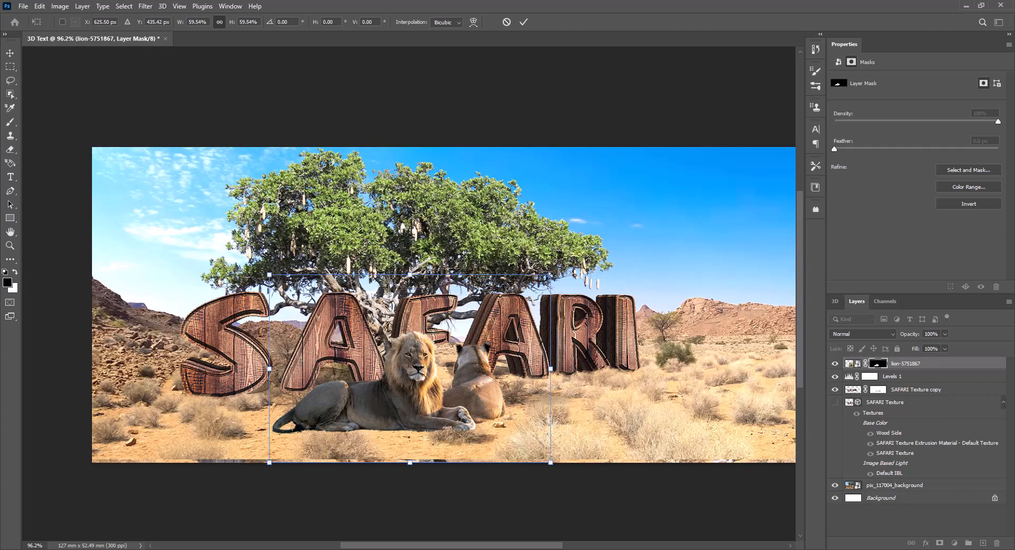
pyautogui.moveTo(550, 275); pyautogui.dragTo(507, 304)
pyautogui.moveTo(411, 406); pyautogui.dragTo(417, 393)
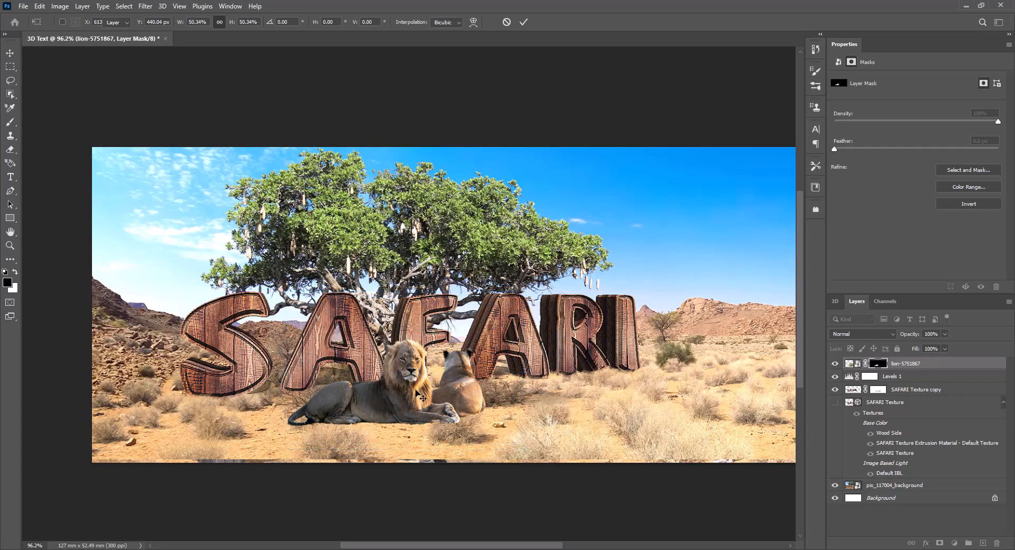
pyautogui.press('Return')
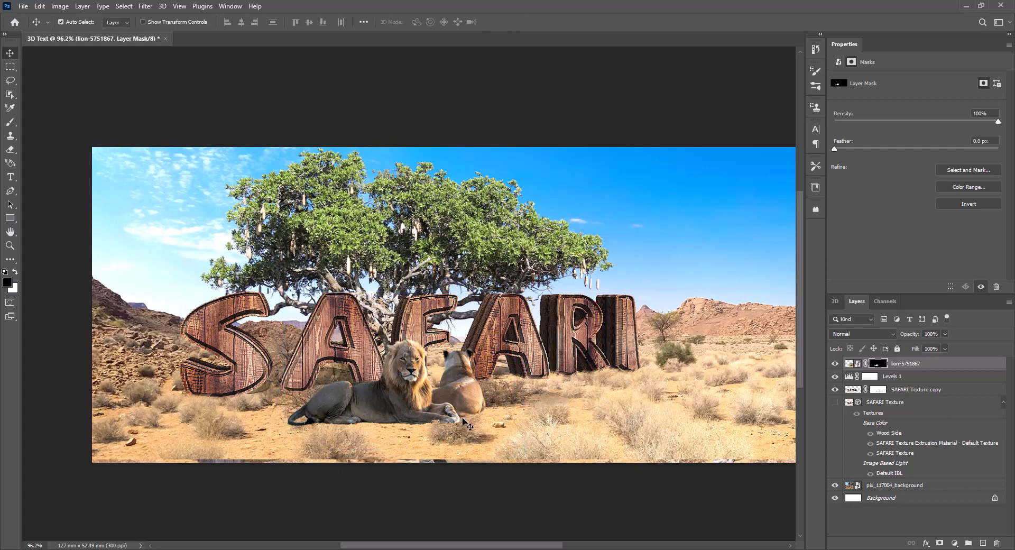
# Paint with the grass brush on the lion mask around the front paws to blend them into the dry bush.
pyautogui.click(10, 123)
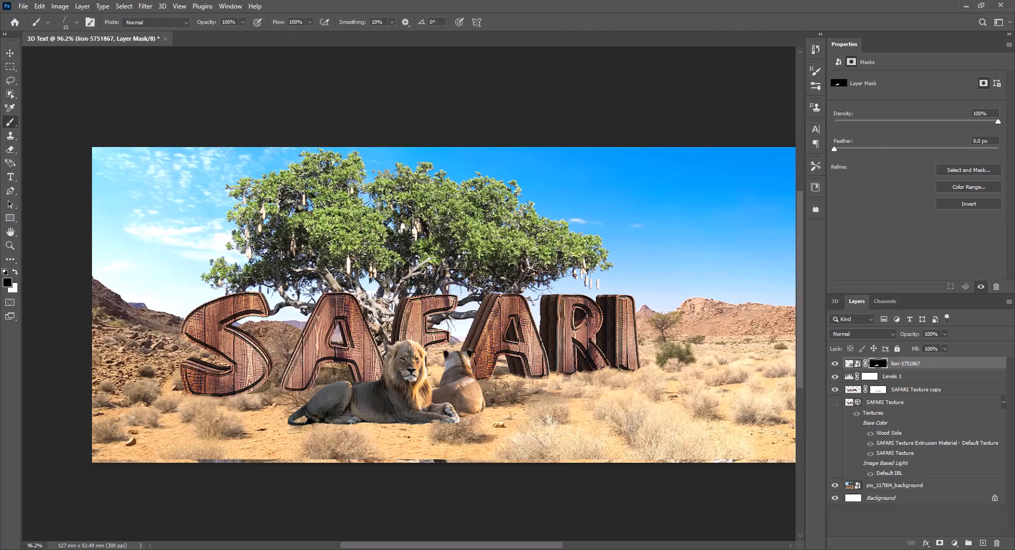
pyautogui.scroll(10, 395, 370)
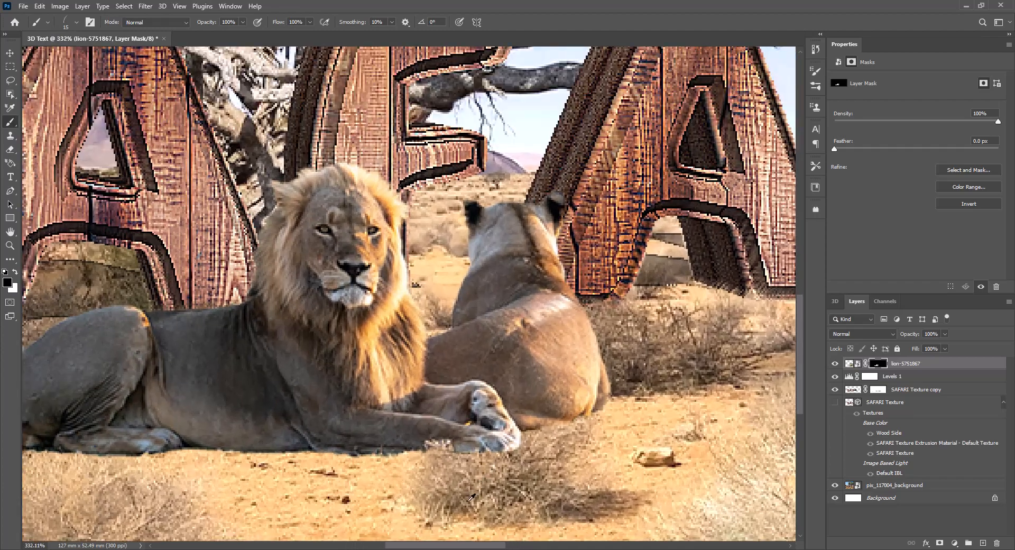
pyautogui.scroll(2, 467, 486)
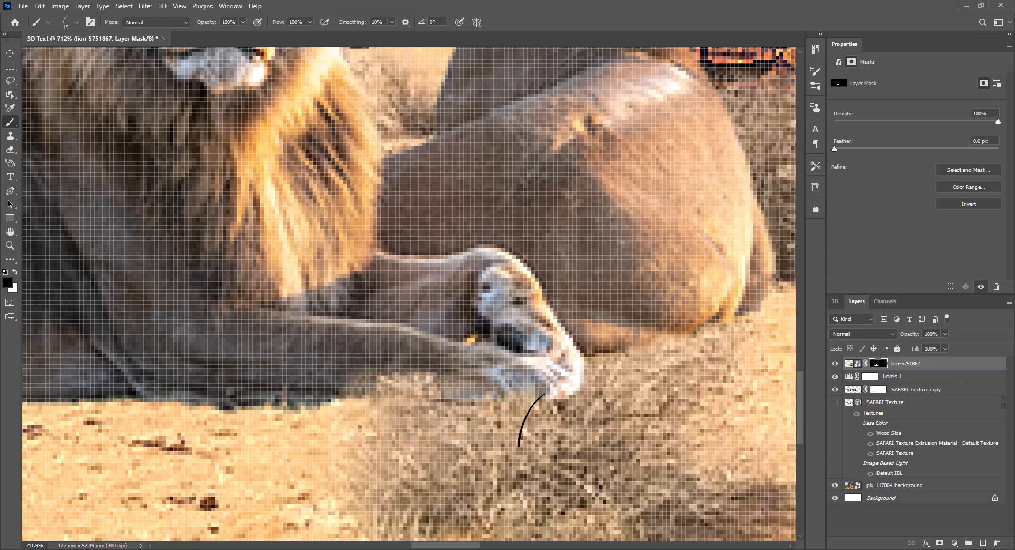
pyautogui.scroll(-3, 431, 387)
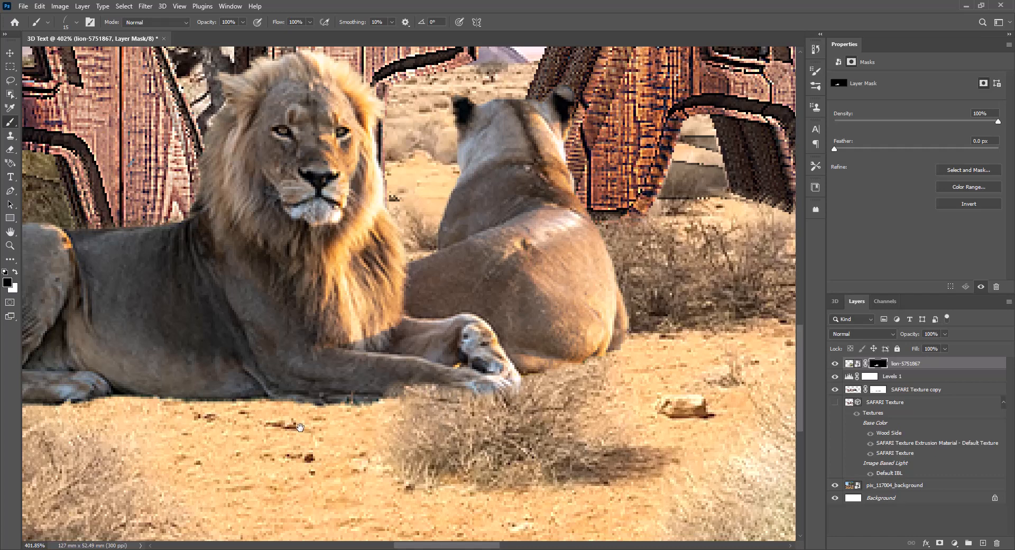
pyautogui.moveTo(300, 427); pyautogui.dragTo(506, 418)
pyautogui.moveTo(245, 386); pyautogui.dragTo(111, 376)
pyautogui.moveTo(740, 389); pyautogui.dragTo(465, 418)
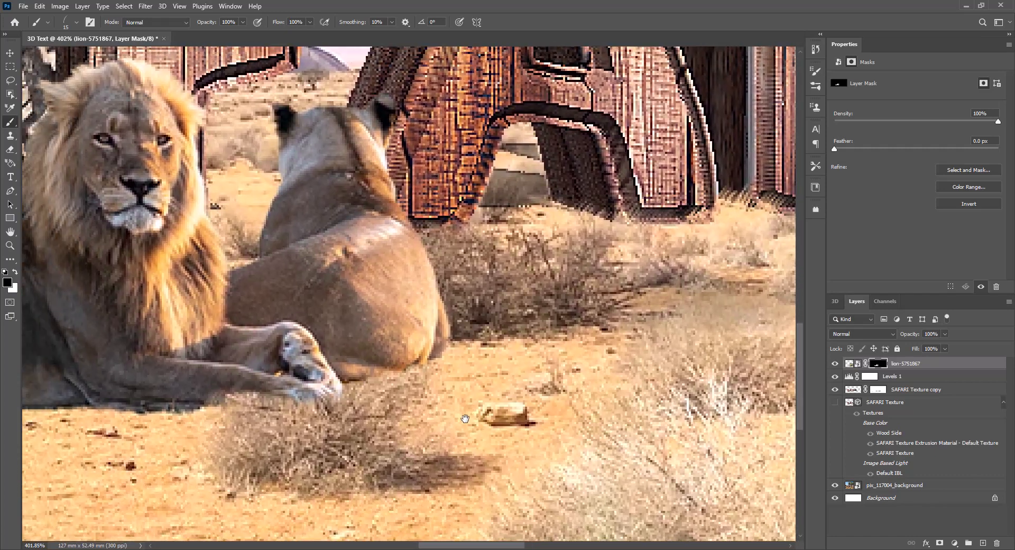
pyautogui.keyDown('alt'); pyautogui.scroll(-8, 393, 380); pyautogui.keyUp('alt')
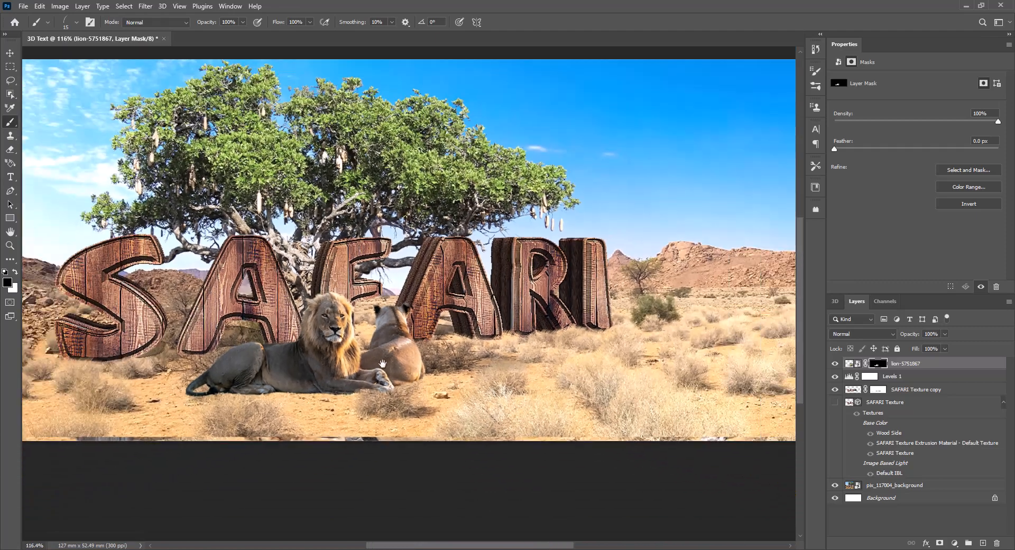
pyautogui.moveTo(382, 364); pyautogui.dragTo(433, 392)
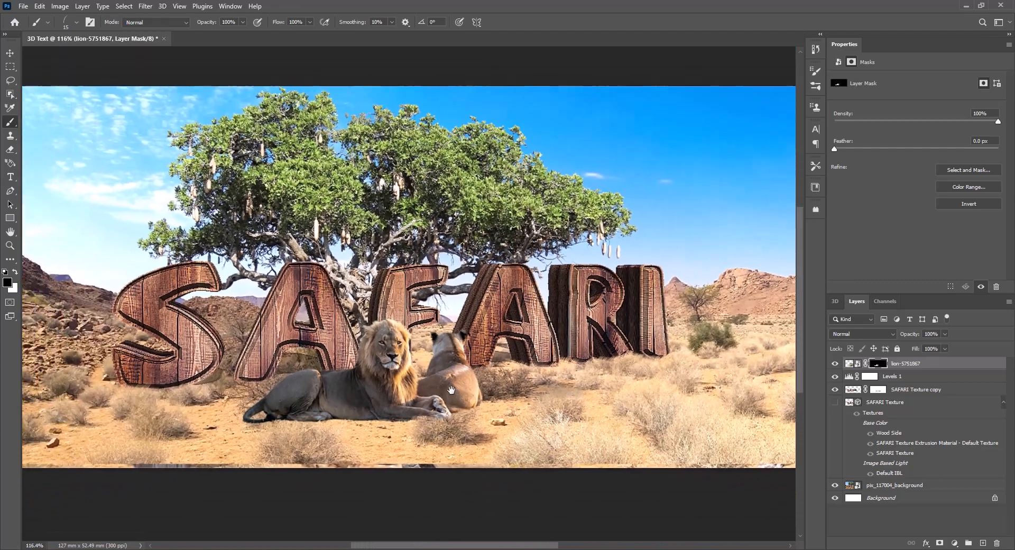
# Place the elephant-1421167 image as an embedded smart object, flip it horizontally and commit the placement.
pyautogui.click(24, 7)
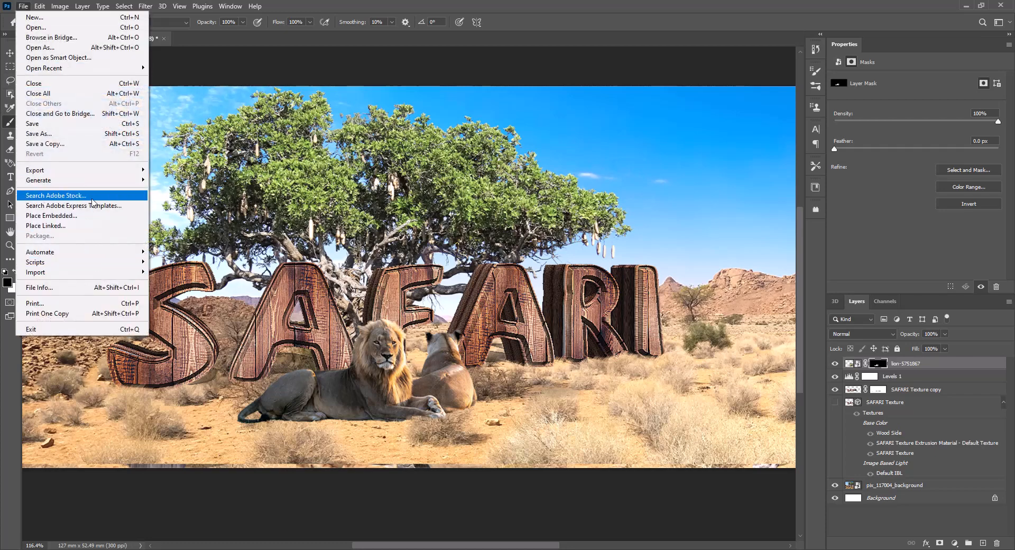
pyautogui.click(92, 220)
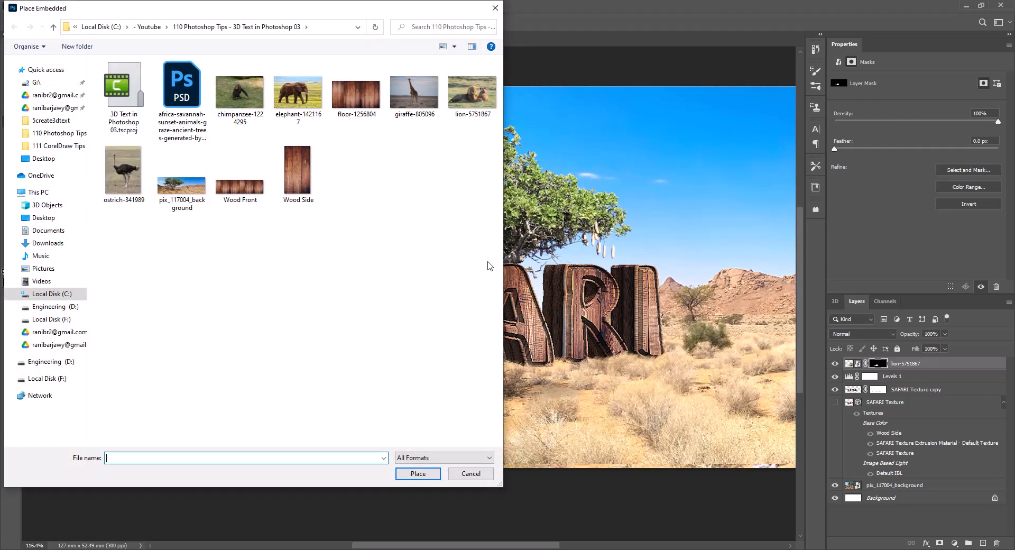
pyautogui.doubleClick(297, 93)
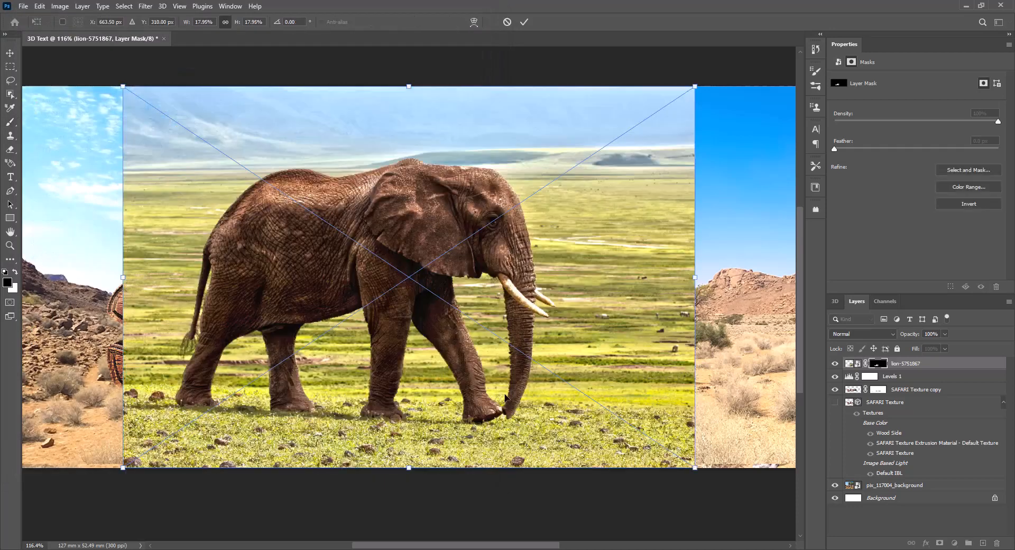
pyautogui.rightClick(429, 366)
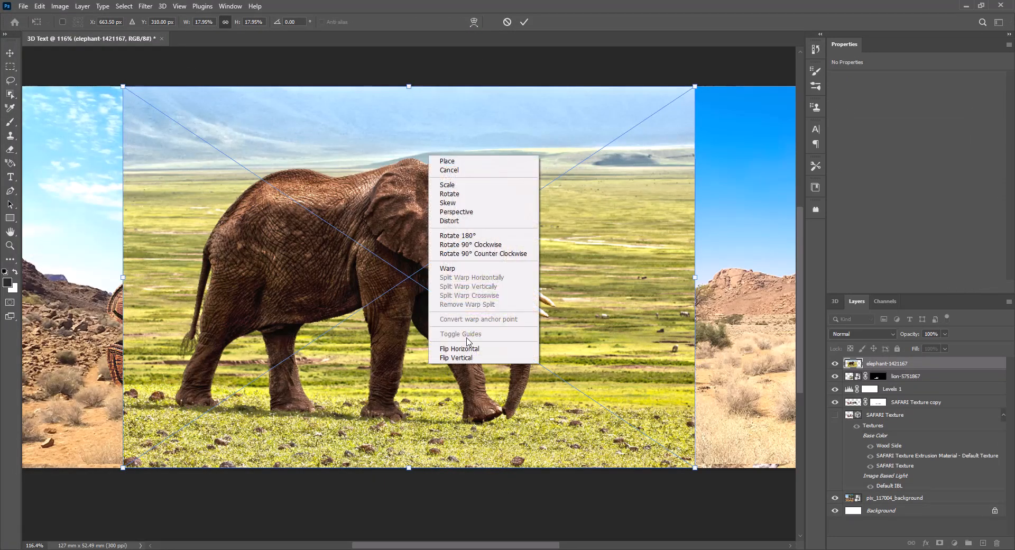
pyautogui.click(490, 348)
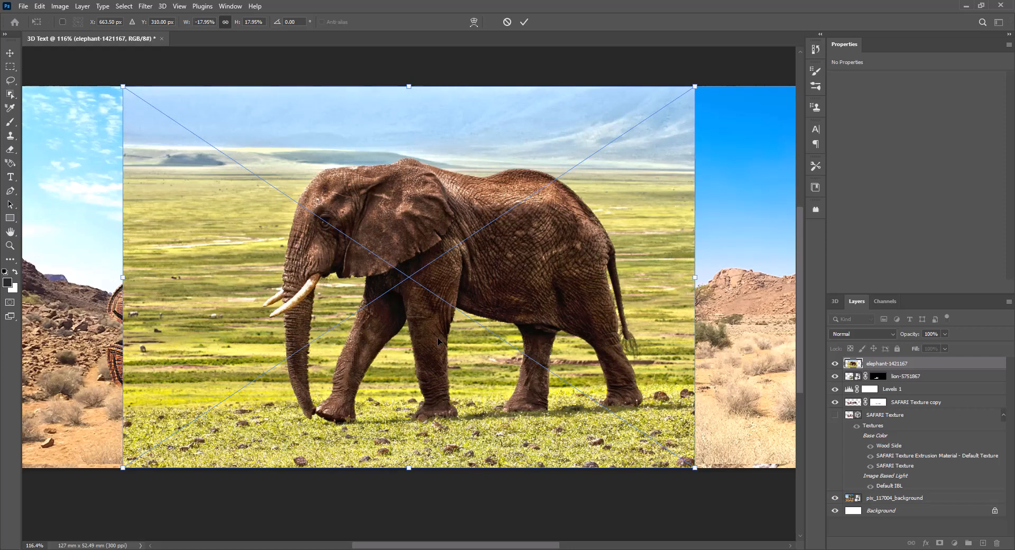
pyautogui.press('Return')
# Select the elephant as the subject of its layer.
pyautogui.press('b')
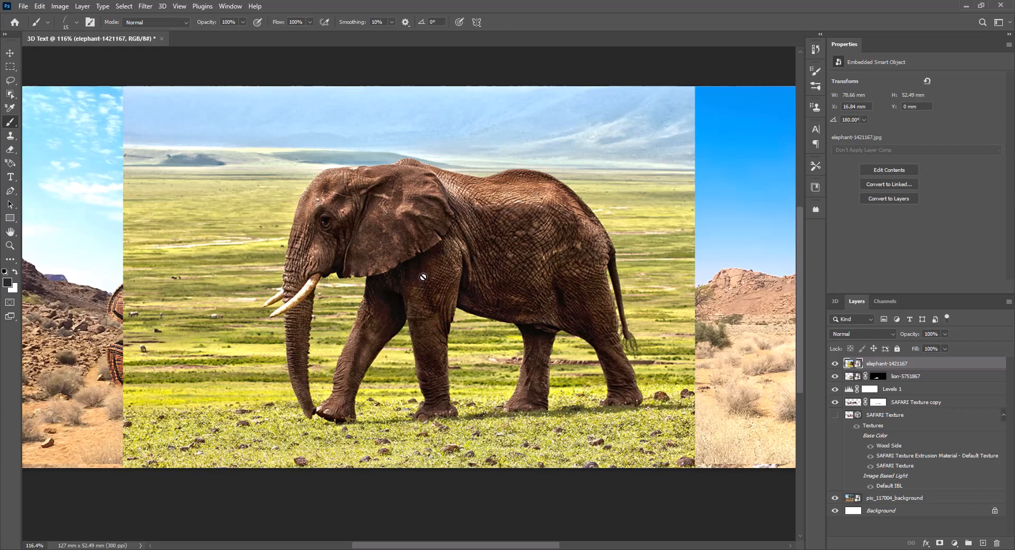
pyautogui.click(123, 6)
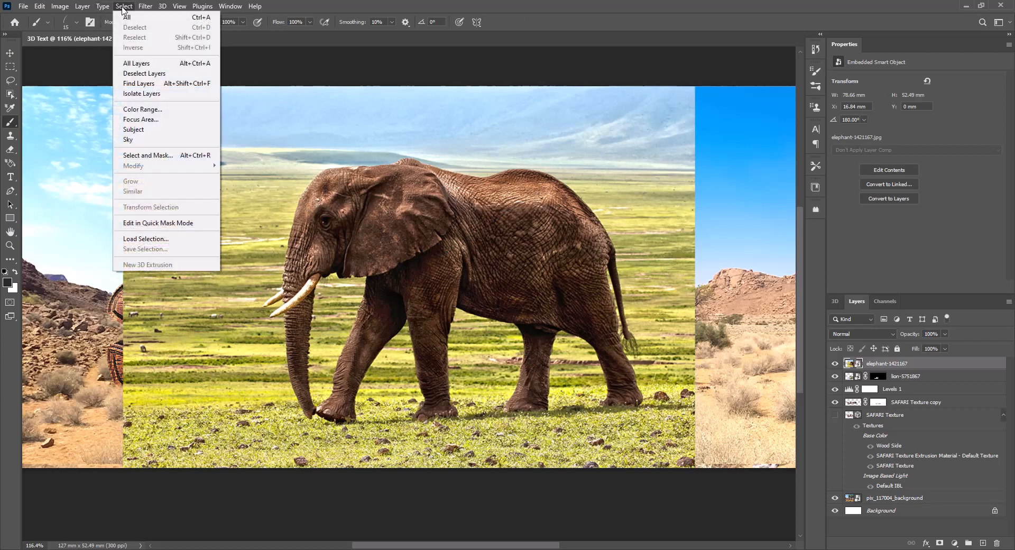
pyautogui.click(156, 129)
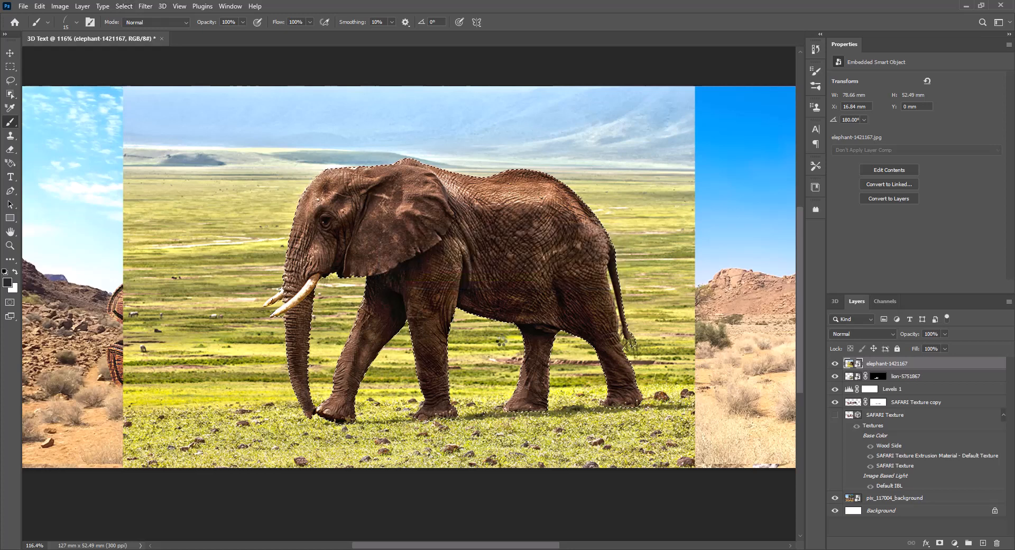
# Examine the elephant selection's outline along the trunk, legs, back and tail.
pyautogui.scroll(7, 357, 394)
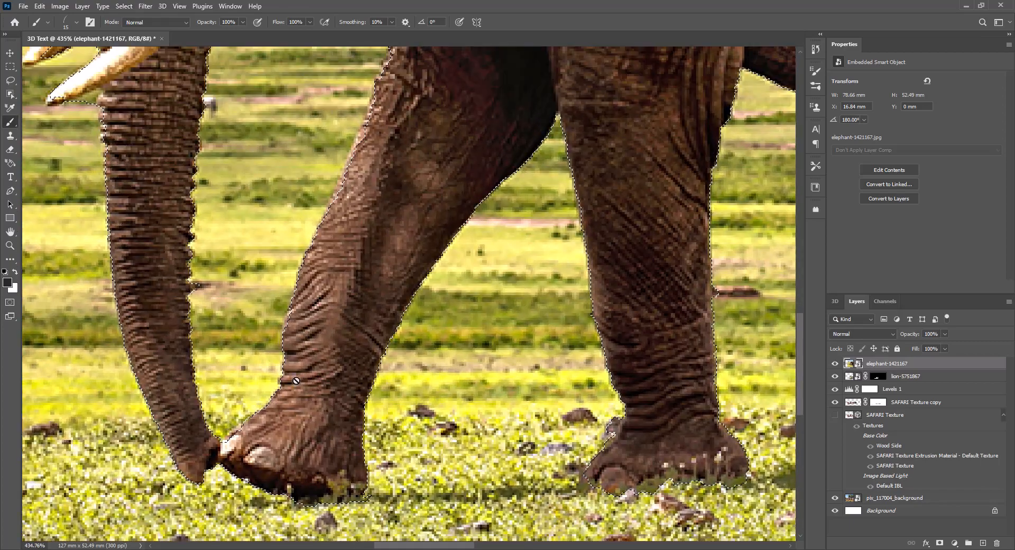
pyautogui.moveTo(271, 278); pyautogui.dragTo(329, 412)
pyautogui.moveTo(304, 279); pyautogui.dragTo(352, 413)
pyautogui.moveTo(365, 296); pyautogui.dragTo(362, 418)
pyautogui.moveTo(365, 270); pyautogui.dragTo(353, 412)
pyautogui.moveTo(351, 329); pyautogui.dragTo(252, 406)
pyautogui.moveTo(436, 372); pyautogui.dragTo(373, 339)
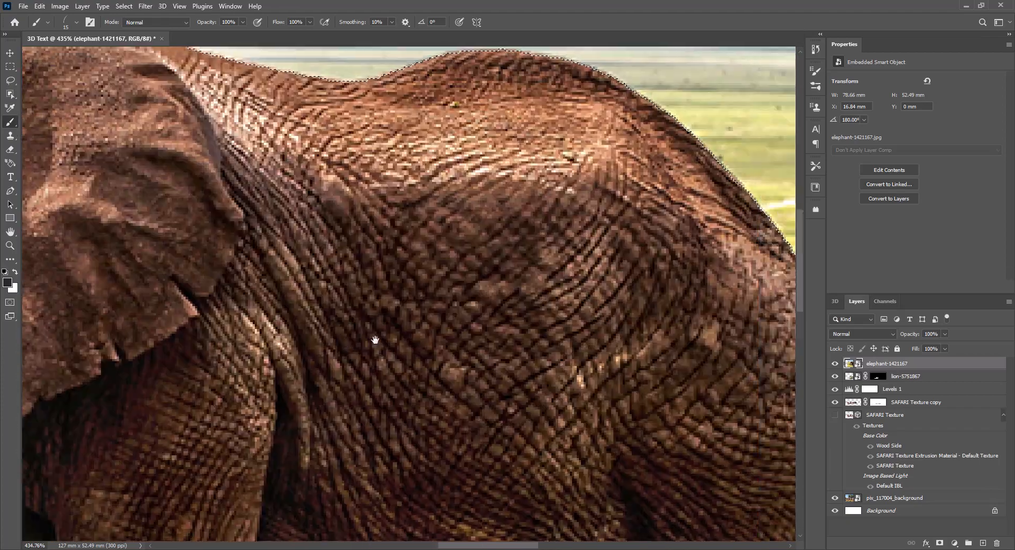
pyautogui.moveTo(453, 362); pyautogui.dragTo(312, 229)
pyautogui.moveTo(499, 419); pyautogui.dragTo(414, 288)
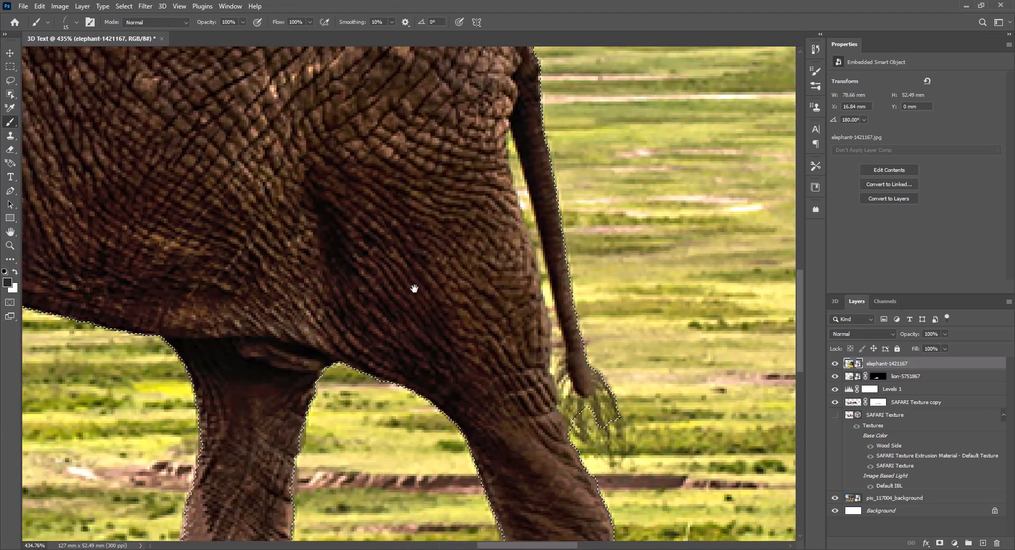
pyautogui.moveTo(428, 338); pyautogui.dragTo(367, 340)
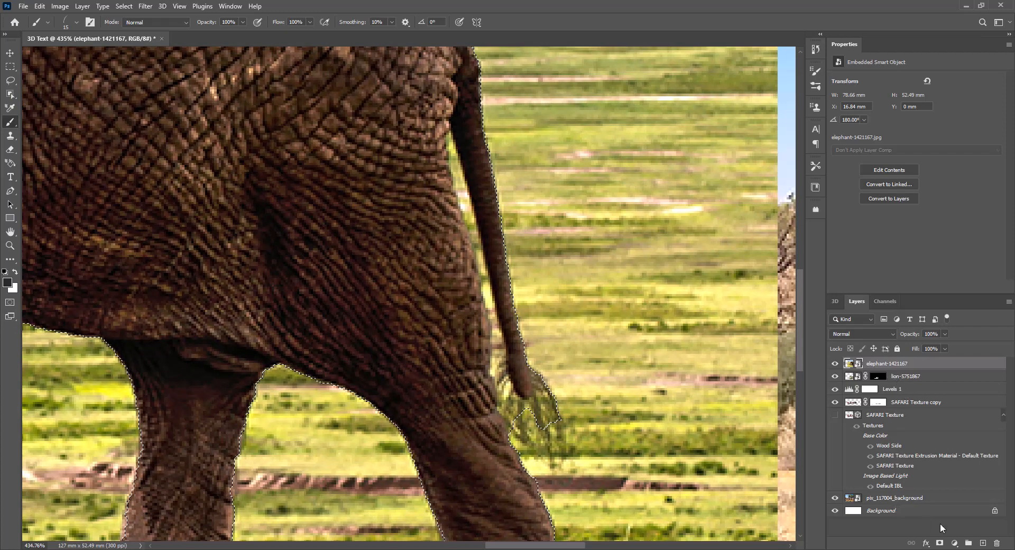
# Mask the elephant layer with the current selection and choose the Soft Round brush with black as the painting colour.
pyautogui.click(939, 543)
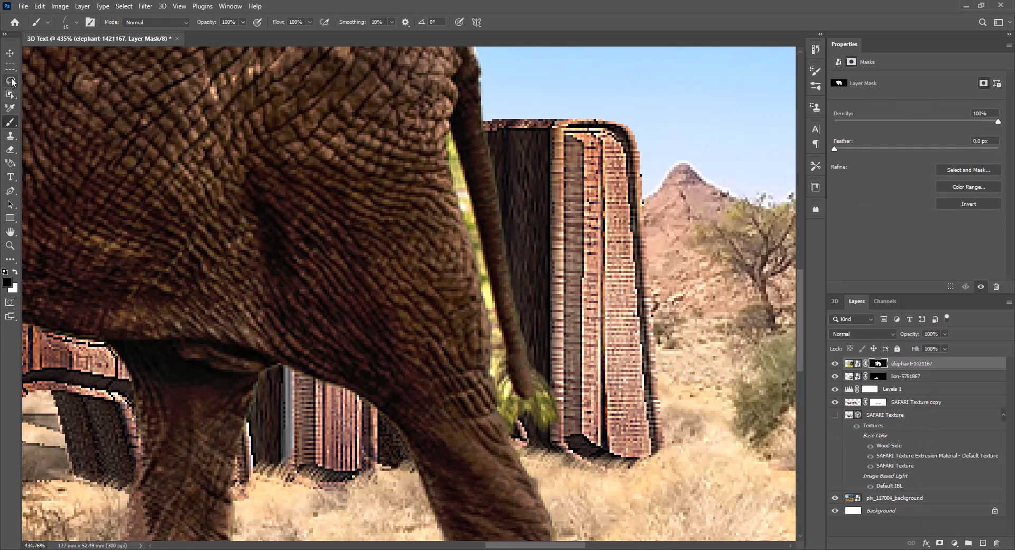
pyautogui.click(11, 152)
pyautogui.click(10, 122)
pyautogui.click(76, 24)
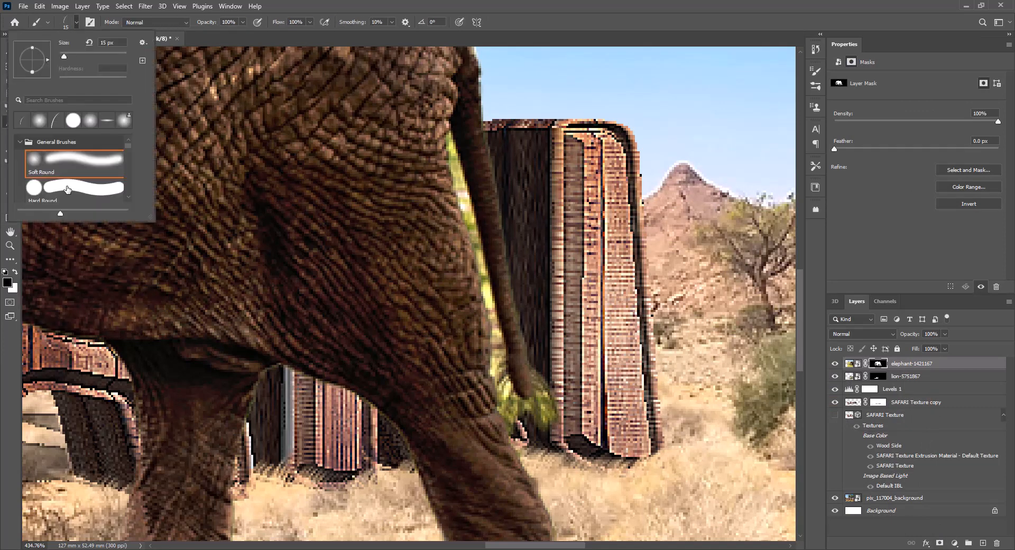
pyautogui.click(69, 161)
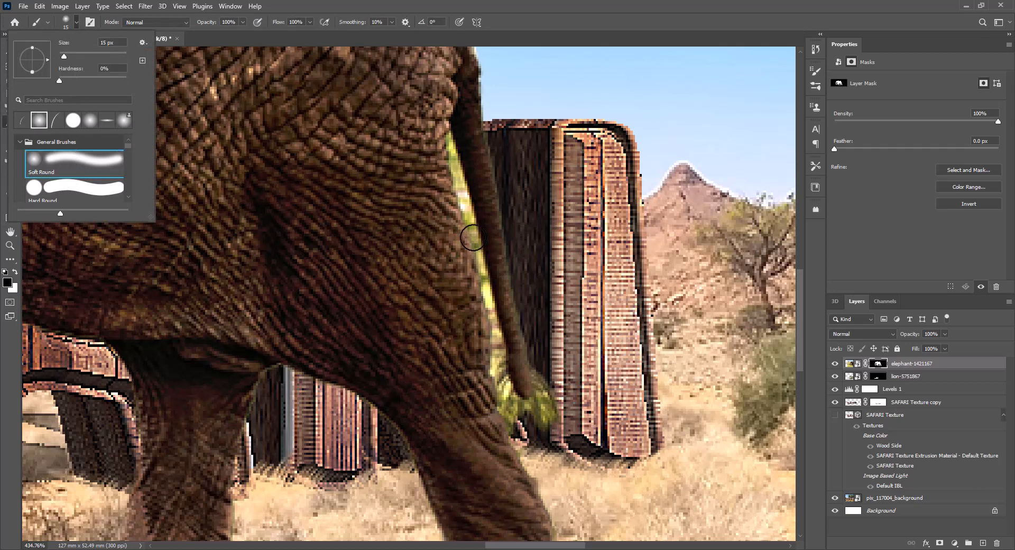
# Paint out the leftover grass on the elephant mask between the tail and hind leg and around the tail tuft, using a smaller brush.
pyautogui.click(460, 185)
pyautogui.hotkey('ctrl', 'z')
pyautogui.press('[')
pyautogui.press('[')
pyautogui.press('[')
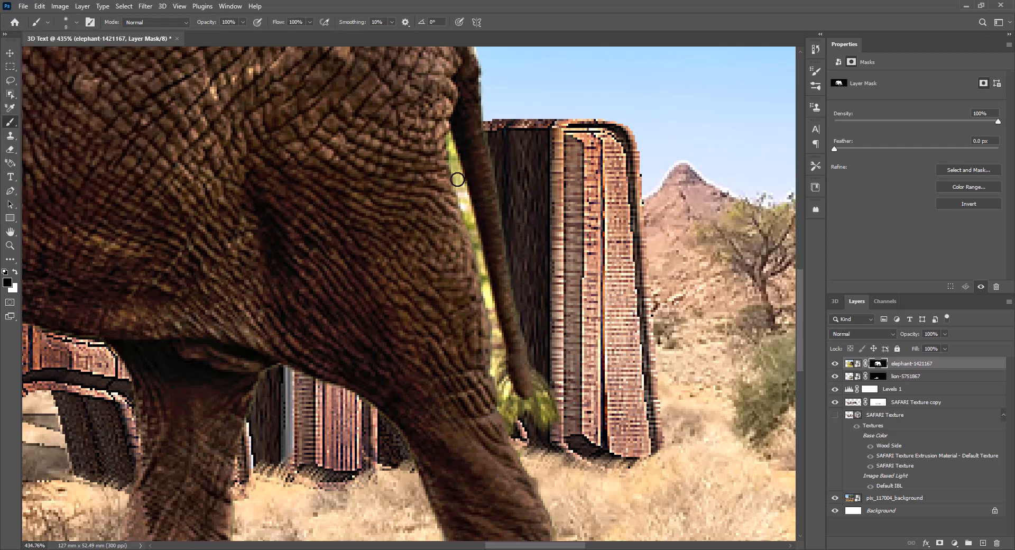
pyautogui.moveTo(449, 138); pyautogui.dragTo(505, 362)
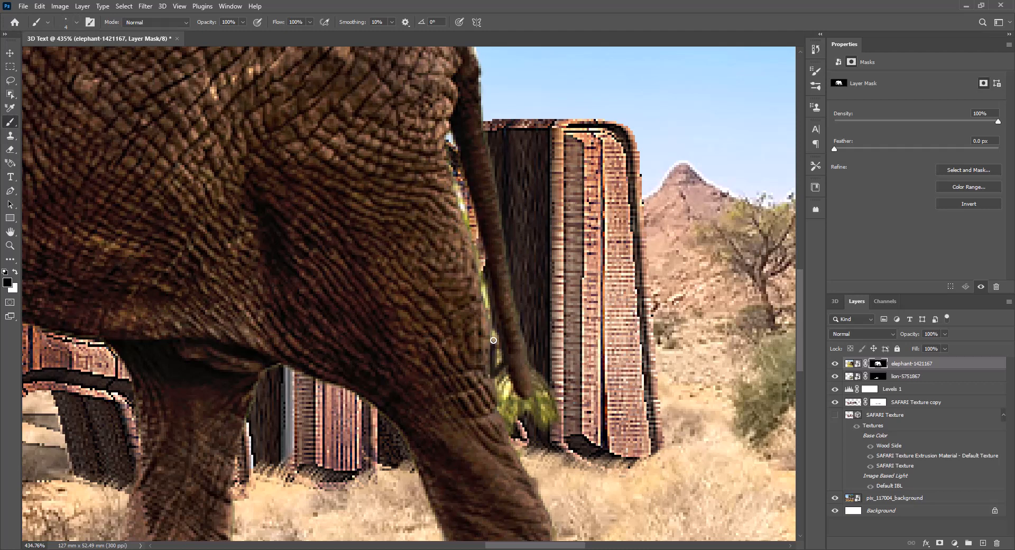
pyautogui.moveTo(488, 309); pyautogui.dragTo(481, 266)
pyautogui.moveTo(468, 224); pyautogui.dragTo(454, 174)
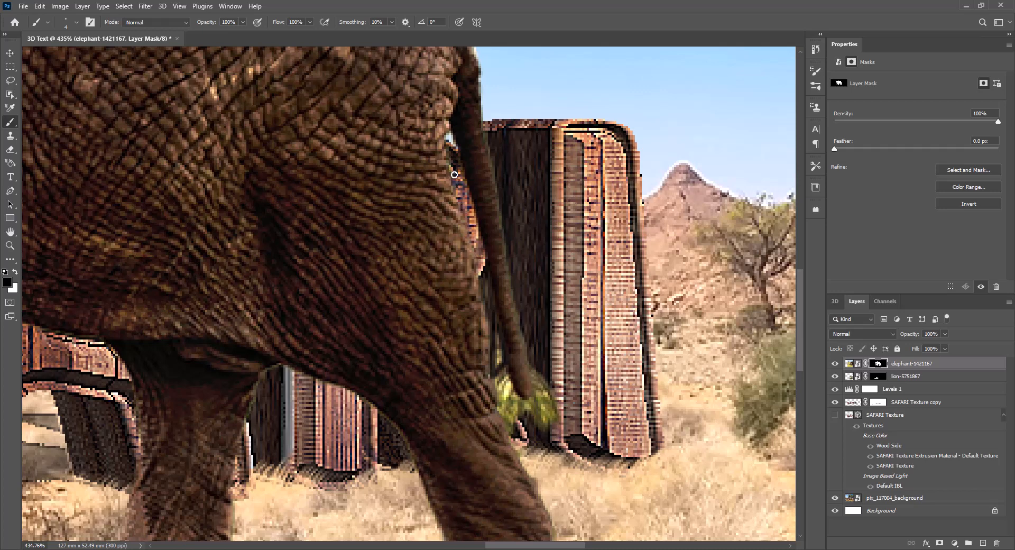
pyautogui.moveTo(508, 389)
pyautogui.mouseDown()
pyautogui.moveTo(511, 421)
pyautogui.moveTo(515, 406)
pyautogui.moveTo(549, 410)
pyautogui.moveTo(544, 394)
pyautogui.moveTo(543, 424)
pyautogui.moveTo(499, 410)
pyautogui.moveTo(534, 419)
pyautogui.moveTo(542, 390)
pyautogui.mouseUp()
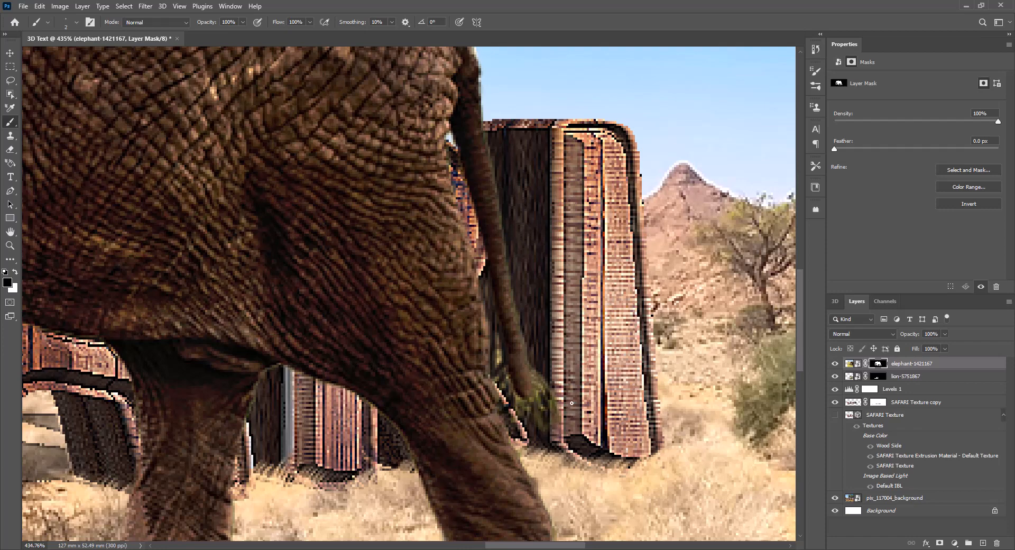
# Scale the elephant proportionally to 71.84% and position it on the dry grass just beyond the final I of SAFARI.
pyautogui.scroll(-10, 571, 403)
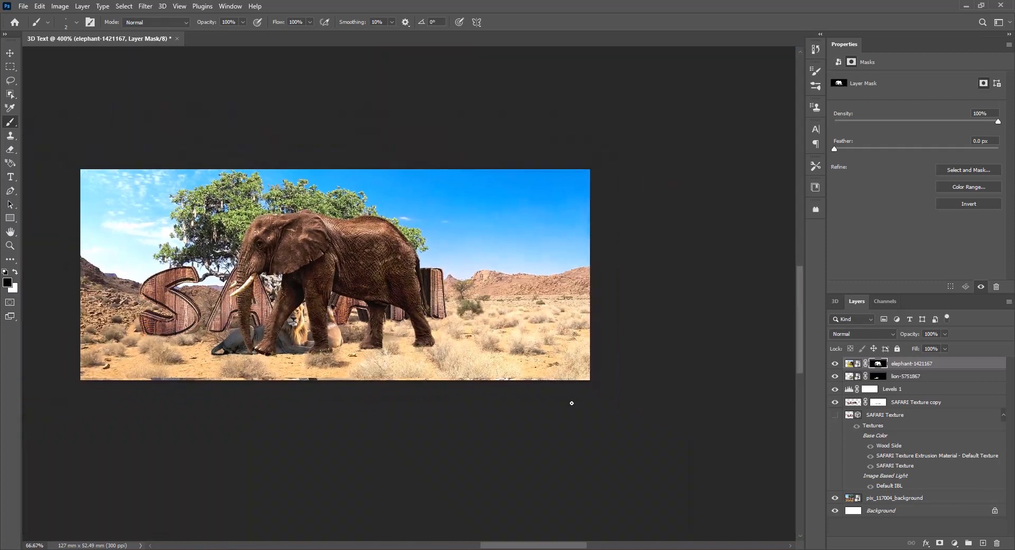
pyautogui.hotkey('ctrl', '+')
pyautogui.hotkey('ctrl', '+')
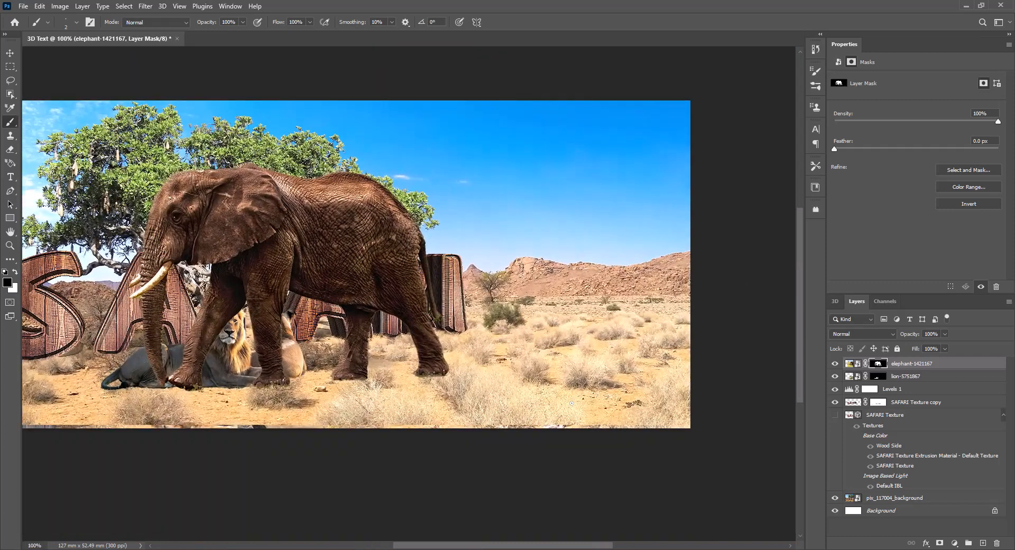
pyautogui.hotkey('ctrl', 't')
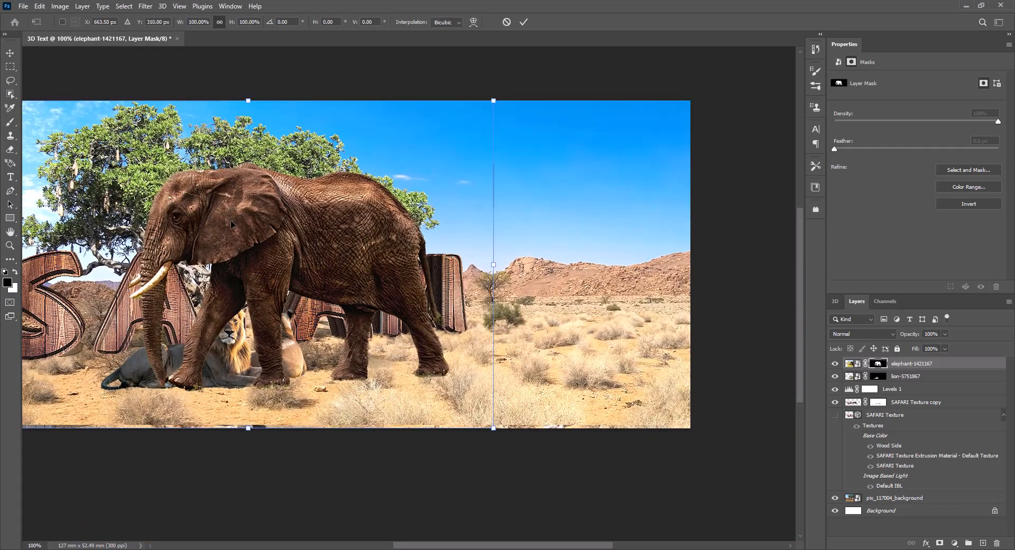
pyautogui.moveTo(230, 220); pyautogui.dragTo(515, 271)
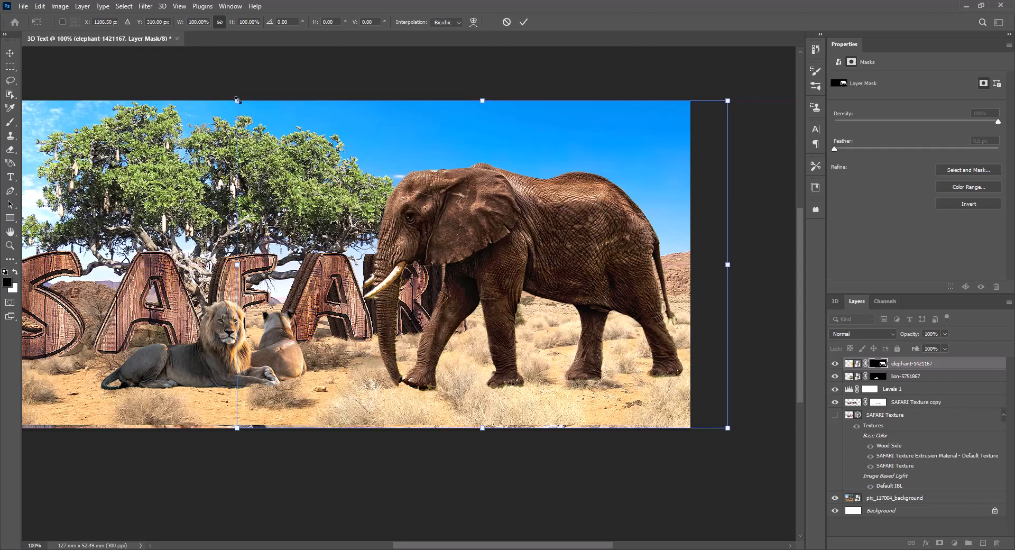
pyautogui.moveTo(237, 99); pyautogui.dragTo(286, 134)
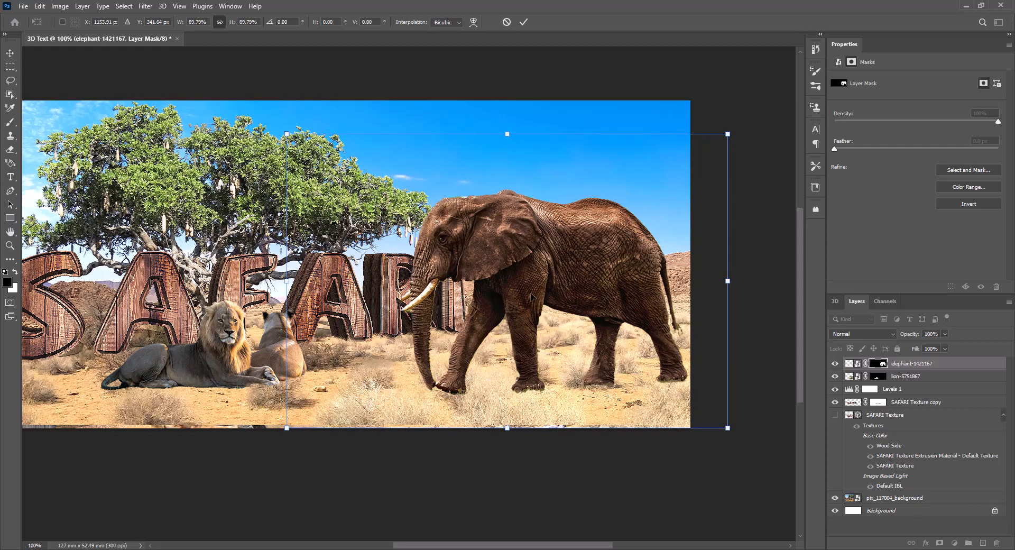
pyautogui.moveTo(584, 282); pyautogui.dragTo(588, 260)
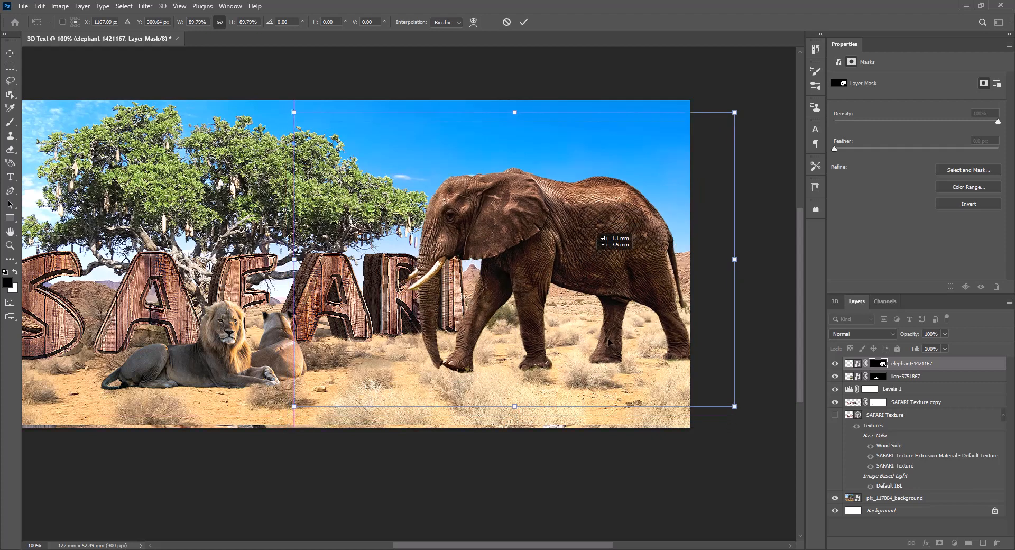
pyautogui.moveTo(608, 342); pyautogui.dragTo(608, 342)
pyautogui.moveTo(734, 406); pyautogui.dragTo(645, 350)
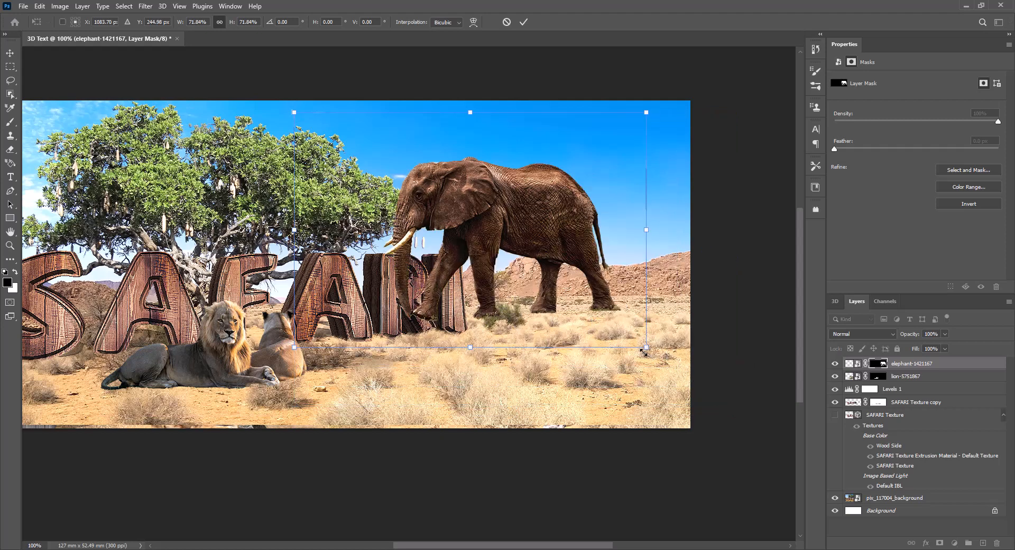
pyautogui.moveTo(509, 250); pyautogui.dragTo(576, 264)
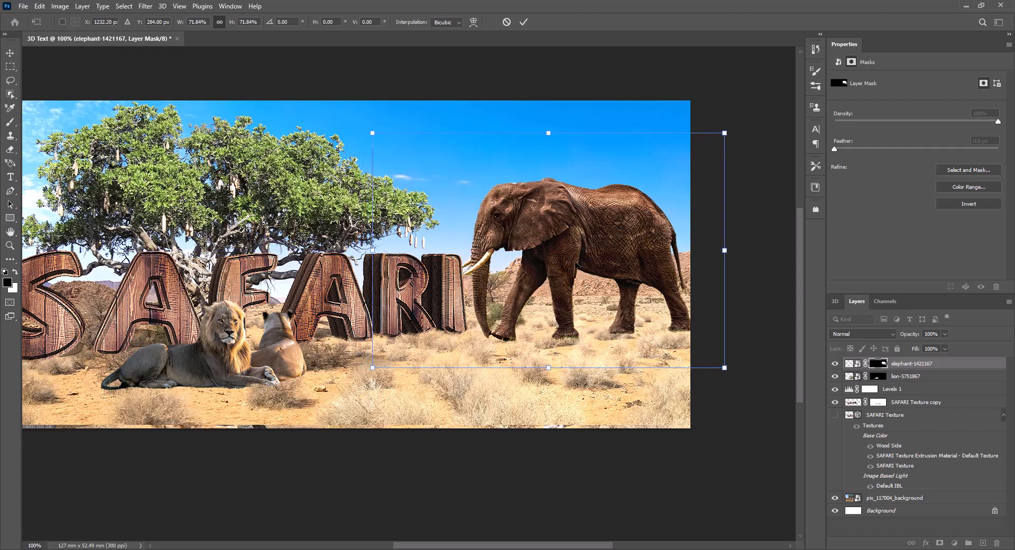
pyautogui.press('Return')
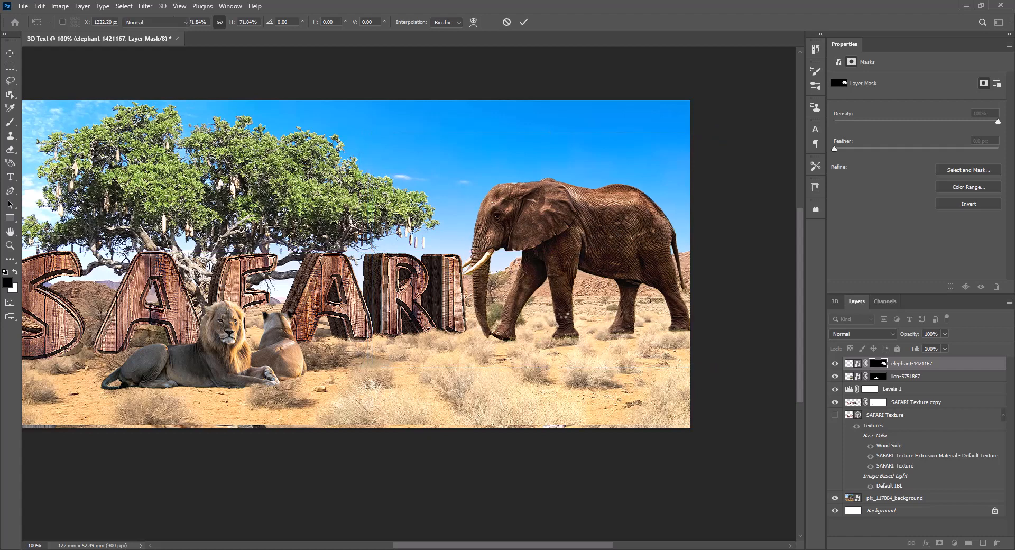
# Choose the grass brush and paint on the elephant mask along the rear front foot to blend it into the dry bush.
pyautogui.scroll(5, 560, 348)
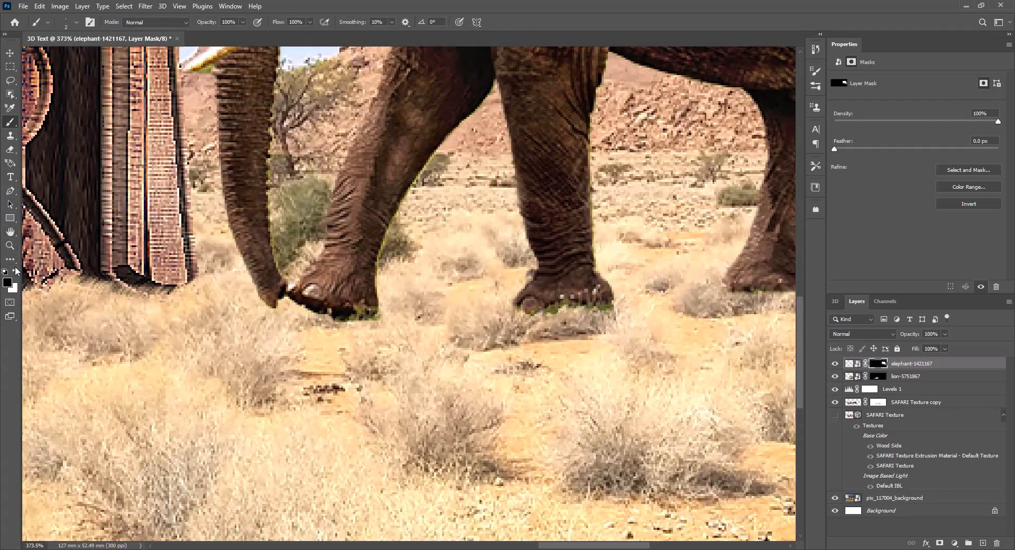
pyautogui.click(75, 22)
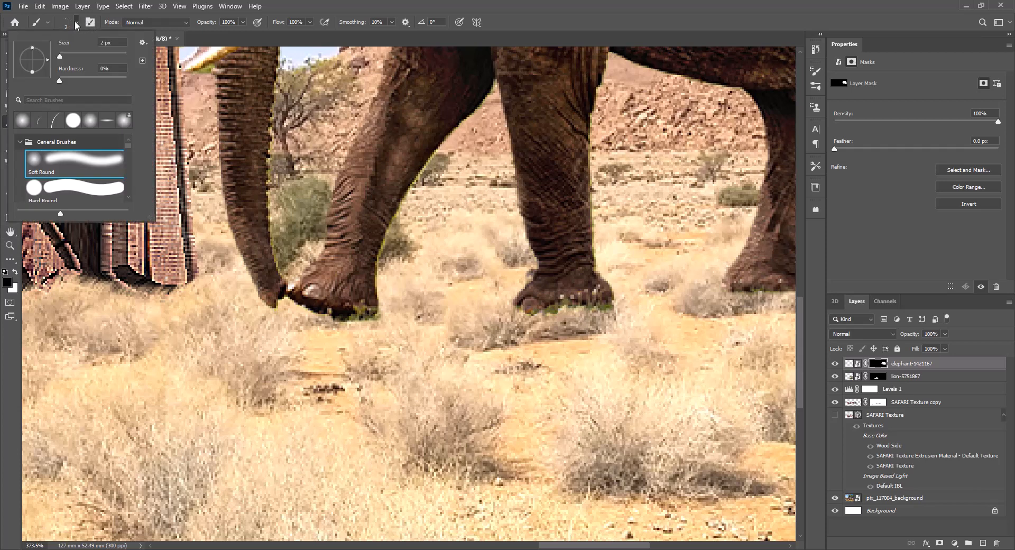
pyautogui.click(40, 120)
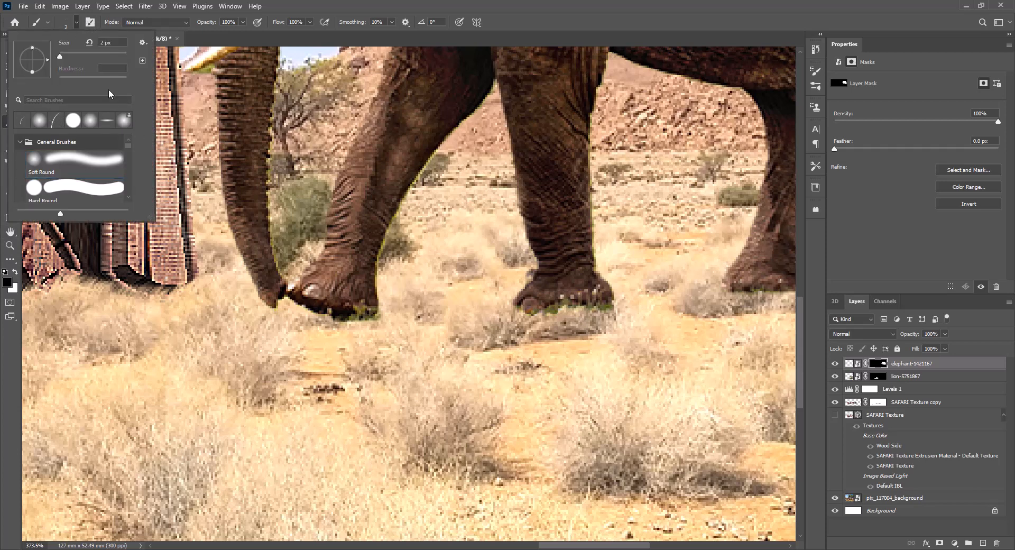
pyautogui.click(54, 121)
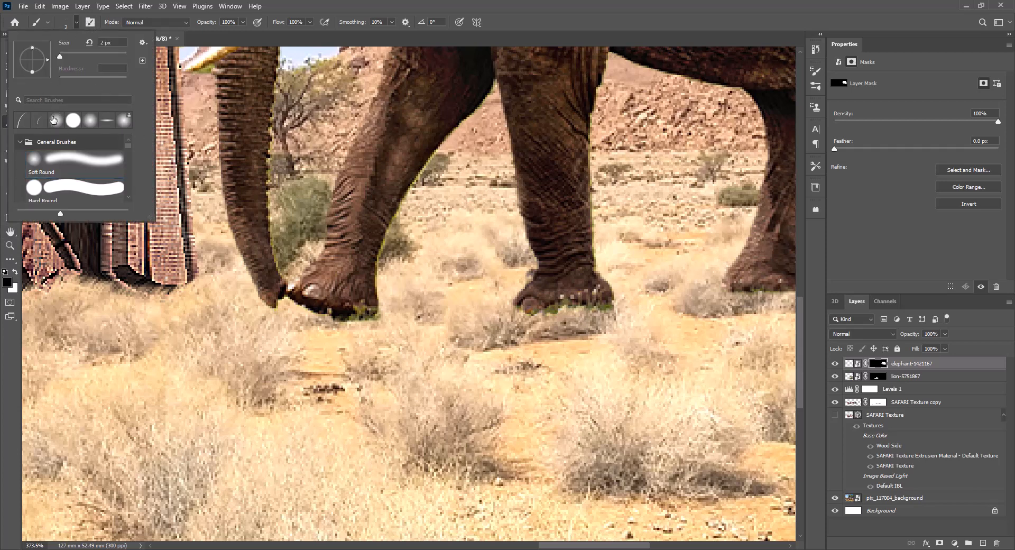
pyautogui.click(20, 126)
pyautogui.doubleClick(21, 121)
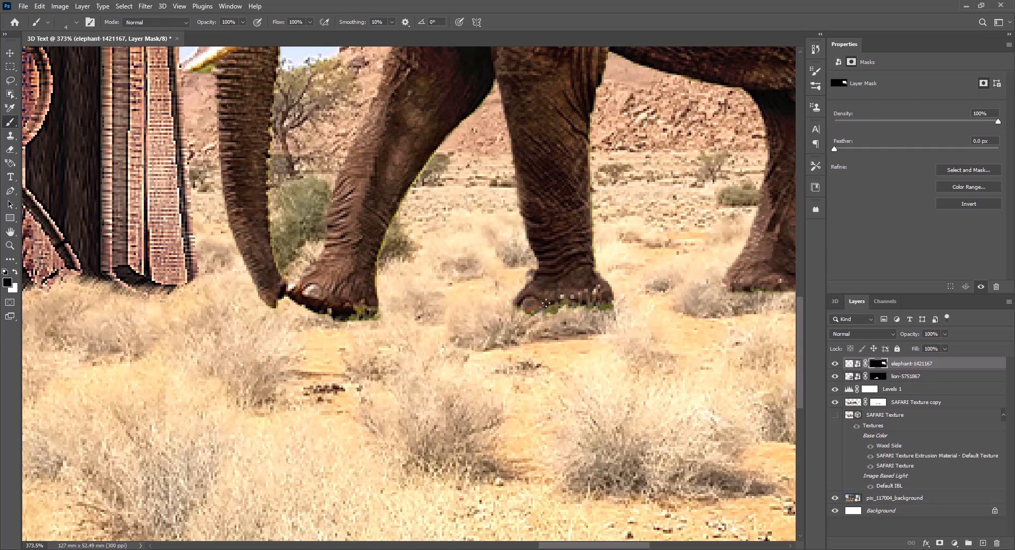
pyautogui.press('[')
pyautogui.press('[')
pyautogui.press('[')
pyautogui.press('[')
pyautogui.moveTo(563, 309)
pyautogui.mouseDown()
pyautogui.moveTo(548, 310)
pyautogui.moveTo(586, 297)
pyautogui.moveTo(612, 305)
pyautogui.moveTo(604, 303)
pyautogui.mouseUp()
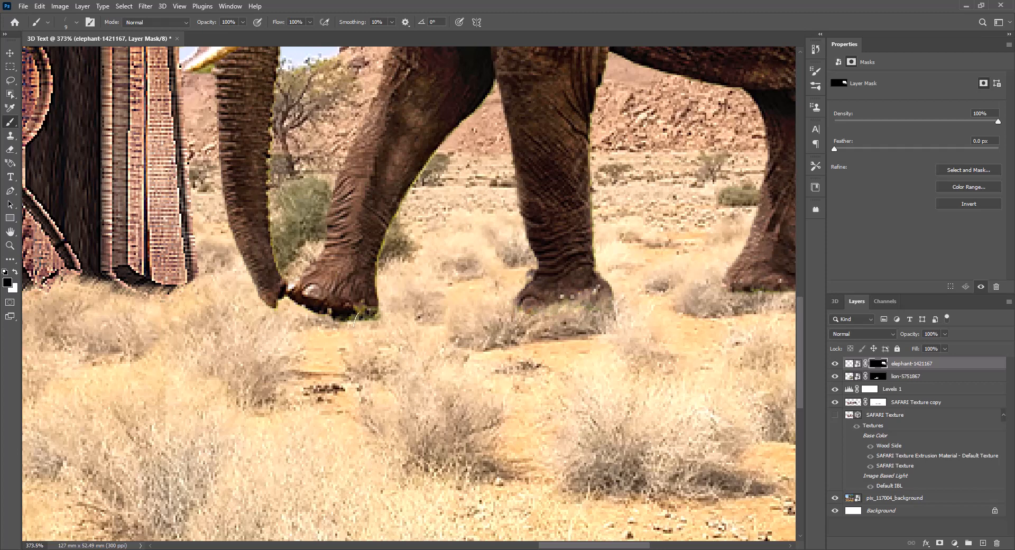
# Paint with the grass brush on the elephant mask along the leading front foot and both hind feet to hide the green grass.
pyautogui.moveTo(355, 317)
pyautogui.mouseDown()
pyautogui.moveTo(345, 315)
pyautogui.moveTo(374, 310)
pyautogui.moveTo(338, 317)
pyautogui.moveTo(378, 319)
pyautogui.mouseUp()
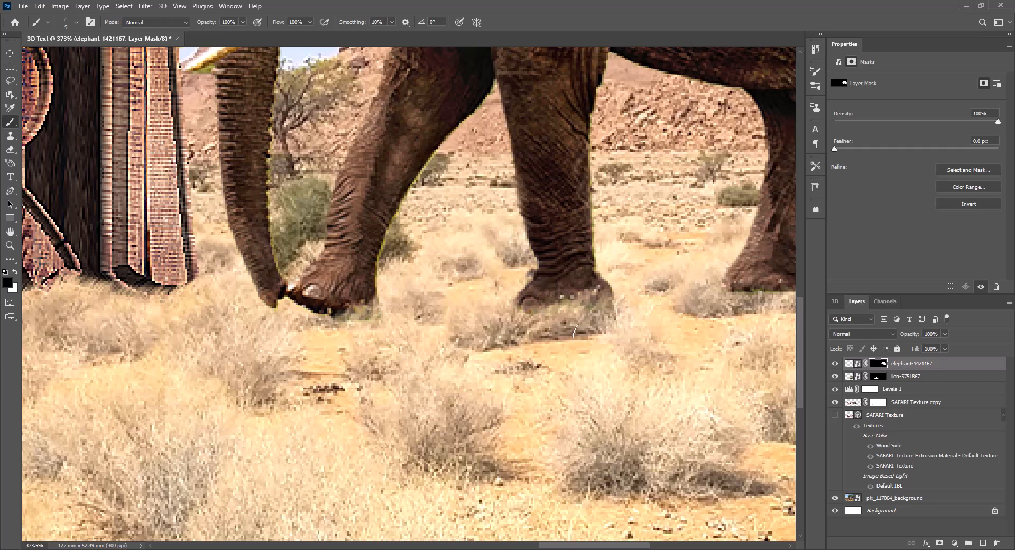
pyautogui.moveTo(737, 292); pyautogui.dragTo(366, 334)
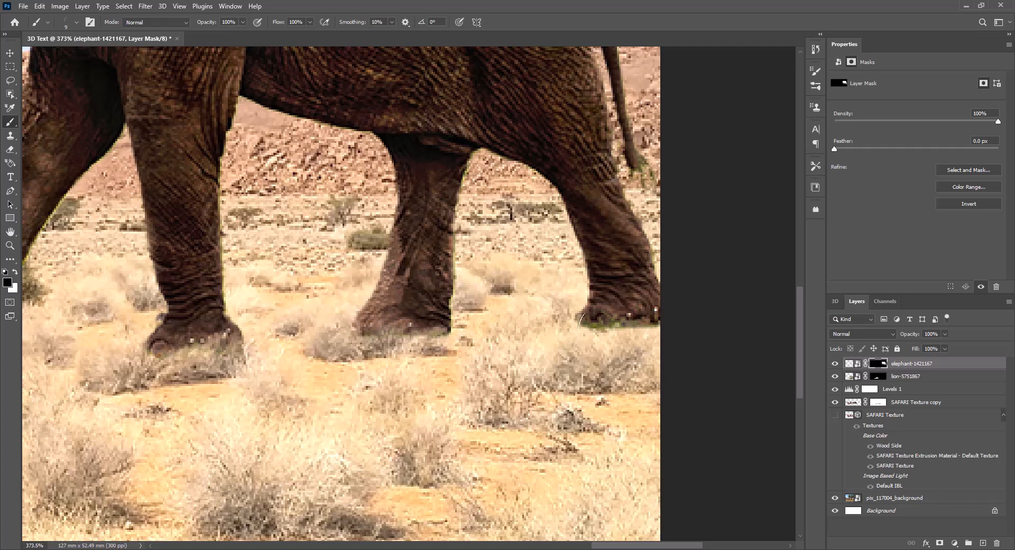
pyautogui.moveTo(582, 320)
pyautogui.mouseDown()
pyautogui.moveTo(607, 339)
pyautogui.moveTo(589, 320)
pyautogui.moveTo(629, 325)
pyautogui.moveTo(656, 312)
pyautogui.moveTo(639, 328)
pyautogui.moveTo(577, 311)
pyautogui.moveTo(645, 323)
pyautogui.moveTo(600, 314)
pyautogui.moveTo(588, 340)
pyautogui.mouseUp()
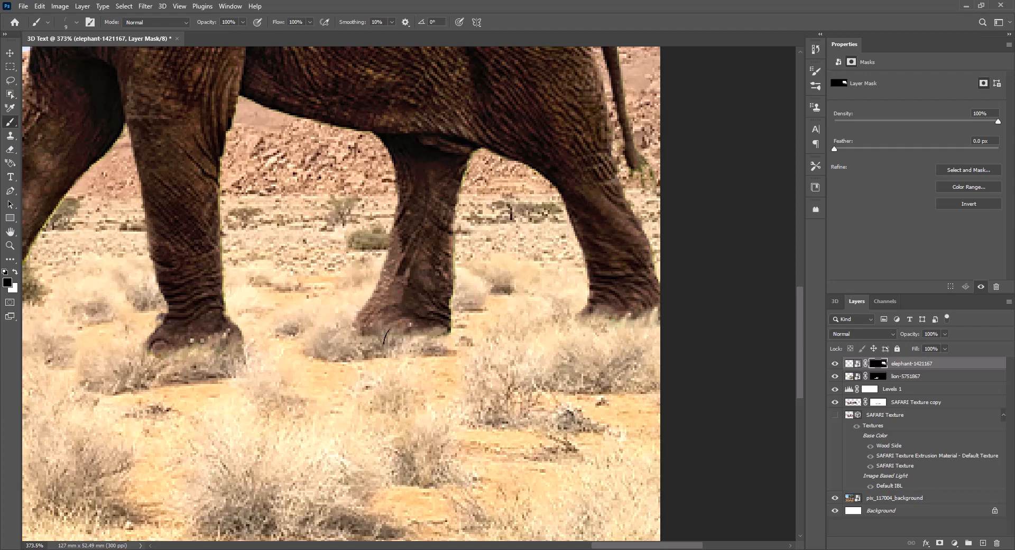
pyautogui.moveTo(376, 331)
pyautogui.mouseDown()
pyautogui.moveTo(358, 326)
pyautogui.moveTo(372, 330)
pyautogui.mouseUp()
# Add a Hue/Saturation adjustment layer above the elephant and clip it to the elephant layer.
pyautogui.scroll(-10, 386, 345)
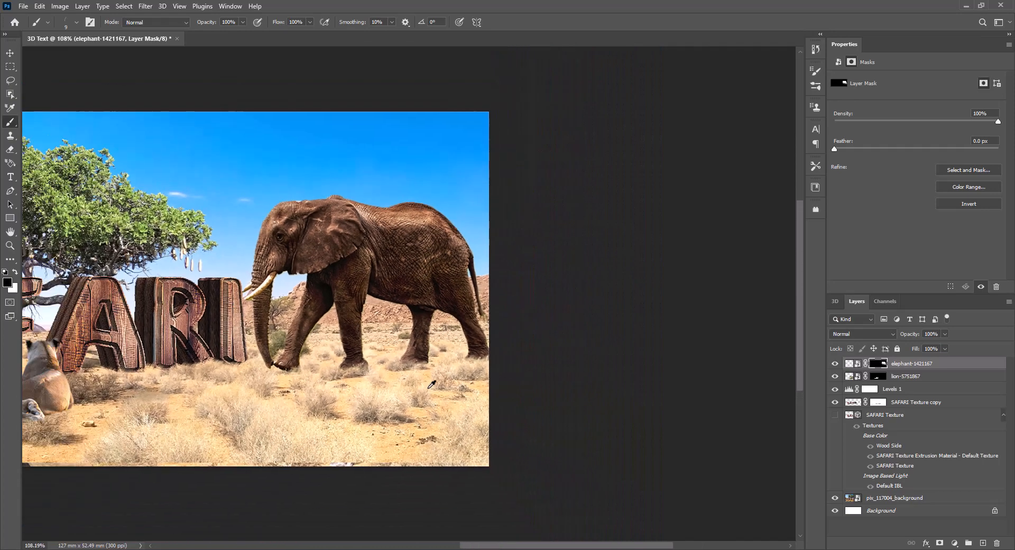
pyautogui.moveTo(306, 383); pyautogui.dragTo(550, 391)
pyautogui.scroll(3, 517, 390)
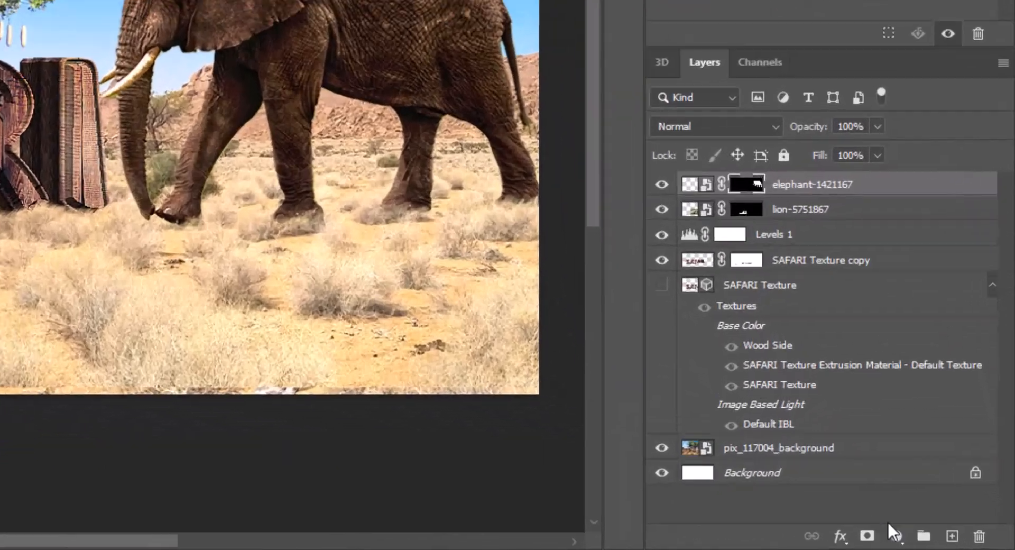
pyautogui.click(953, 543)
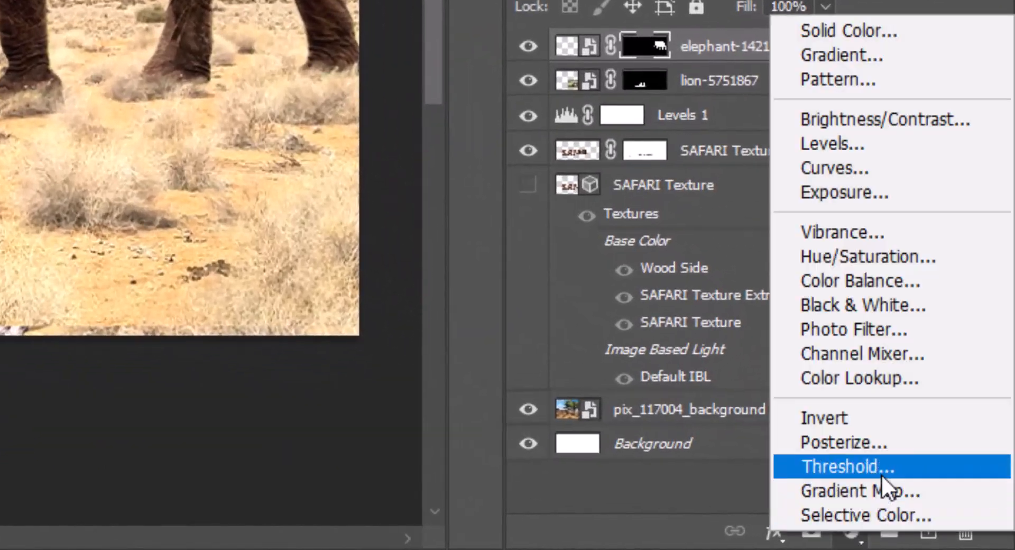
pyautogui.click(920, 252)
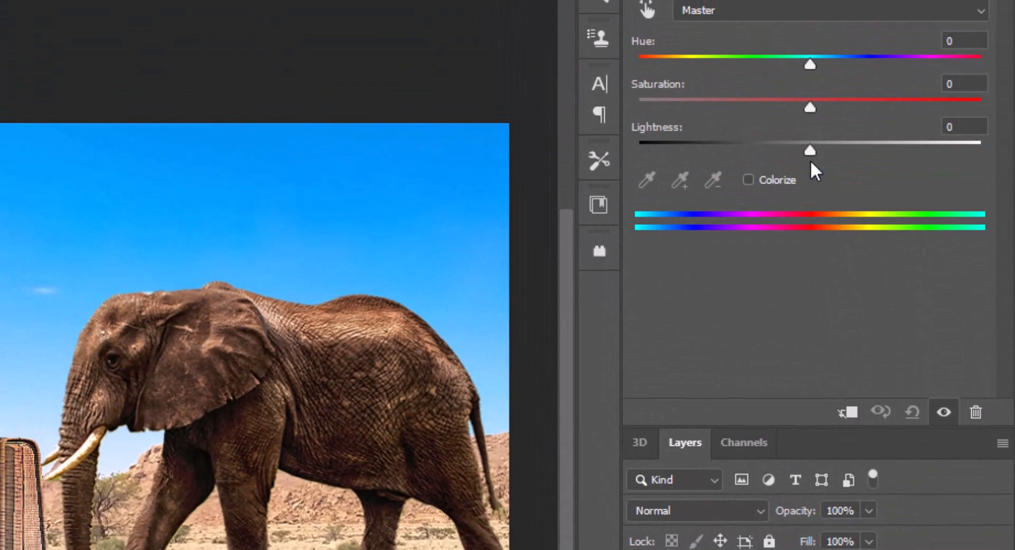
pyautogui.moveTo(808, 110); pyautogui.dragTo(802, 109)
pyautogui.click(847, 412)
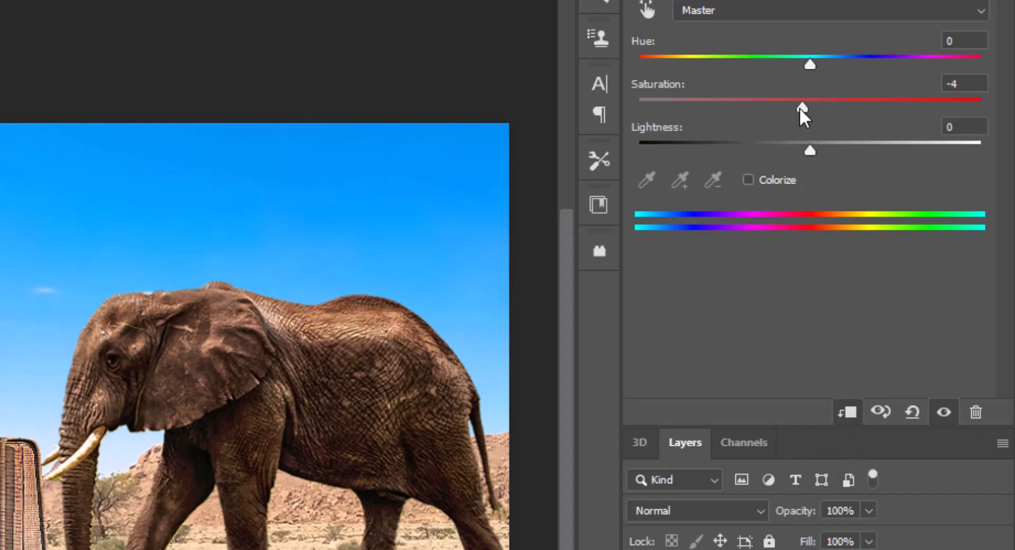
# Set the elephant's Hue/Saturation adjustment to hue +1, saturation -37 and lightness +2.
pyautogui.moveTo(799, 107); pyautogui.dragTo(789, 107)
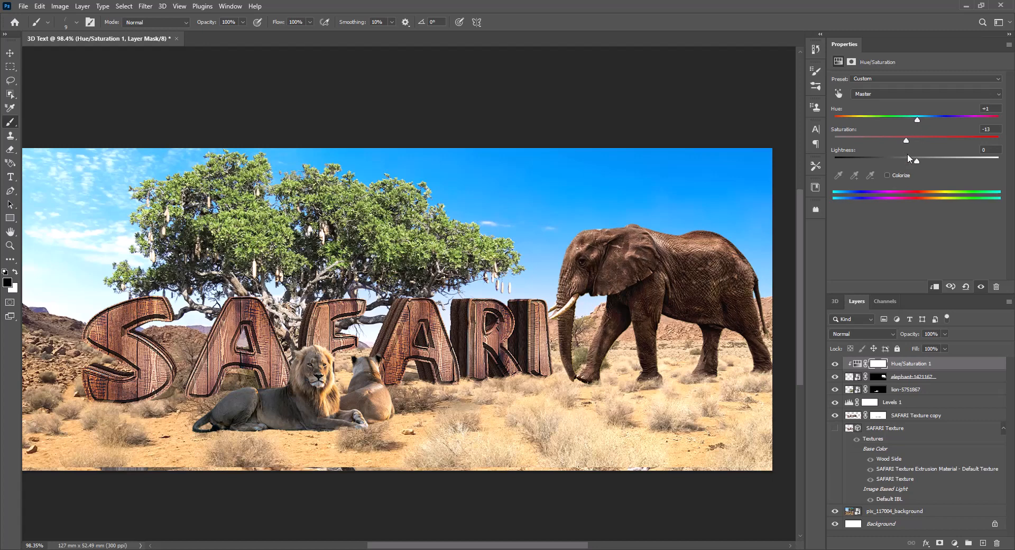
pyautogui.moveTo(905, 141); pyautogui.dragTo(900, 141)
pyautogui.moveTo(896, 144)
pyautogui.mouseDown()
pyautogui.moveTo(886, 142)
pyautogui.moveTo(887, 154)
pyautogui.mouseUp()
pyautogui.moveTo(918, 165); pyautogui.dragTo(921, 164)
pyautogui.moveTo(918, 165); pyautogui.dragTo(919, 165)
# Place the ostrich-341989 image as an embedded smart object and commit the placement.
pyautogui.click(23, 6)
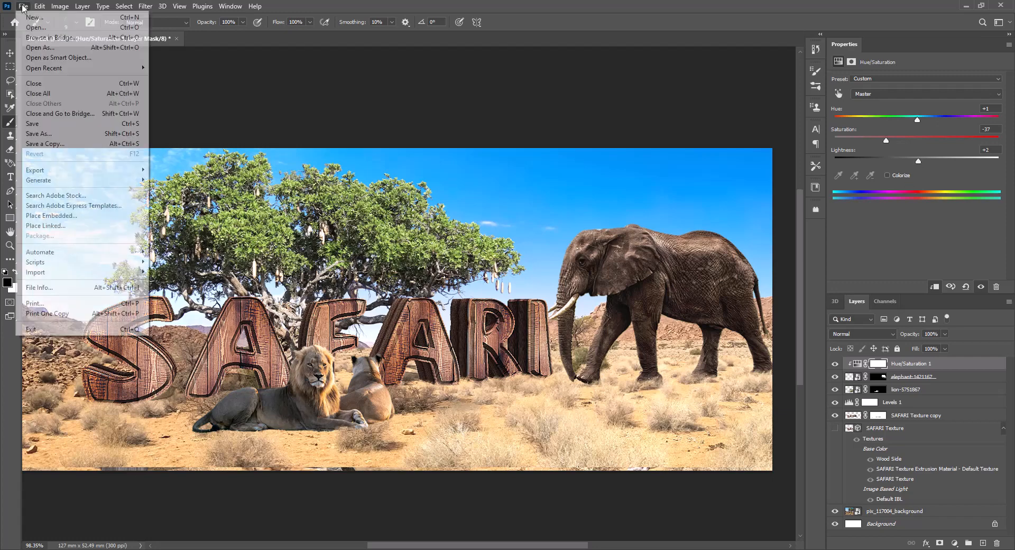
pyautogui.click(64, 215)
pyautogui.doubleClick(123, 169)
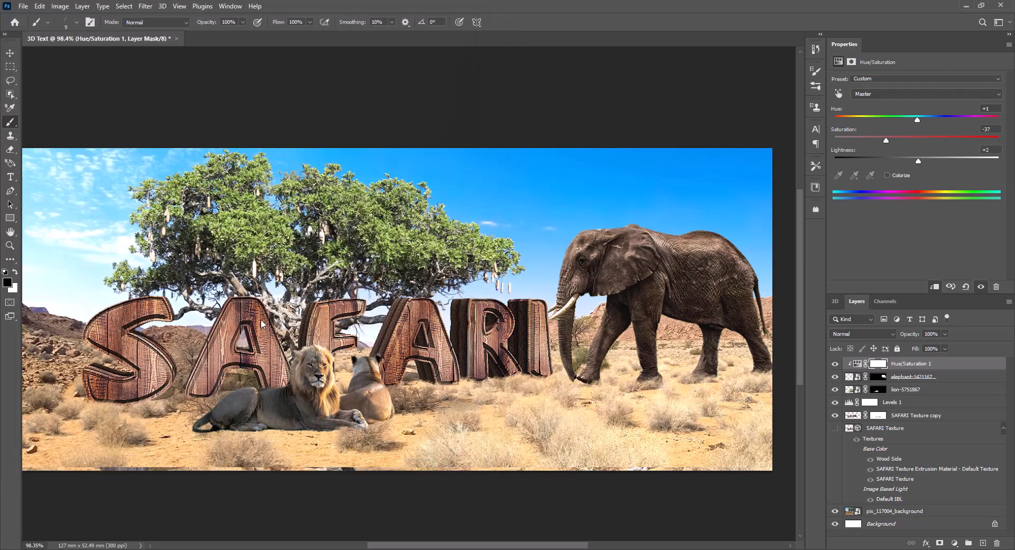
pyautogui.press('Return')
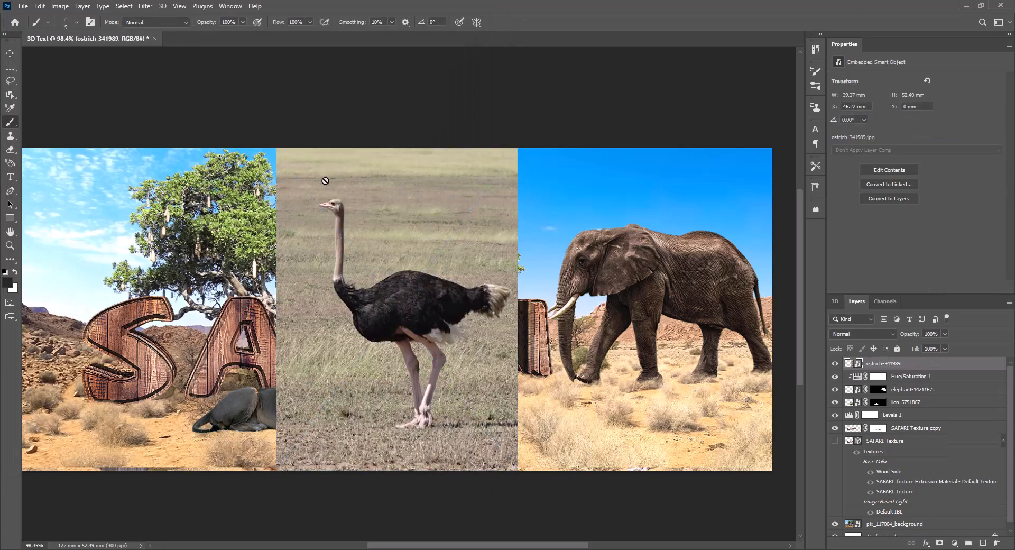
# Select the ostrich as the subject of its layer.
pyautogui.click(123, 7)
pyautogui.click(154, 131)
pyautogui.scroll(10, 440, 313)
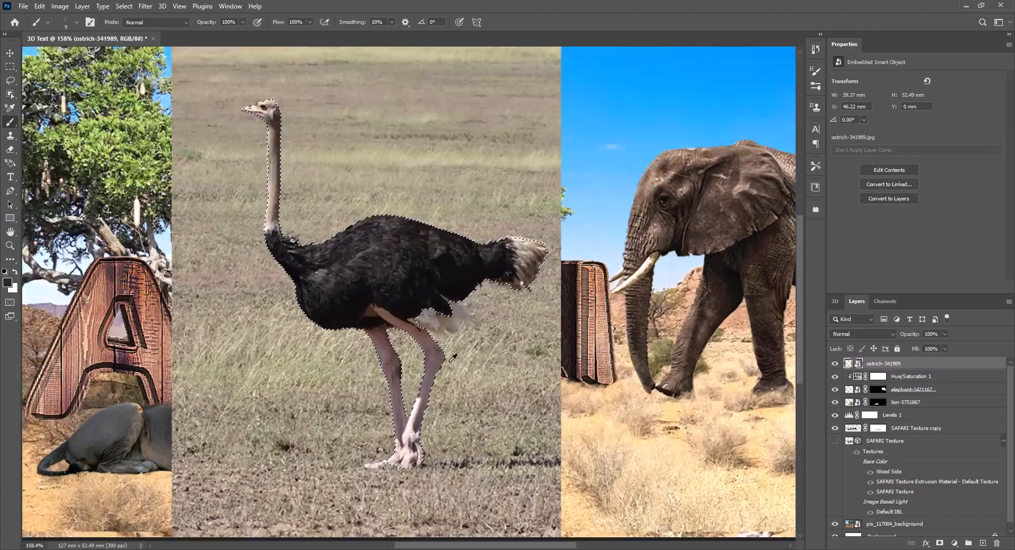
# Extend the ostrich selection with the Lasso tool to include the pale feathers hanging under the tail and beside the legs.
pyautogui.scroll(-2, 440, 313)
pyautogui.press('l')
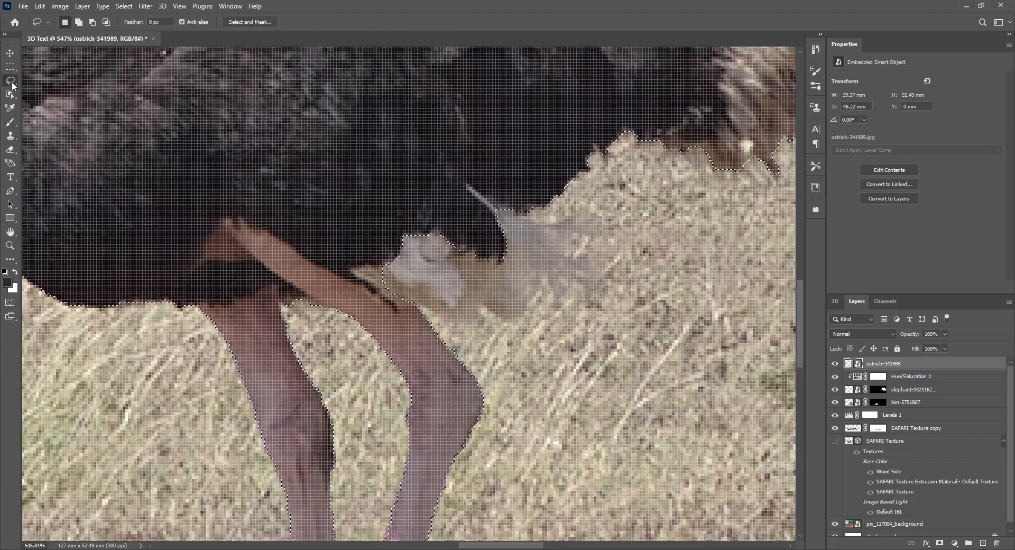
pyautogui.moveTo(423, 308)
pyautogui.mouseDown()
pyautogui.moveTo(453, 321)
pyautogui.moveTo(523, 310)
pyautogui.moveTo(521, 268)
pyautogui.moveTo(592, 279)
pyautogui.moveTo(554, 228)
pyautogui.moveTo(592, 227)
pyautogui.moveTo(577, 206)
pyautogui.moveTo(529, 221)
pyautogui.moveTo(461, 183)
pyautogui.moveTo(352, 221)
pyautogui.moveTo(367, 269)
pyautogui.moveTo(415, 317)
pyautogui.mouseUp()
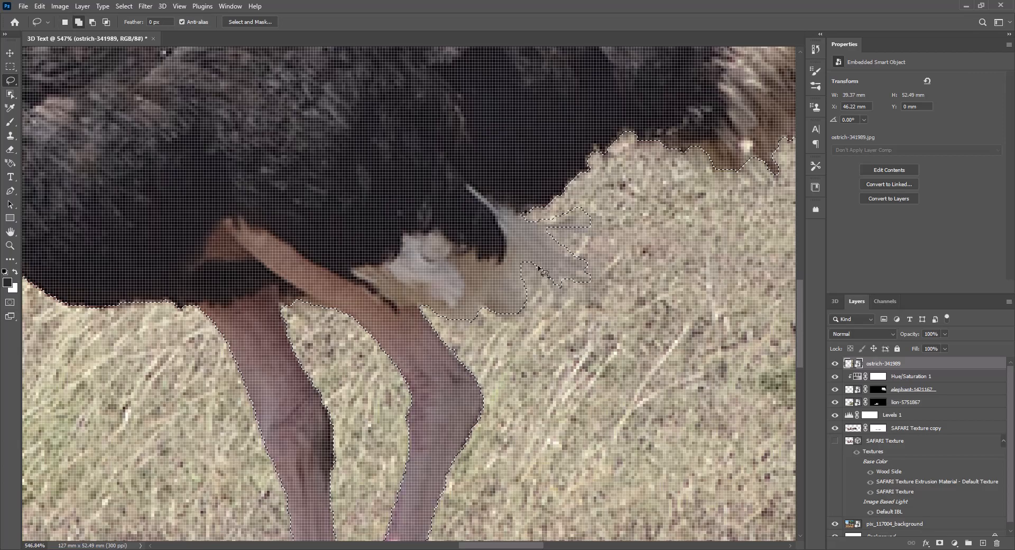
pyautogui.moveTo(539, 271)
pyautogui.mouseDown()
pyautogui.moveTo(491, 271)
pyautogui.moveTo(539, 259)
pyautogui.mouseUp()
pyautogui.moveTo(649, 132); pyautogui.dragTo(437, 278)
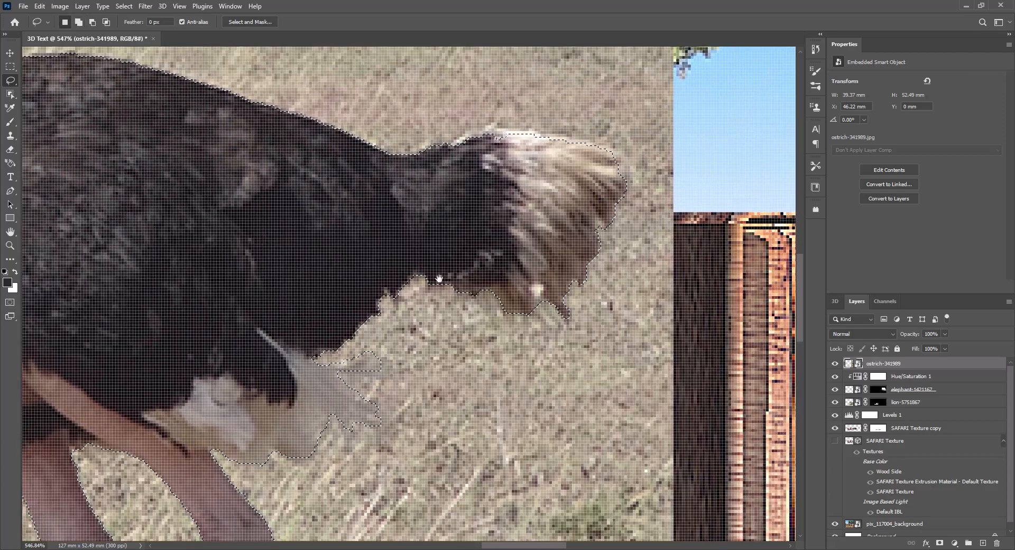
pyautogui.moveTo(55, 274); pyautogui.dragTo(793, 359)
pyautogui.moveTo(460, 149); pyautogui.dragTo(420, 368)
pyautogui.moveTo(424, 86); pyautogui.dragTo(386, 185)
# Mask the ostrich layer to its selection so its grassy background is hidden.
pyautogui.scroll(-8, 402, 306)
pyautogui.click(939, 543)
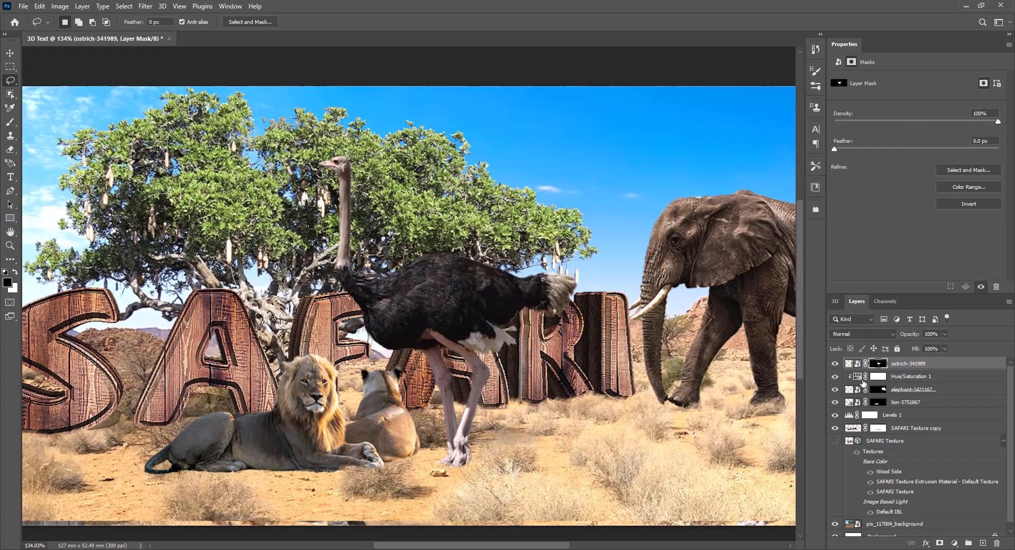
pyautogui.click(835, 390)
pyautogui.click(836, 389)
pyautogui.scroll(-5, 457, 338)
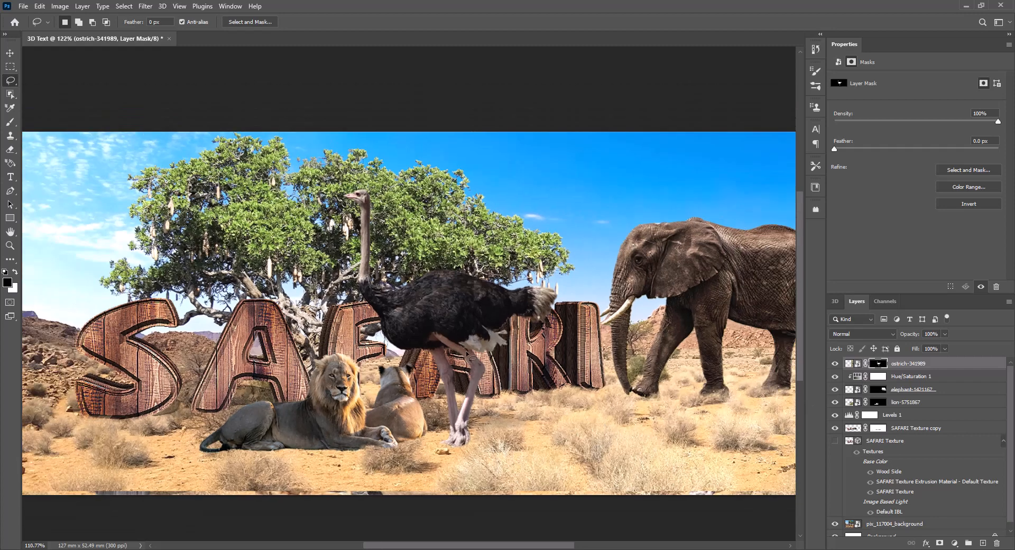
# Move the ostrich in front of the elephant and scale it proportionally to about 58.6%.
pyautogui.press('v')
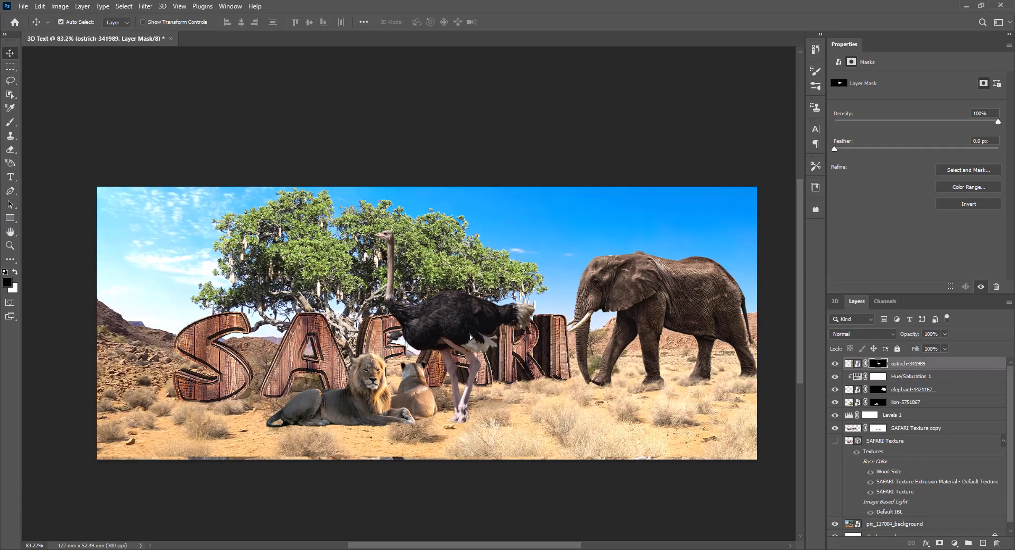
pyautogui.moveTo(459, 333); pyautogui.dragTo(646, 360)
pyautogui.hotkey('ctrl', 't')
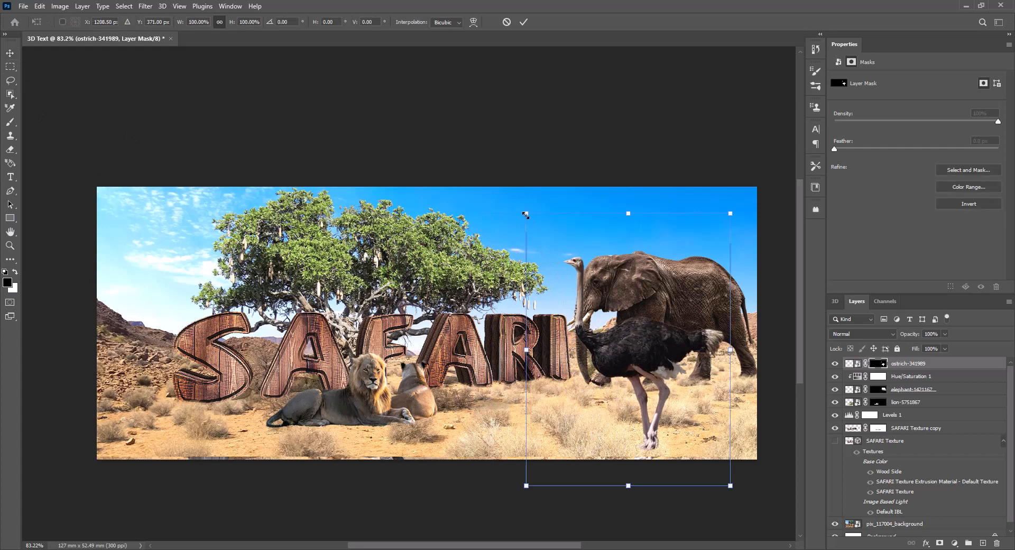
pyautogui.moveTo(526, 215); pyautogui.dragTo(575, 278)
pyautogui.moveTo(655, 386); pyautogui.dragTo(653, 367)
pyautogui.moveTo(571, 258); pyautogui.dragTo(601, 297)
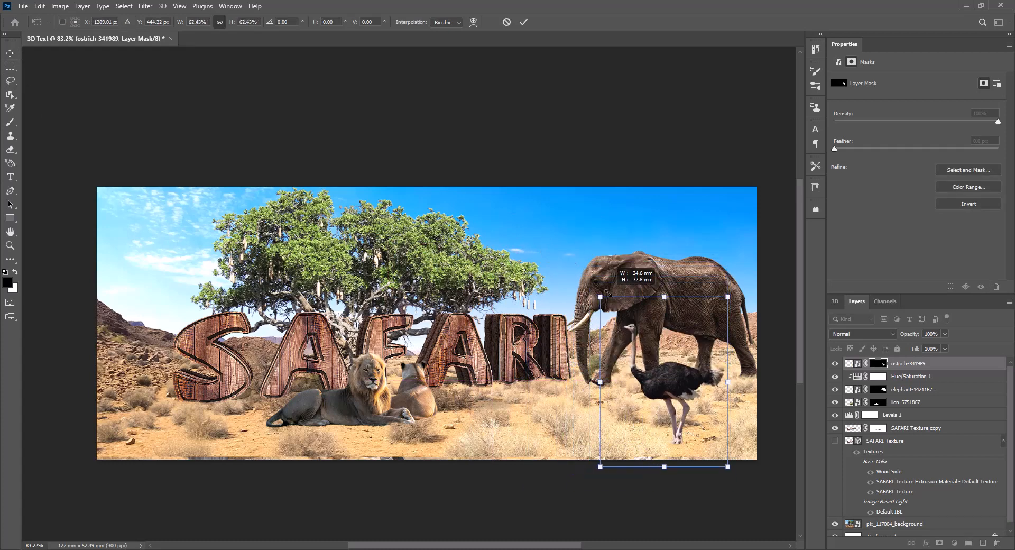
pyautogui.moveTo(663, 381); pyautogui.dragTo(626, 371)
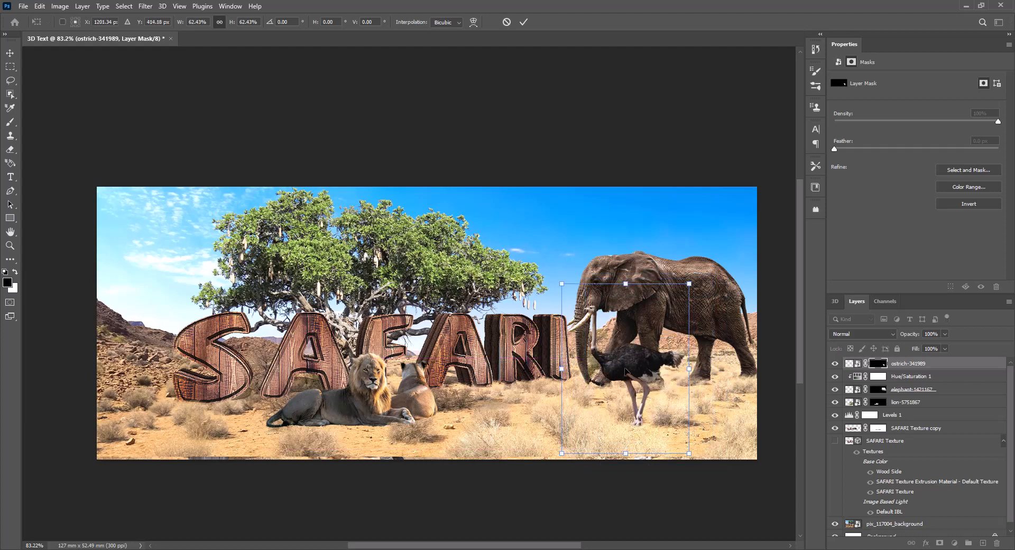
pyautogui.moveTo(566, 288); pyautogui.dragTo(574, 299)
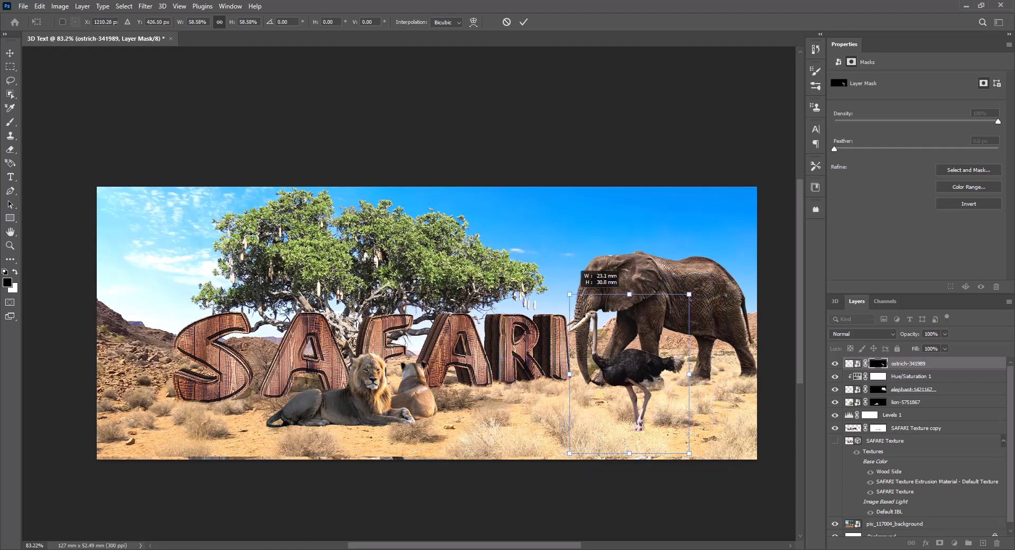
# Position the ostrich beneath the elephant's head, commit the transform, and brush its layer mask to blend the feet into the dry grass.
pyautogui.moveTo(637, 380); pyautogui.dragTo(583, 353)
pyautogui.scroll(8, 636, 379)
pyautogui.hotkey('alt', 'space')
pyautogui.press('Escape')
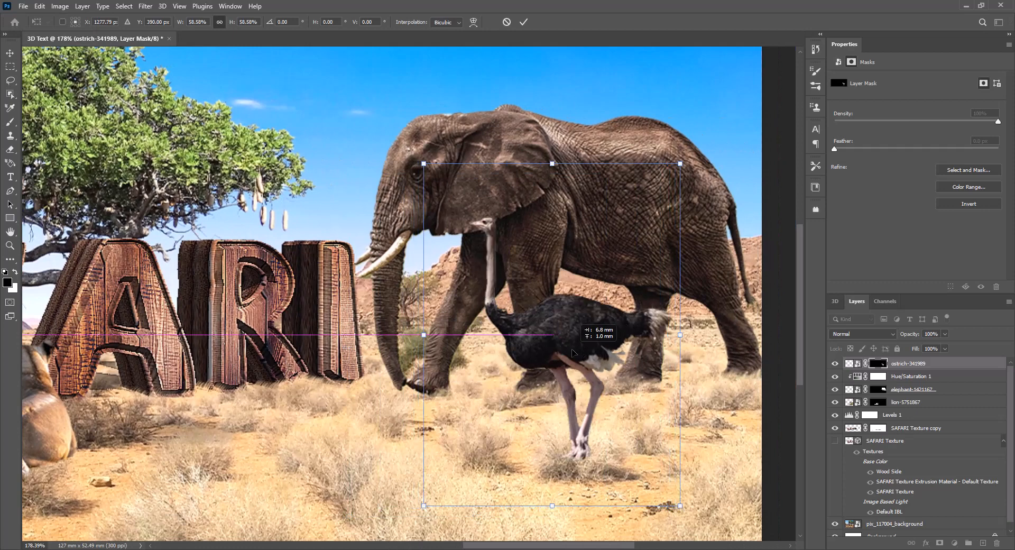
pyautogui.press('Return')
pyautogui.click(10, 122)
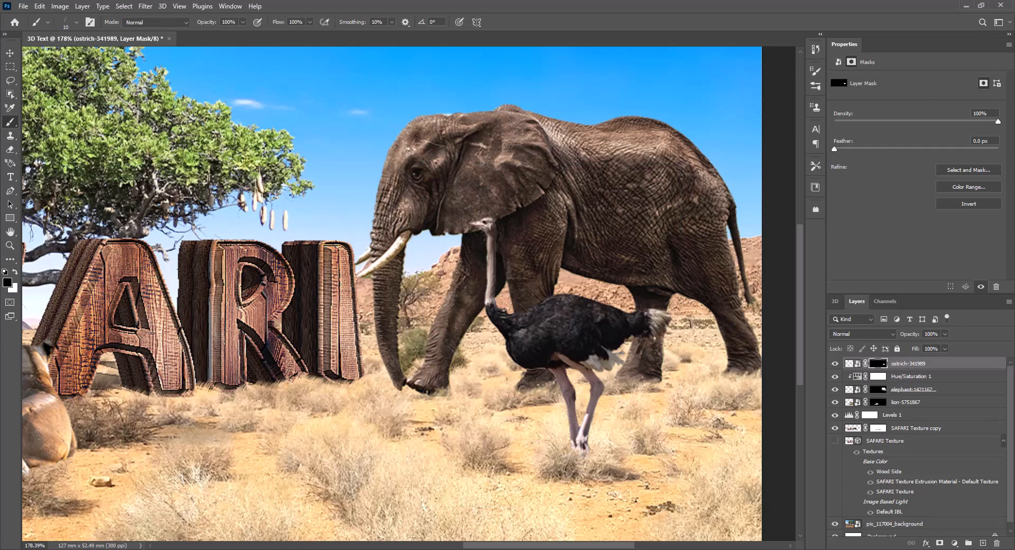
pyautogui.moveTo(540, 425); pyautogui.dragTo(521, 437)
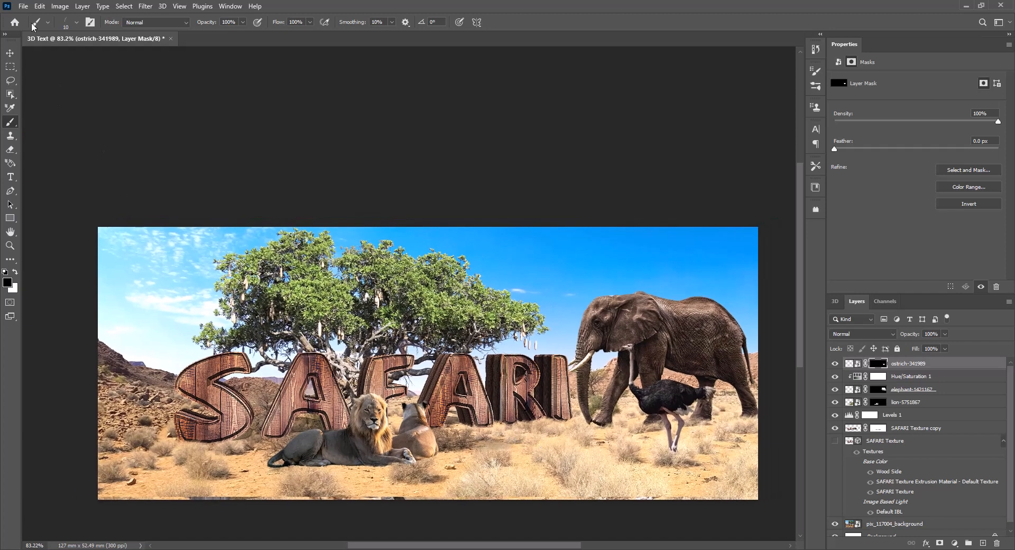
# Place the giraffe-805096 image as an embedded smart object and commit the placement.
pyautogui.click(23, 6)
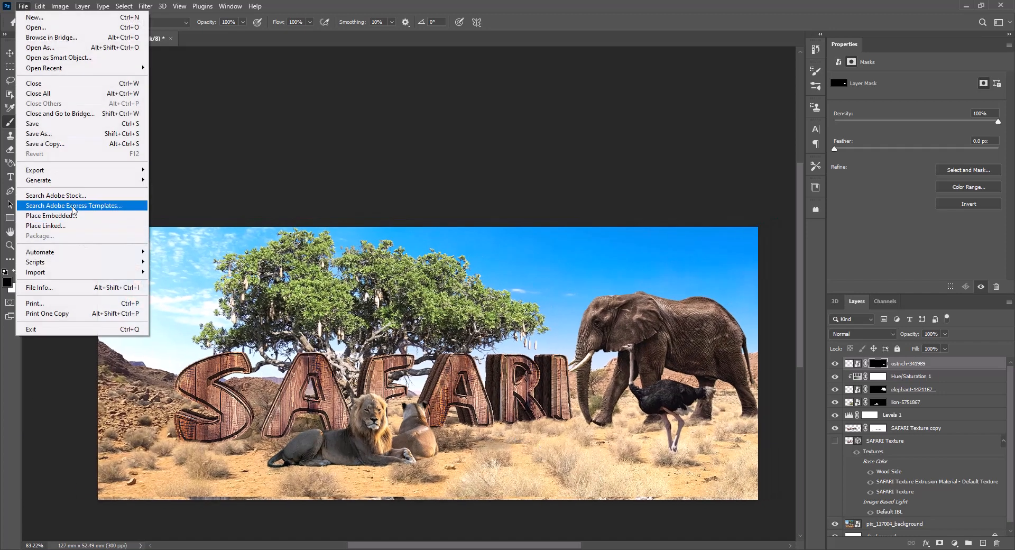
pyautogui.click(53, 216)
pyautogui.click(407, 105)
pyautogui.doubleClick(407, 105)
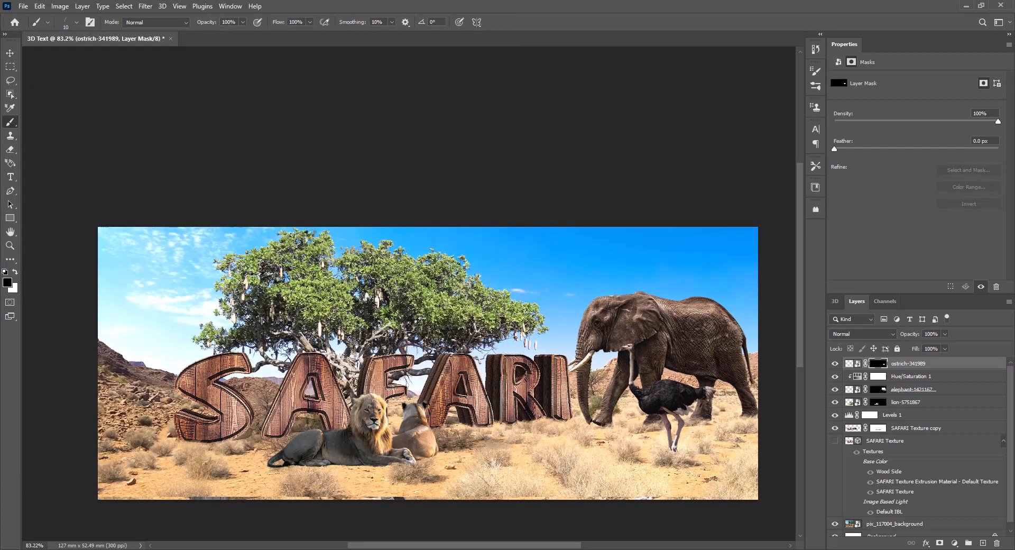
pyautogui.press('Return')
# Select the giraffe as the subject of its layer and switch to the Lasso tool at its lower legs.
pyautogui.click(125, 6)
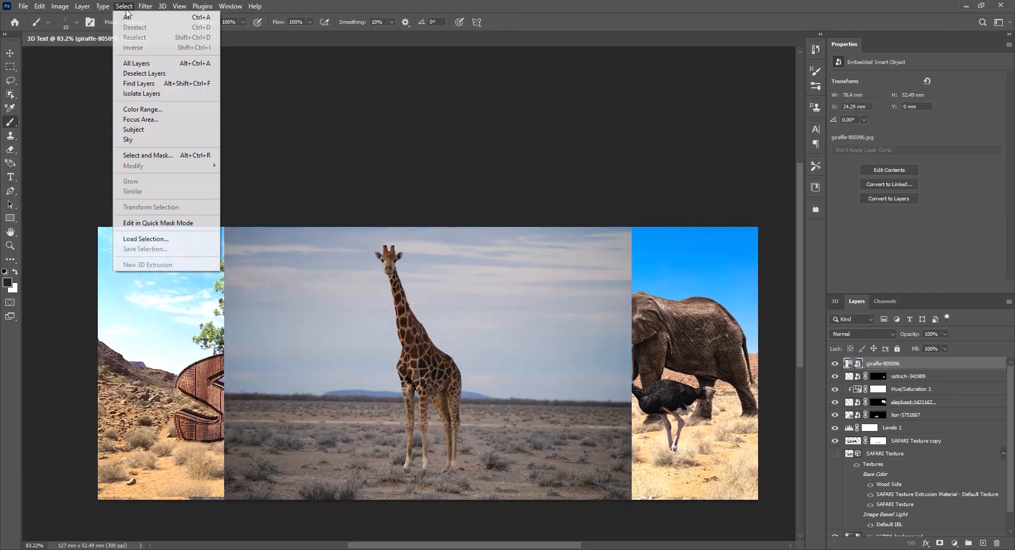
pyautogui.click(146, 129)
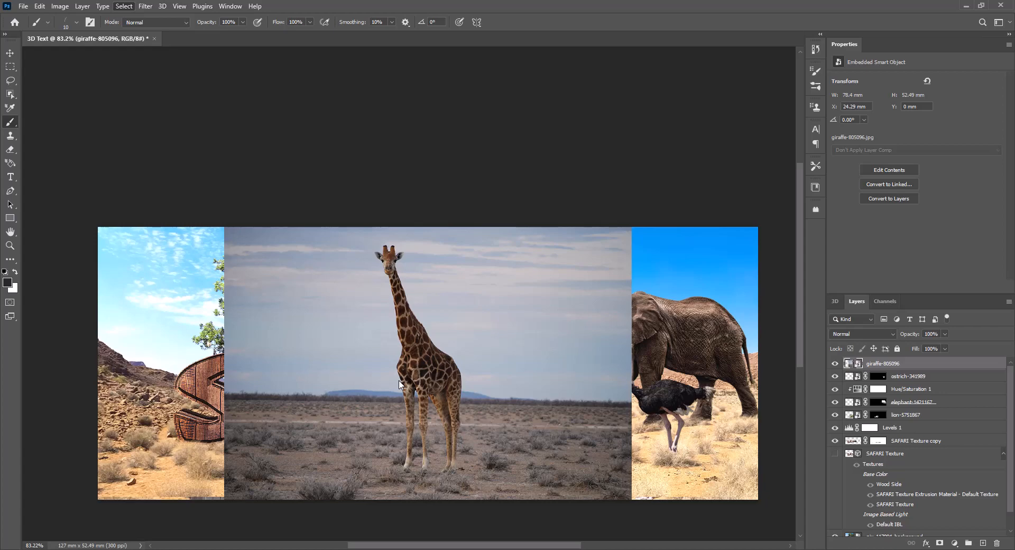
pyautogui.scroll(5, 435, 437)
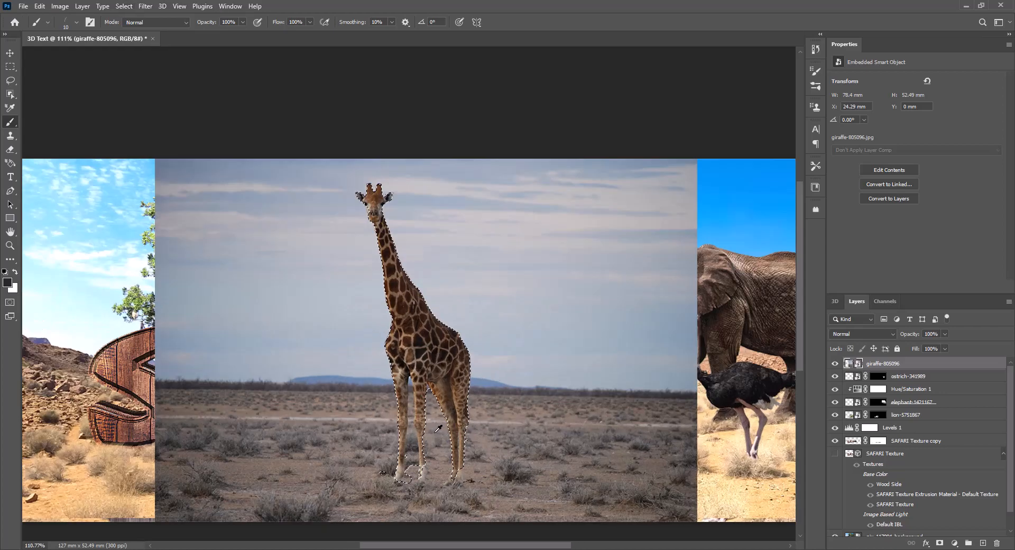
pyautogui.scroll(2, 418, 446)
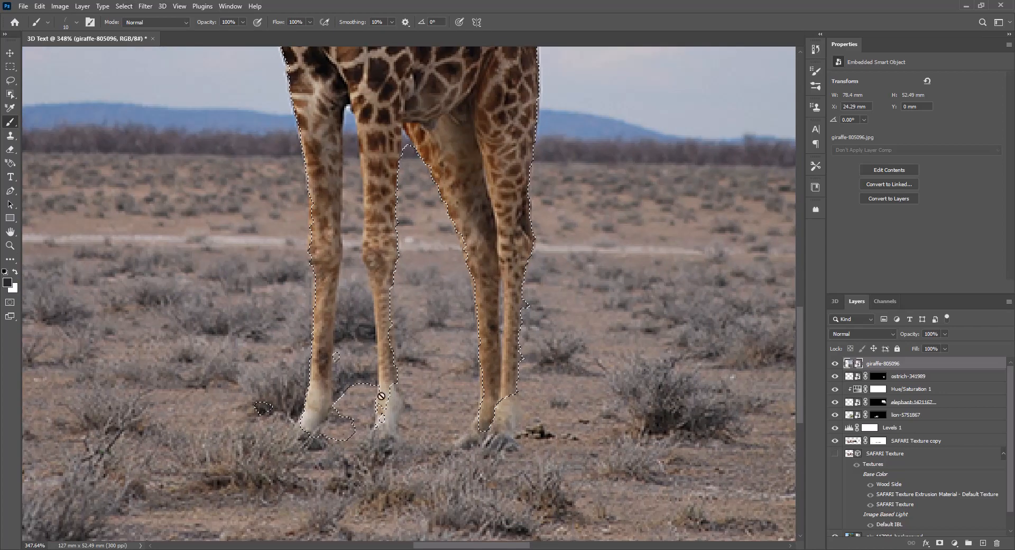
pyautogui.scroll(2, 343, 436)
pyautogui.scroll(3, 350, 440)
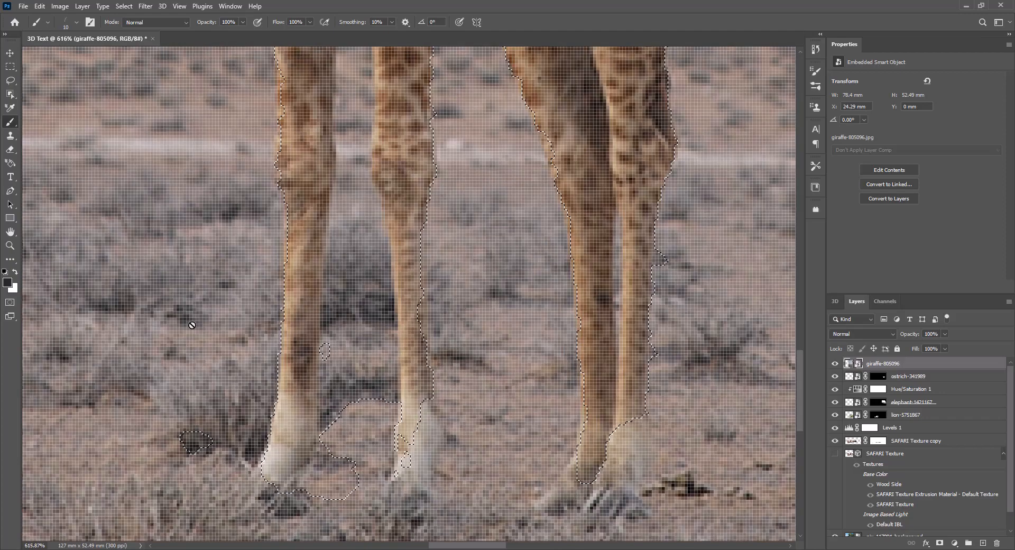
pyautogui.click(10, 80)
pyautogui.hotkey('ctrl', 'd')
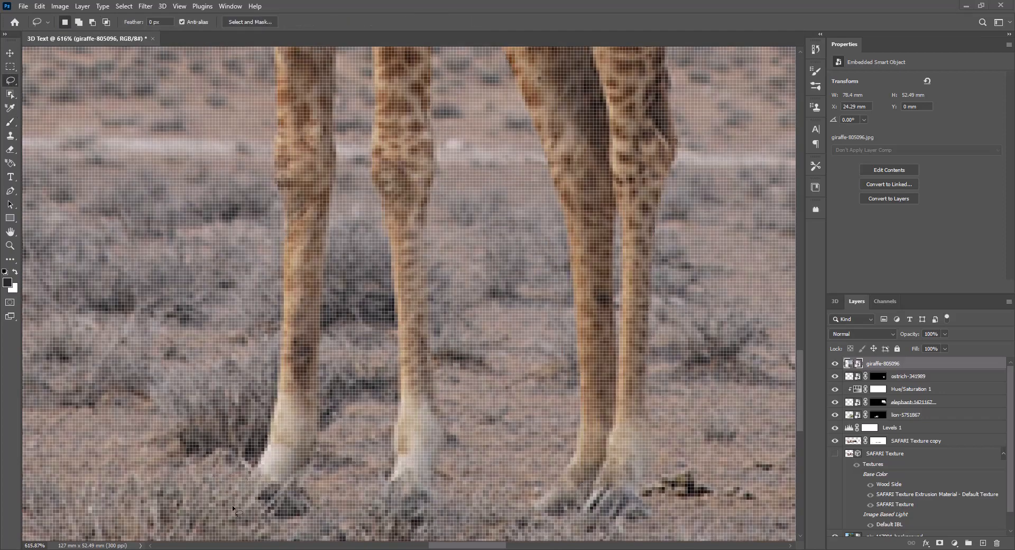
pyautogui.press('super')
pyautogui.click(380, 22)
pyautogui.hotkey('ctrl', 'z')
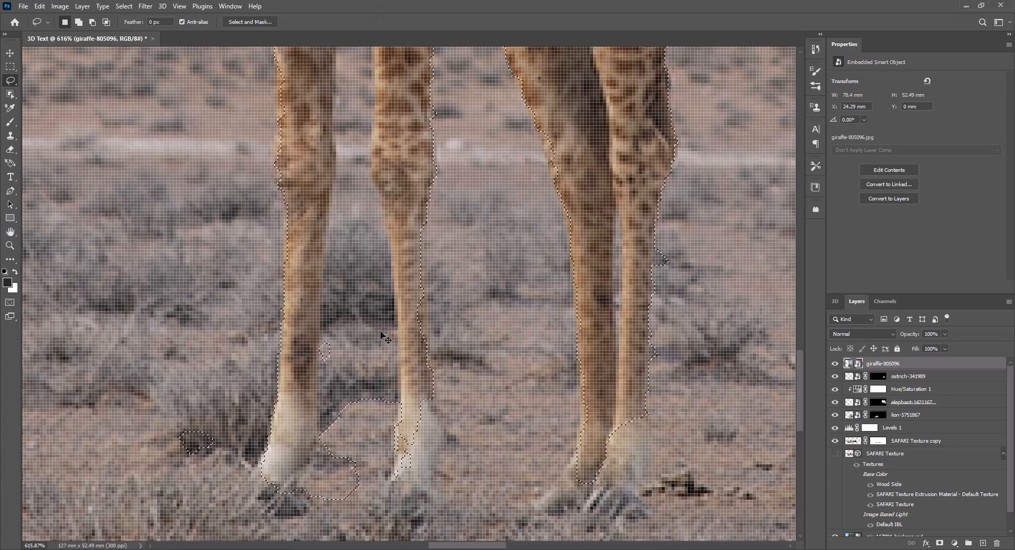
# Refine the giraffe selection around the front legs with the Lasso tool, adding both hooves and subtracting the stray ground patches.
pyautogui.moveTo(205, 479)
pyautogui.mouseDown()
pyautogui.moveTo(215, 404)
pyautogui.moveTo(198, 478)
pyautogui.mouseUp()
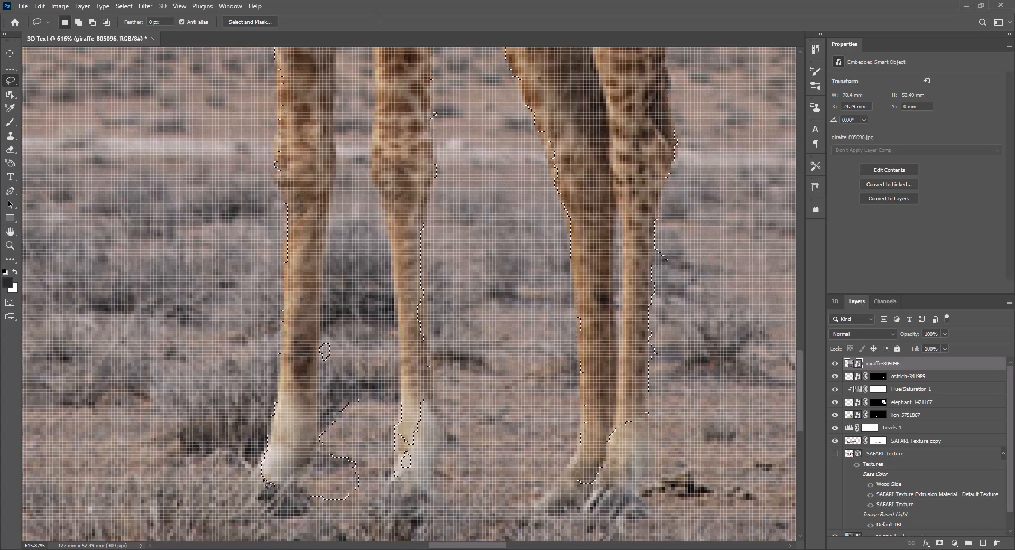
pyautogui.moveTo(264, 467)
pyautogui.mouseDown()
pyautogui.moveTo(281, 515)
pyautogui.moveTo(318, 511)
pyautogui.moveTo(305, 468)
pyautogui.mouseUp()
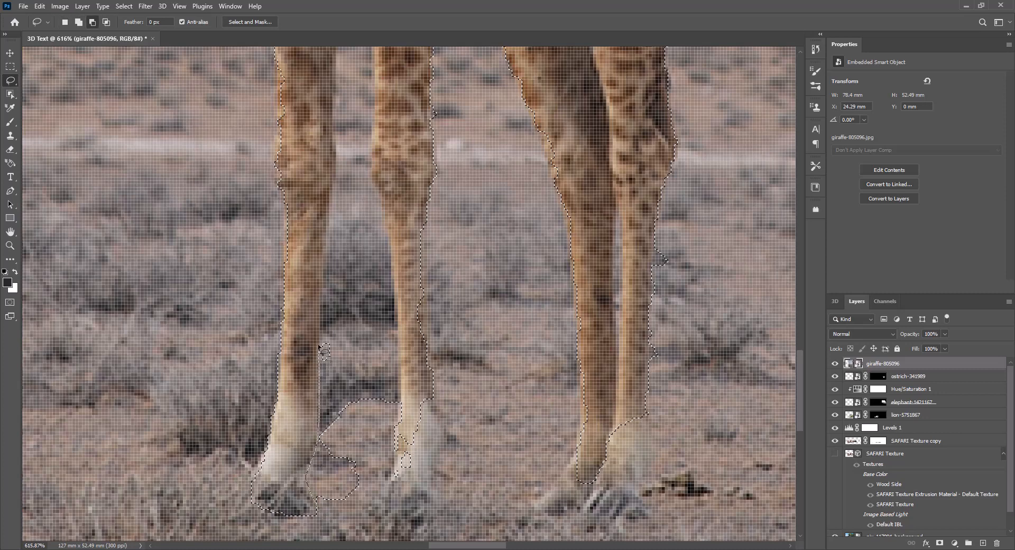
pyautogui.moveTo(326, 262)
pyautogui.mouseDown()
pyautogui.moveTo(349, 296)
pyautogui.moveTo(372, 485)
pyautogui.moveTo(323, 530)
pyautogui.mouseUp()
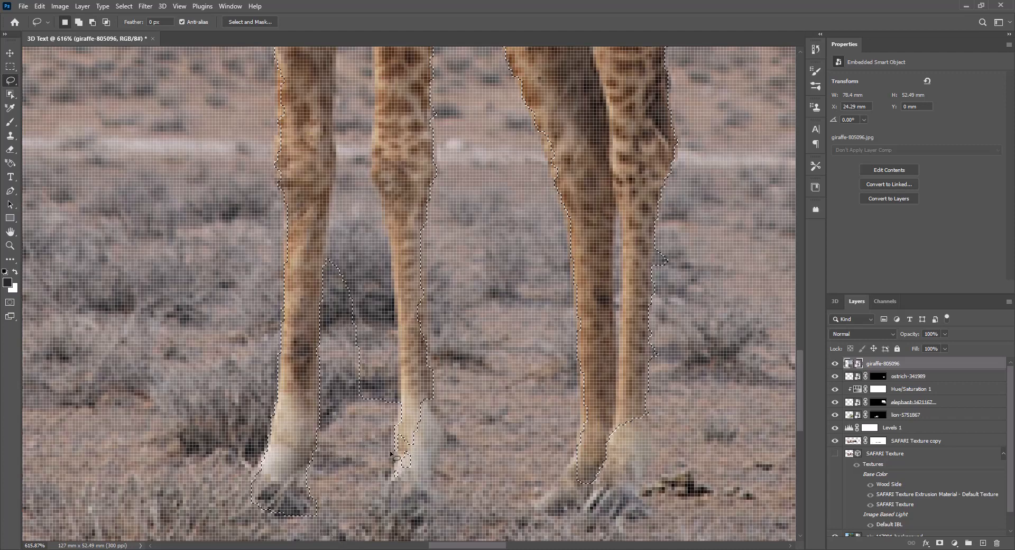
pyautogui.moveTo(398, 436)
pyautogui.mouseDown()
pyautogui.moveTo(375, 513)
pyautogui.moveTo(433, 517)
pyautogui.moveTo(439, 448)
pyautogui.mouseUp()
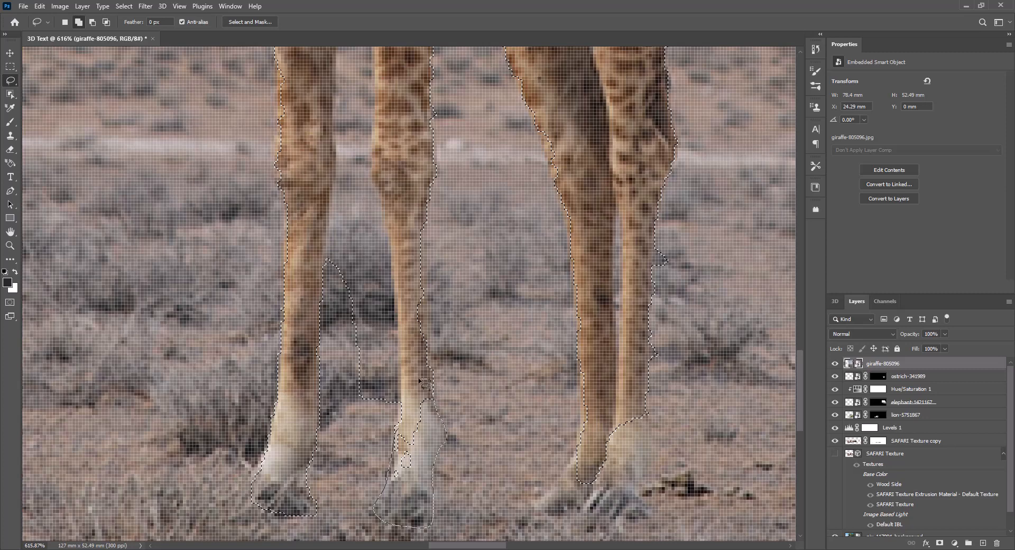
pyautogui.moveTo(420, 379)
pyautogui.mouseDown()
pyautogui.moveTo(417, 403)
pyautogui.moveTo(430, 390)
pyautogui.moveTo(417, 282)
pyautogui.moveTo(426, 205)
pyautogui.moveTo(425, 277)
pyautogui.mouseUp()
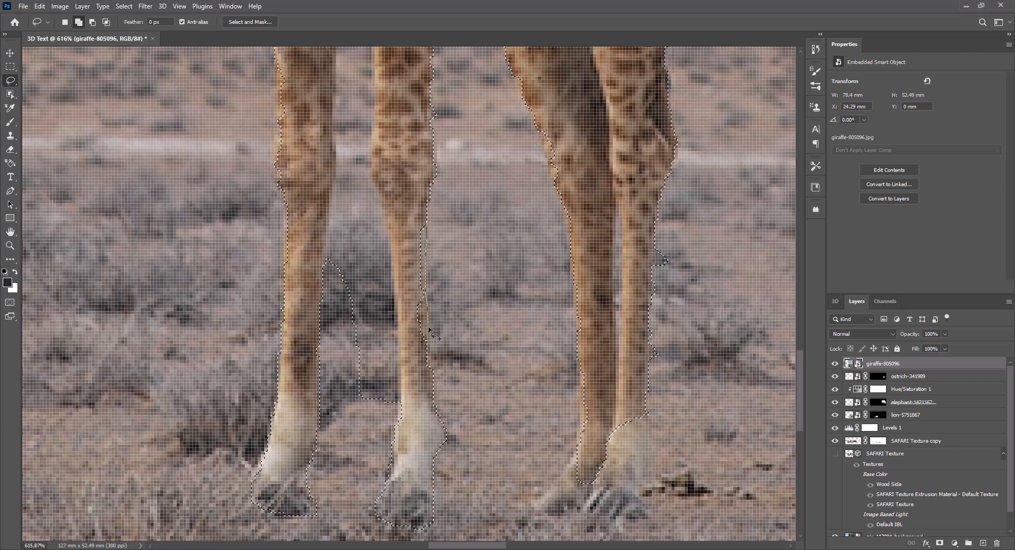
pyautogui.moveTo(431, 399); pyautogui.dragTo(431, 401)
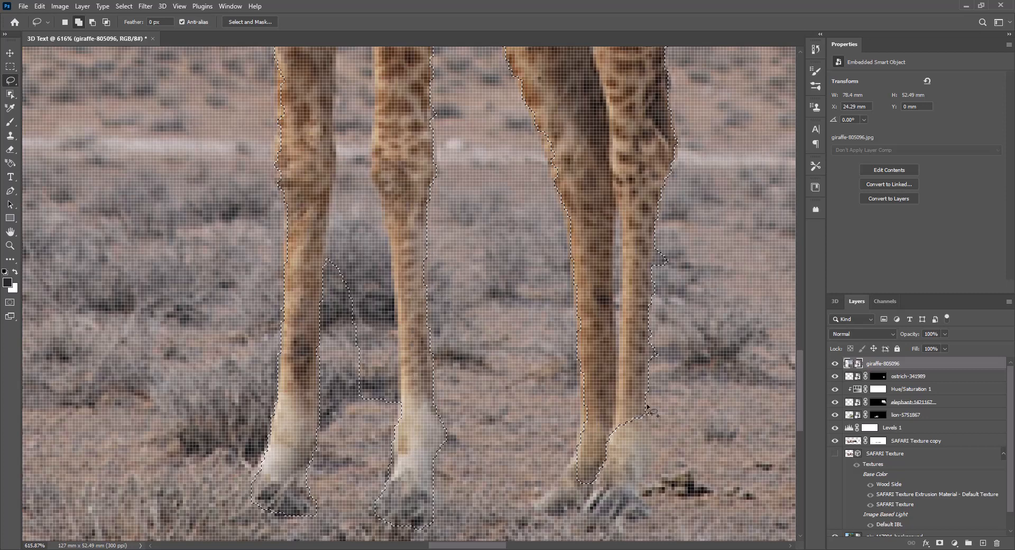
# Add the hind hooves to the giraffe selection and subtract the stray grass and the narrow gap between the hind legs.
pyautogui.moveTo(645, 413)
pyautogui.mouseDown()
pyautogui.moveTo(651, 447)
pyautogui.moveTo(640, 506)
pyautogui.moveTo(617, 515)
pyautogui.moveTo(525, 501)
pyautogui.moveTo(552, 488)
pyautogui.moveTo(579, 434)
pyautogui.moveTo(582, 320)
pyautogui.moveTo(637, 359)
pyautogui.mouseUp()
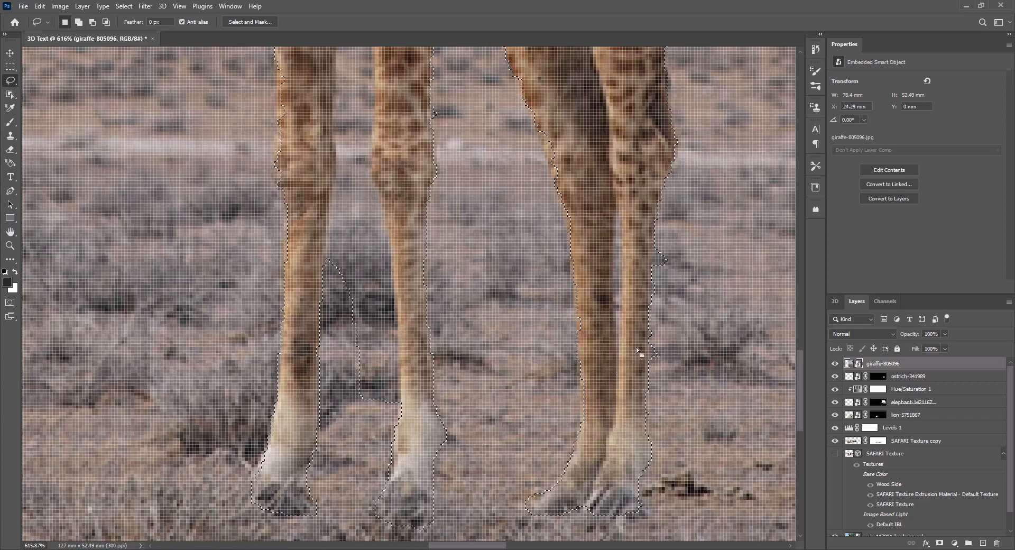
pyautogui.moveTo(654, 243)
pyautogui.mouseDown()
pyautogui.moveTo(655, 285)
pyautogui.moveTo(679, 256)
pyautogui.mouseUp()
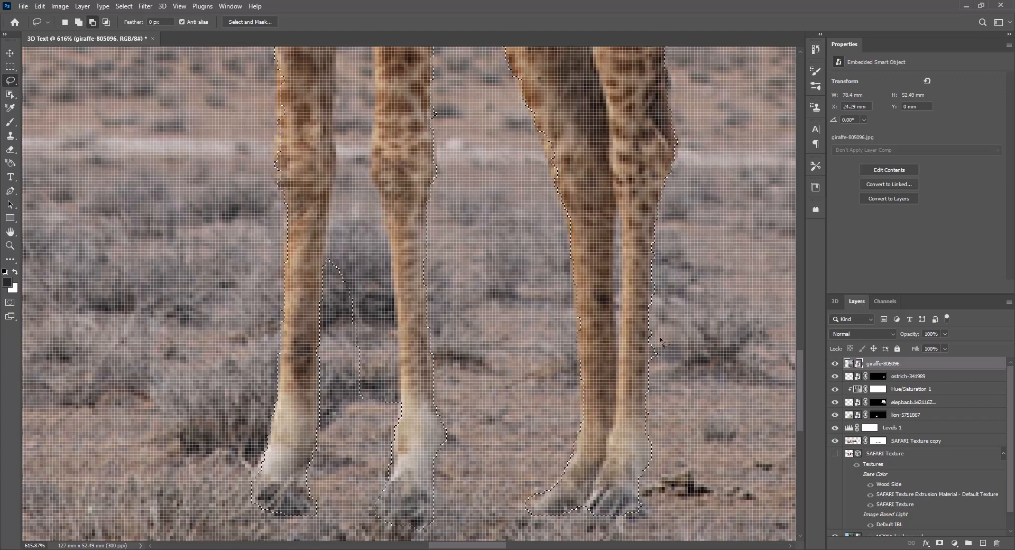
pyautogui.moveTo(665, 324); pyautogui.dragTo(663, 317)
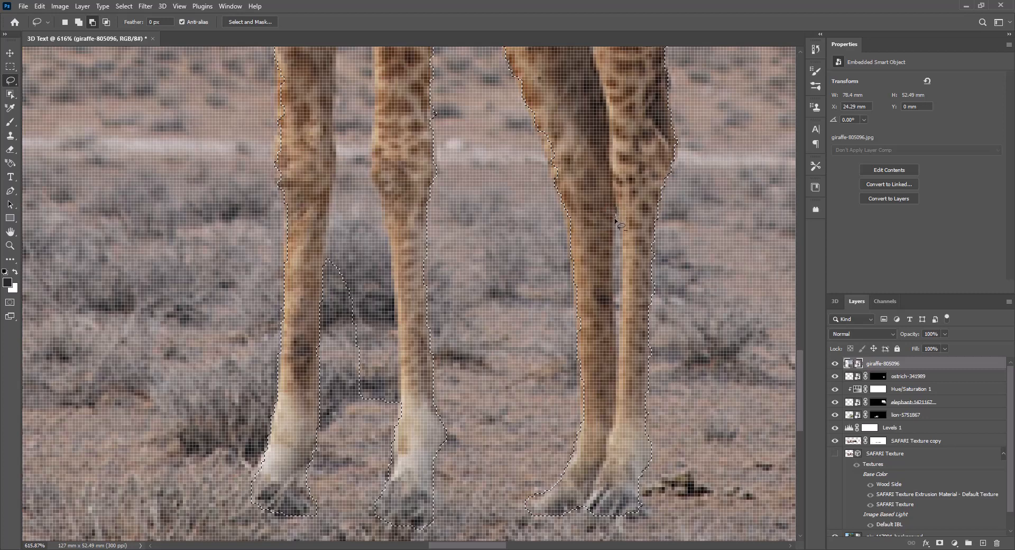
pyautogui.moveTo(614, 272)
pyautogui.mouseDown()
pyautogui.moveTo(619, 336)
pyautogui.moveTo(616, 217)
pyautogui.mouseUp()
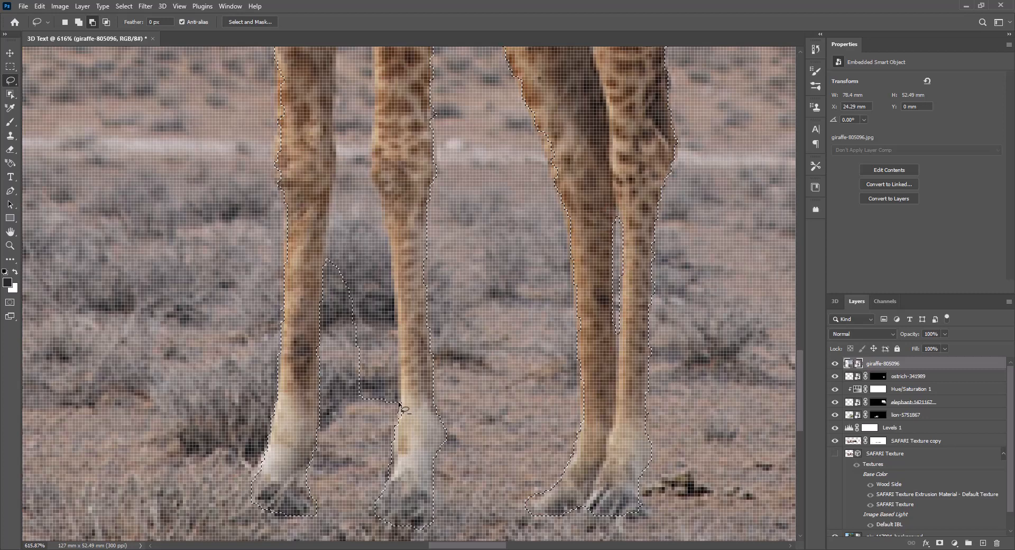
# Subtract the background between the giraffe's lower front legs from the selection with the Lasso tool, following the legs' inner edges.
pyautogui.moveTo(398, 349); pyautogui.dragTo(398, 313)
pyautogui.moveTo(393, 276); pyautogui.dragTo(391, 241)
pyautogui.moveTo(372, 173)
pyautogui.mouseDown()
pyautogui.moveTo(366, 111)
pyautogui.moveTo(333, 114)
pyautogui.moveTo(329, 216)
pyautogui.mouseUp()
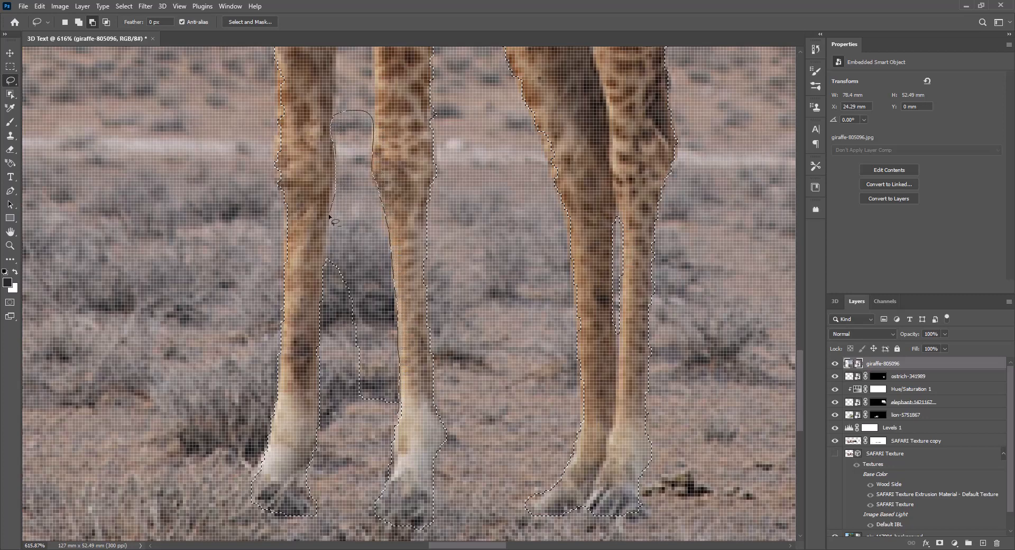
pyautogui.moveTo(332, 365)
pyautogui.mouseDown()
pyautogui.moveTo(388, 427)
pyautogui.moveTo(396, 418)
pyautogui.mouseUp()
# Subtract the remaining upper gap between the front legs and the small wedge under the belly from the giraffe selection.
pyautogui.moveTo(407, 170); pyautogui.dragTo(387, 441)
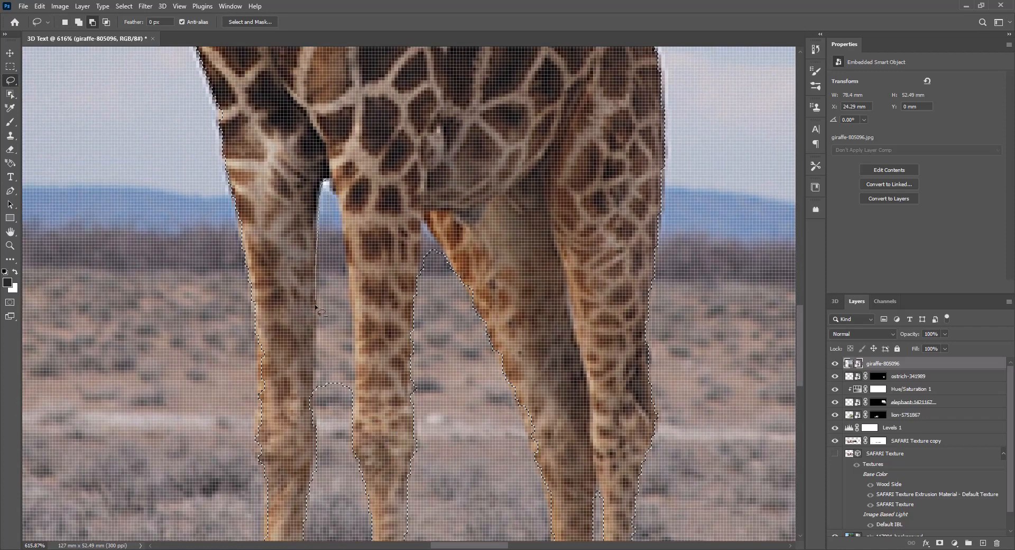
pyautogui.moveTo(315, 306)
pyautogui.mouseDown()
pyautogui.moveTo(316, 403)
pyautogui.moveTo(343, 405)
pyautogui.moveTo(355, 366)
pyautogui.moveTo(346, 217)
pyautogui.mouseUp()
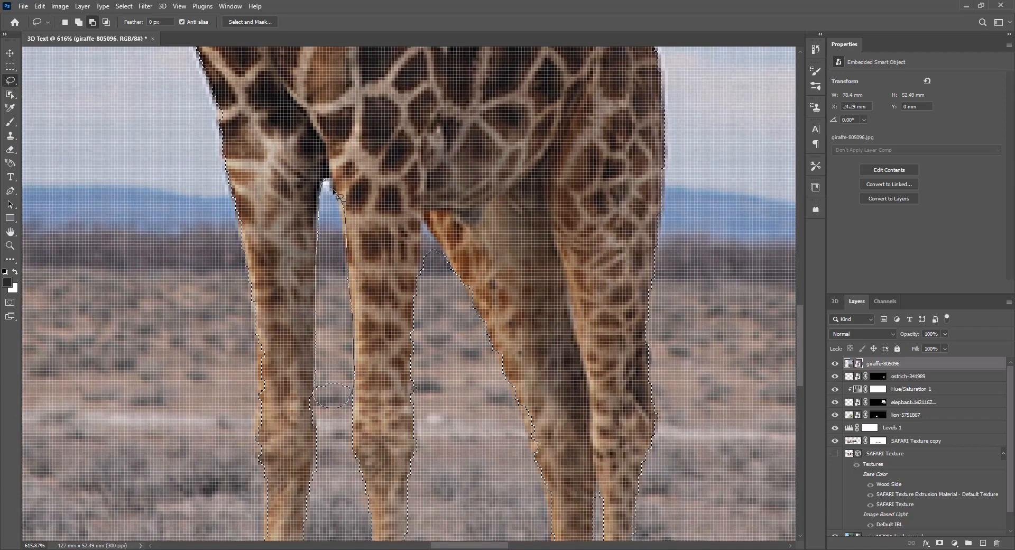
pyautogui.moveTo(327, 183); pyautogui.dragTo(326, 182)
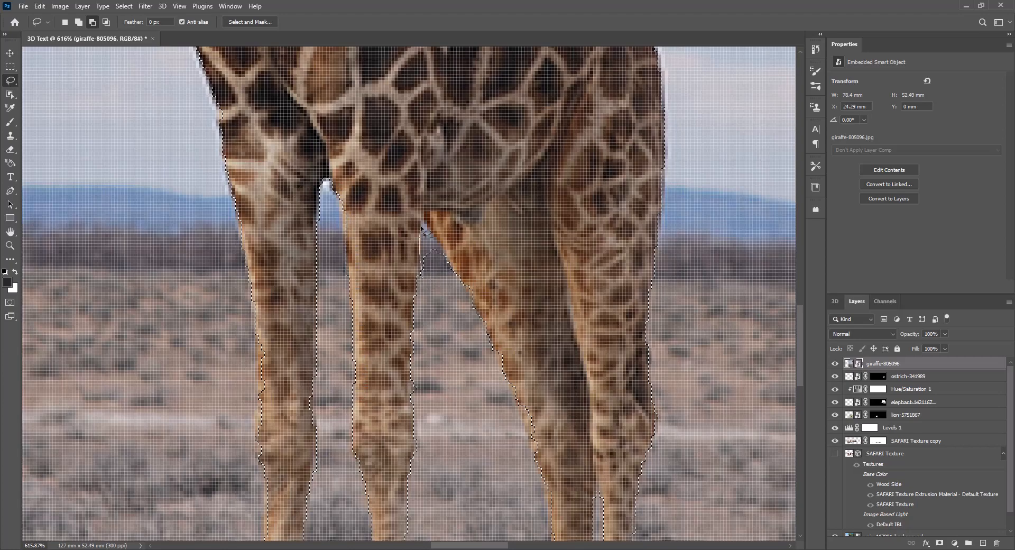
pyautogui.moveTo(455, 287); pyautogui.dragTo(434, 305)
# Check the selection edge up the giraffe's body and head, and add a layer mask from the selection.
pyautogui.moveTo(512, 90); pyautogui.dragTo(509, 426)
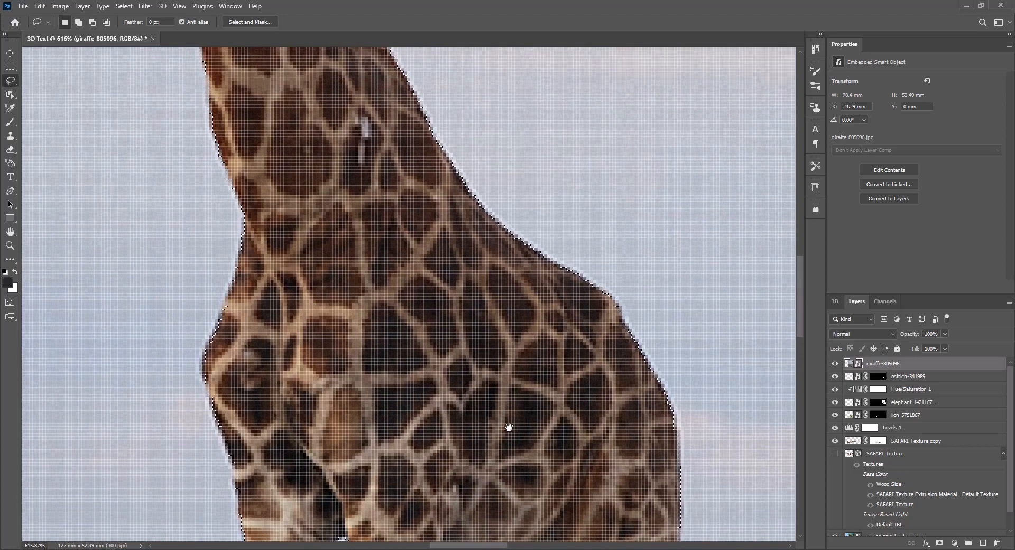
pyautogui.moveTo(394, 190); pyautogui.dragTo(475, 349)
pyautogui.moveTo(360, 148); pyautogui.dragTo(510, 316)
pyautogui.moveTo(447, 80); pyautogui.dragTo(512, 324)
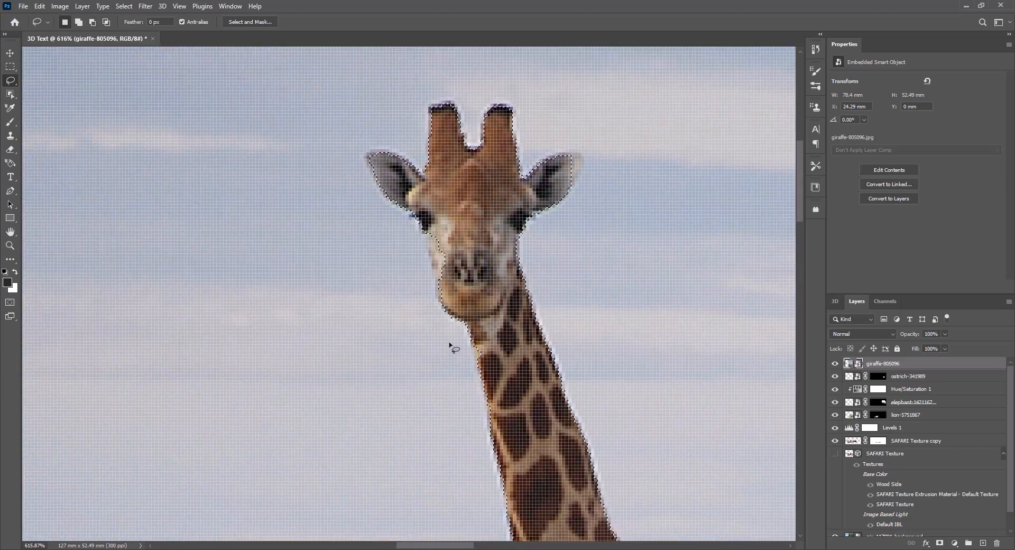
pyautogui.scroll(-12, 428, 290)
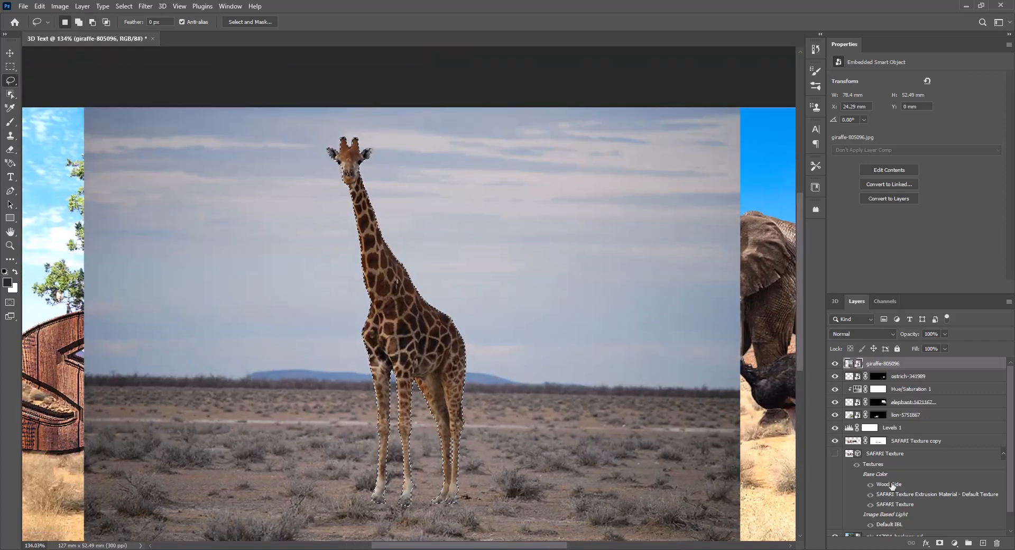
pyautogui.click(939, 543)
pyautogui.scroll(-2, 592, 430)
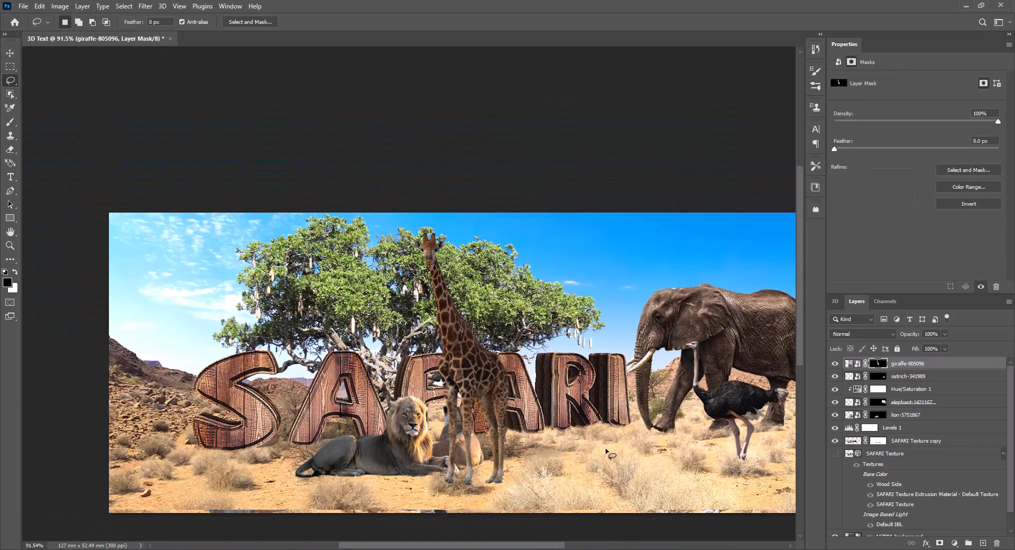
# Flip the giraffe horizontally, move it to the far left of the scene beside the S, and commit the transform.
pyautogui.hotkey('ctrl', 't')
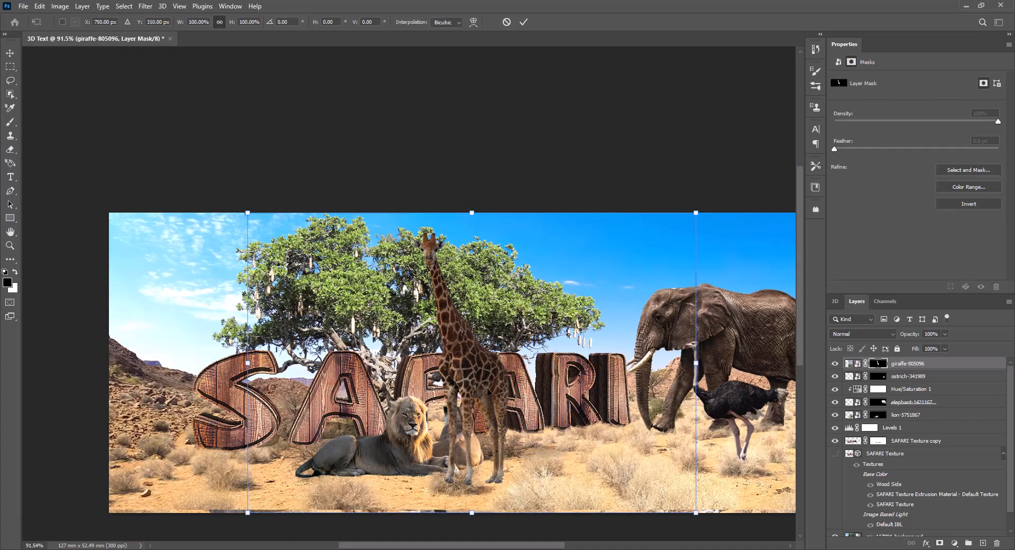
pyautogui.rightClick(477, 376)
pyautogui.click(490, 370)
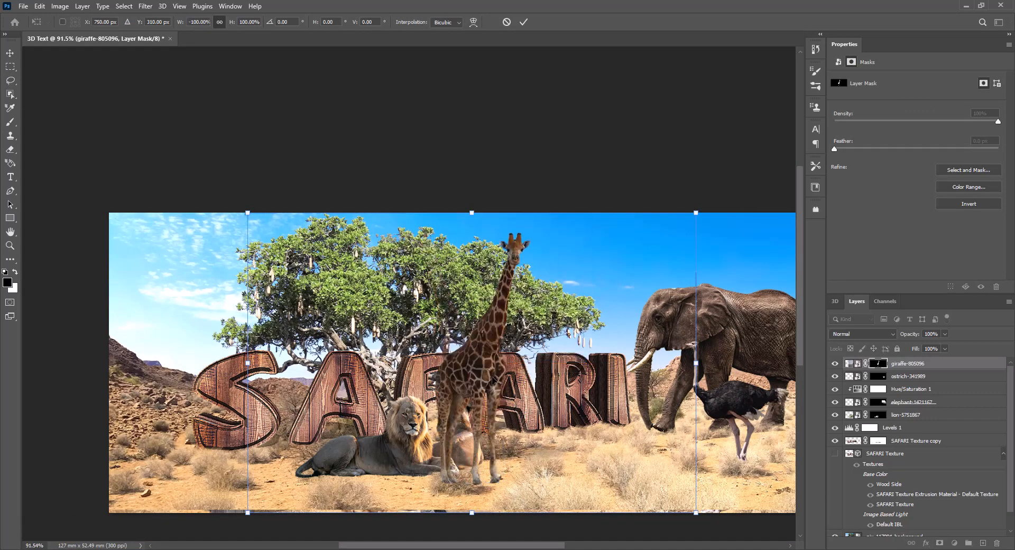
pyautogui.moveTo(485, 382); pyautogui.dragTo(161, 392)
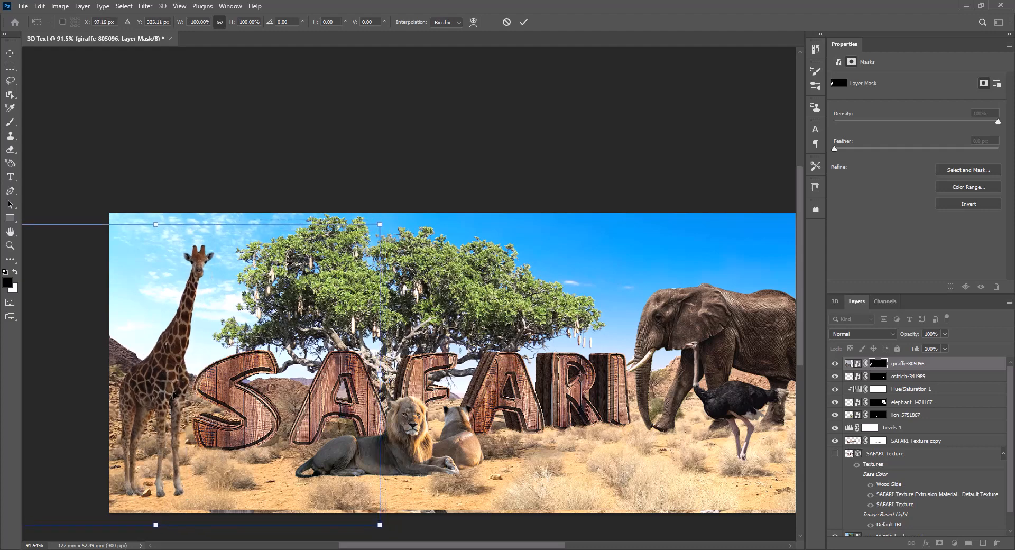
pyautogui.press('Return')
pyautogui.press('l')
# Shift the giraffe slightly up and left, and brush black over its hooves on the layer mask to blend them into the ground.
pyautogui.scroll(5, 129, 497)
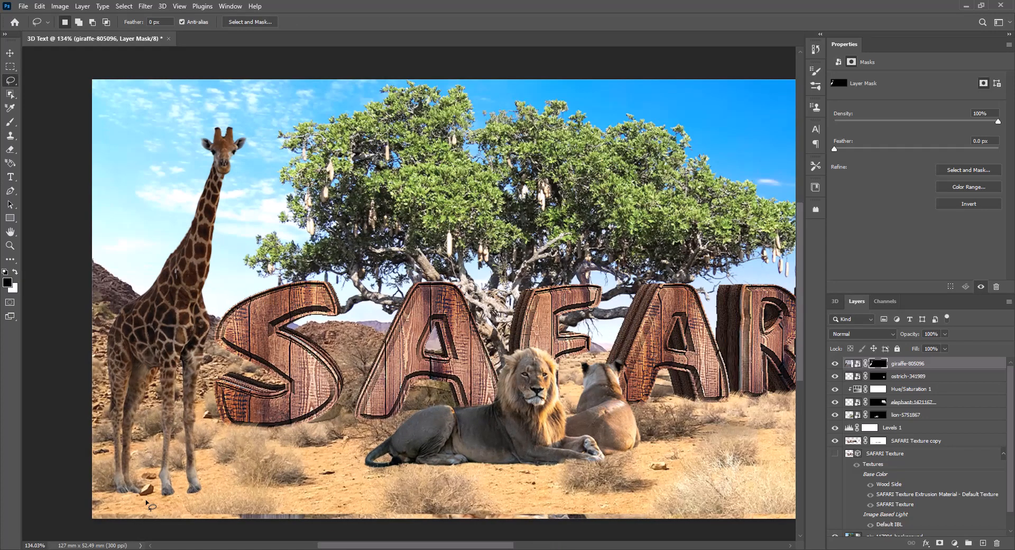
pyautogui.press('v')
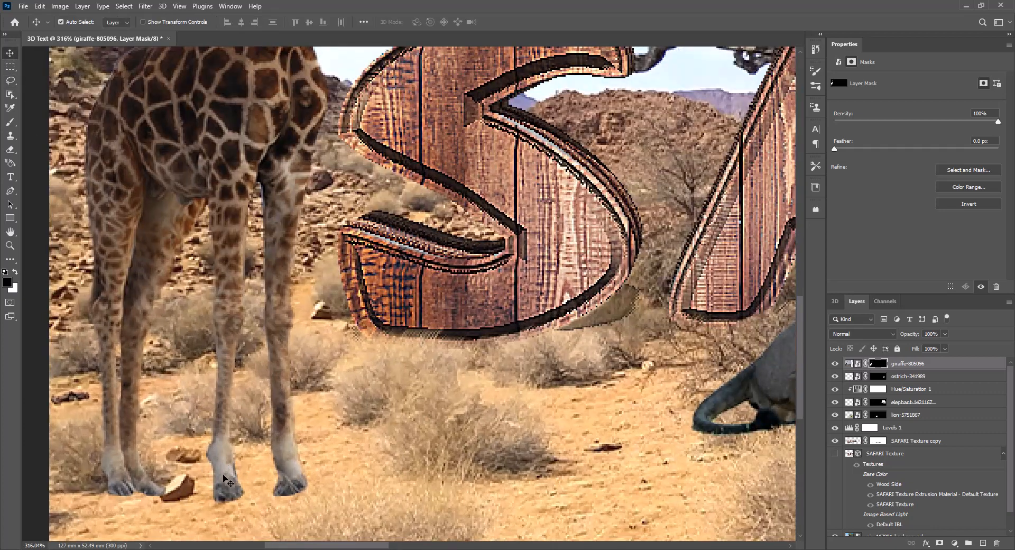
pyautogui.moveTo(225, 480); pyautogui.dragTo(201, 458)
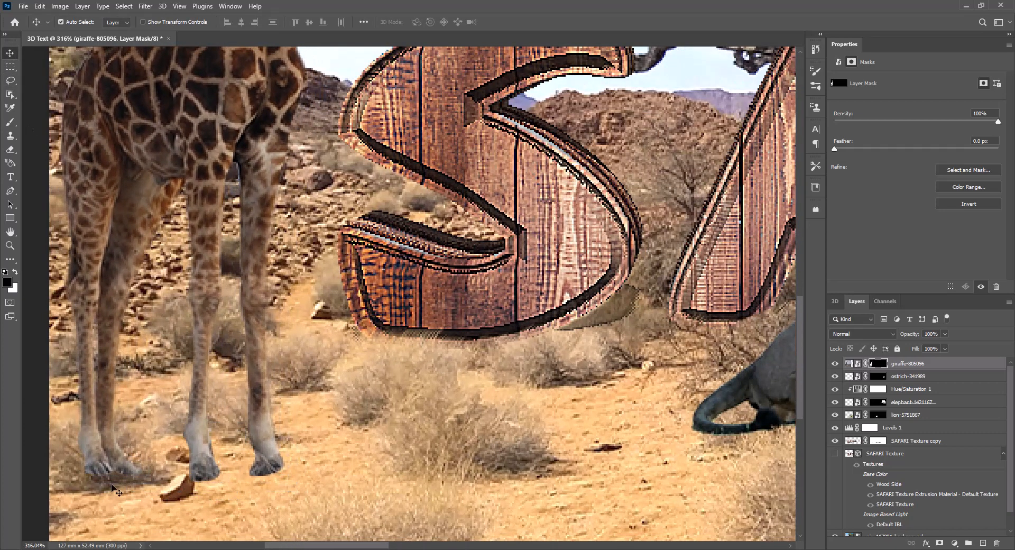
pyautogui.press('b')
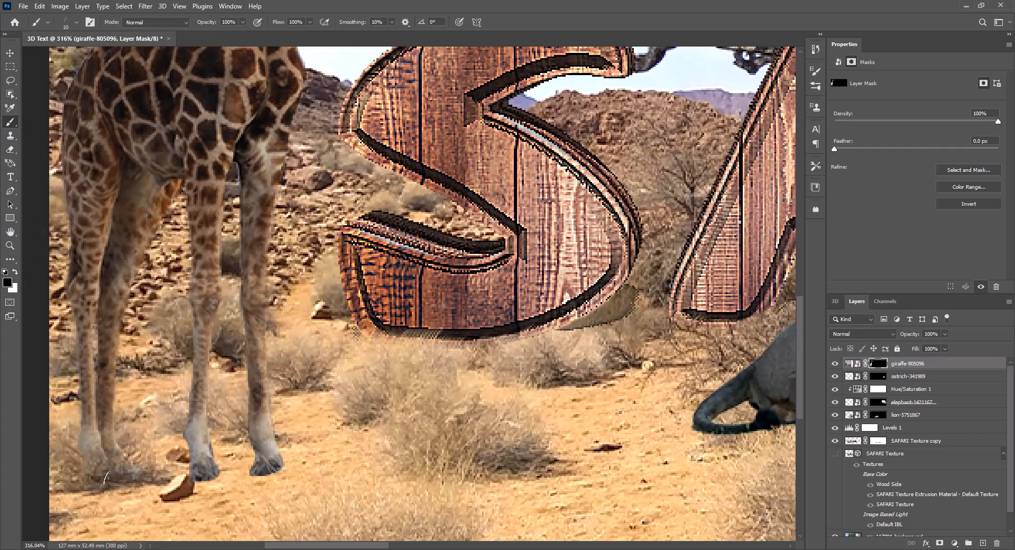
pyautogui.moveTo(253, 466)
pyautogui.mouseDown()
pyautogui.moveTo(277, 468)
pyautogui.moveTo(249, 467)
pyautogui.moveTo(266, 478)
pyautogui.mouseUp()
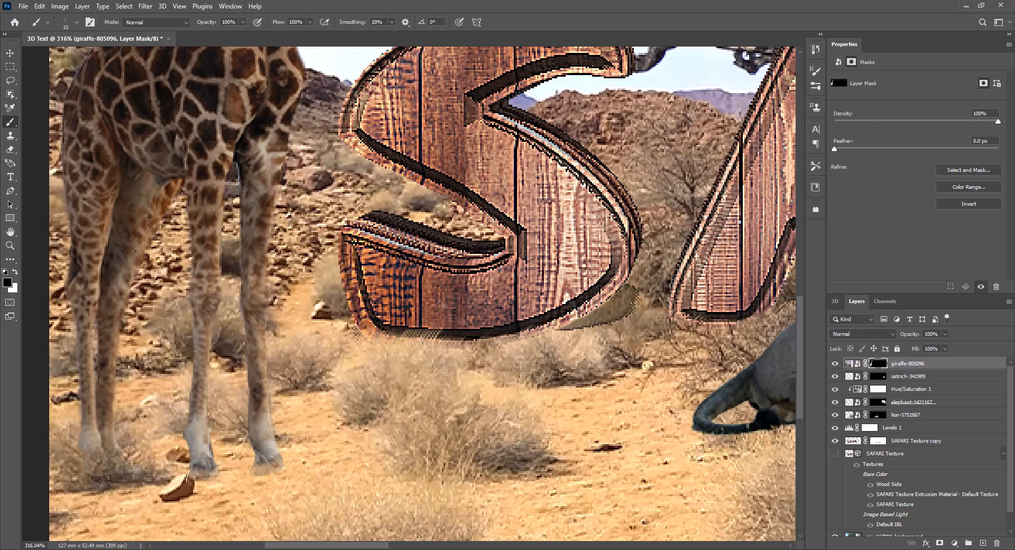
pyautogui.scroll(-12, 368, 450)
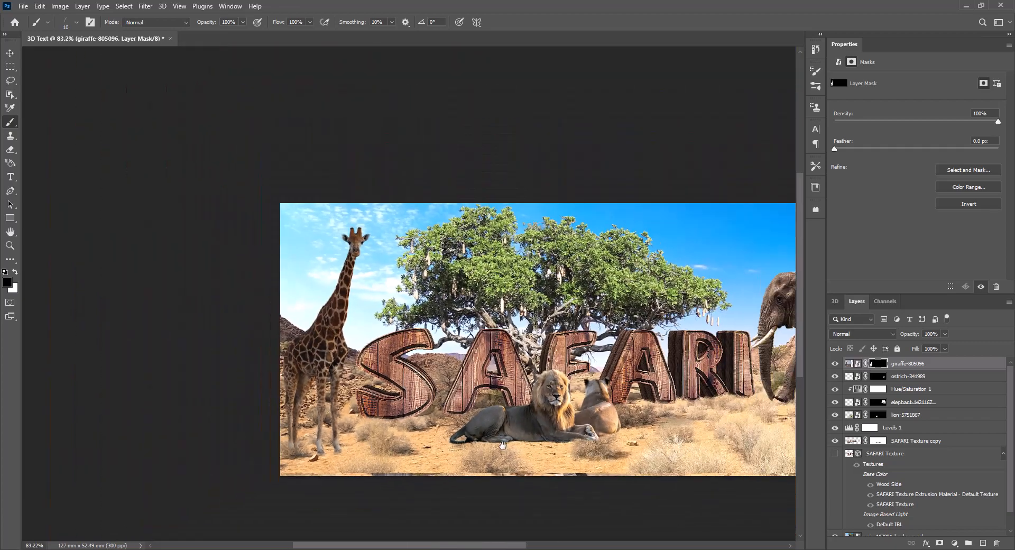
pyautogui.moveTo(502, 446); pyautogui.dragTo(335, 436)
pyautogui.scroll(1, 334, 436)
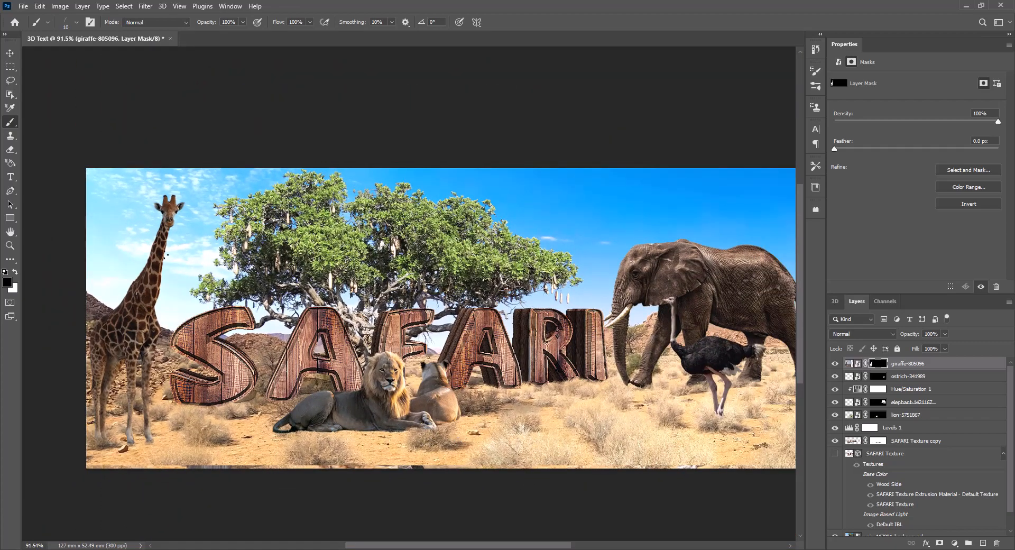
# Place the chimpanzee-1224295 image as an embedded smart object and commit the placement.
pyautogui.click(21, 9)
pyautogui.click(66, 217)
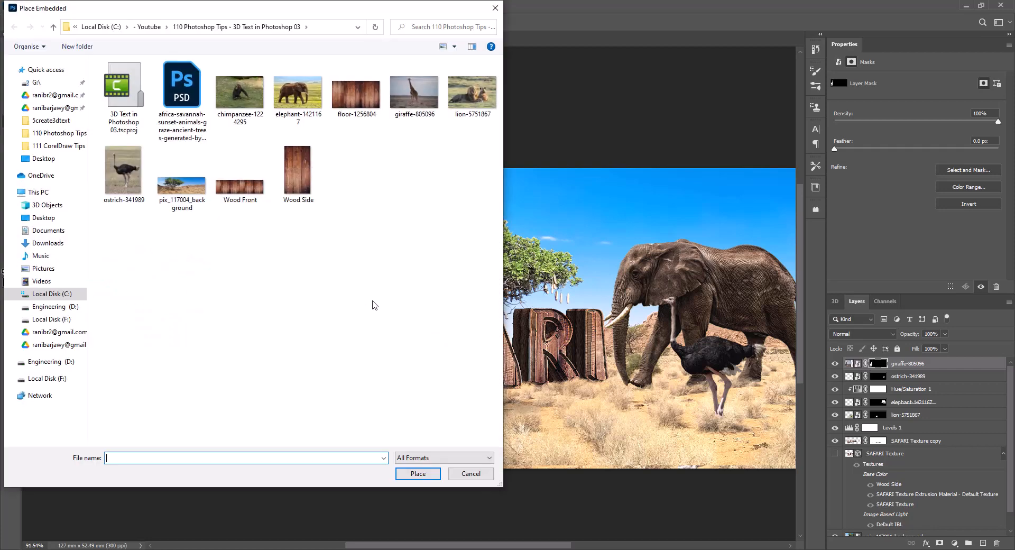
pyautogui.doubleClick(240, 94)
pyautogui.press('Return')
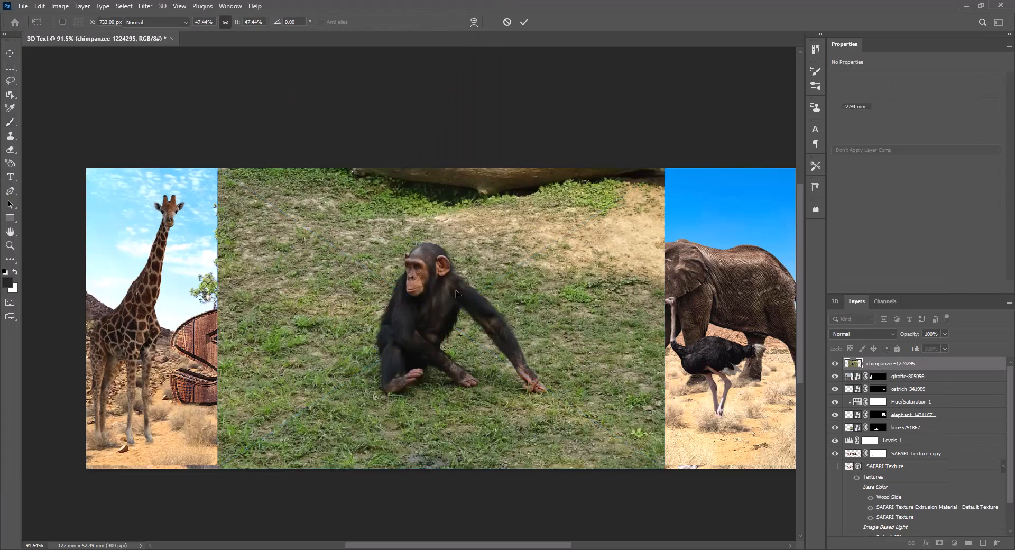
# Select the chimpanzee as the layer's subject and mask out its background with a layer mask.
pyautogui.click(125, 10)
pyautogui.click(158, 130)
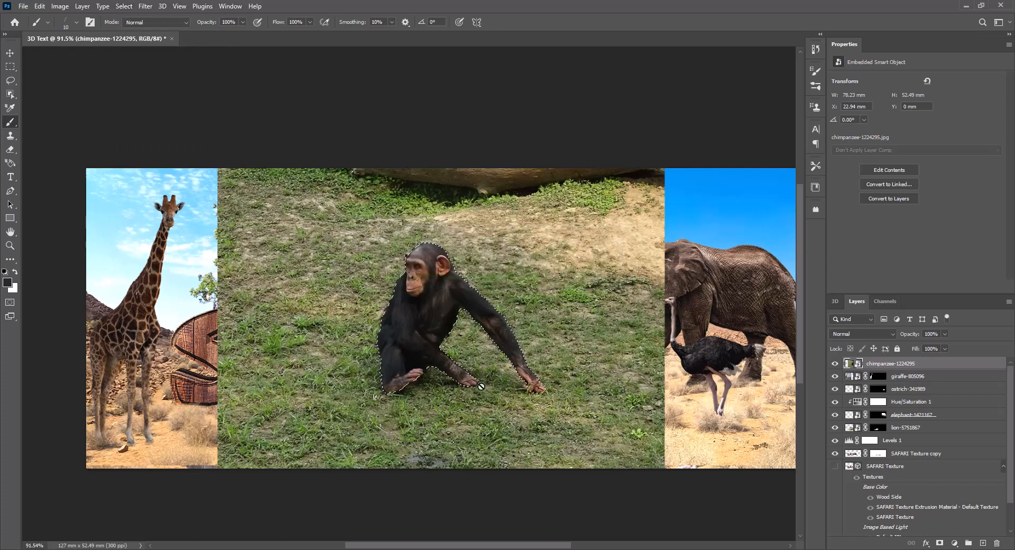
pyautogui.click(939, 542)
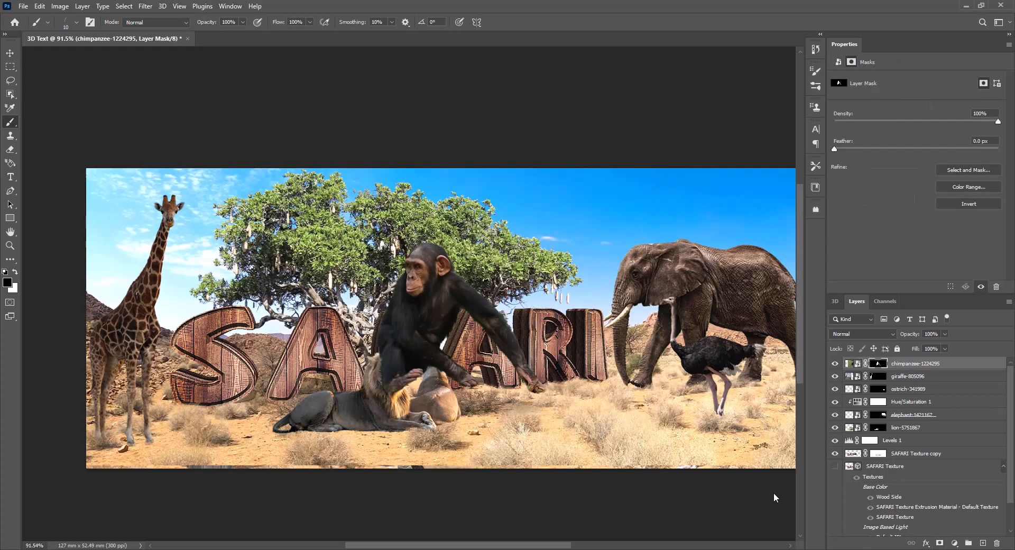
# Scale the chimpanzee to 30.94%, seat it on top of the second A of SAFARI, and commit the transform.
pyautogui.hotkey('ctrl', 't')
pyautogui.moveTo(663, 169); pyautogui.dragTo(398, 347)
pyautogui.moveTo(315, 401); pyautogui.dragTo(476, 289)
pyautogui.scroll(5, 486, 313)
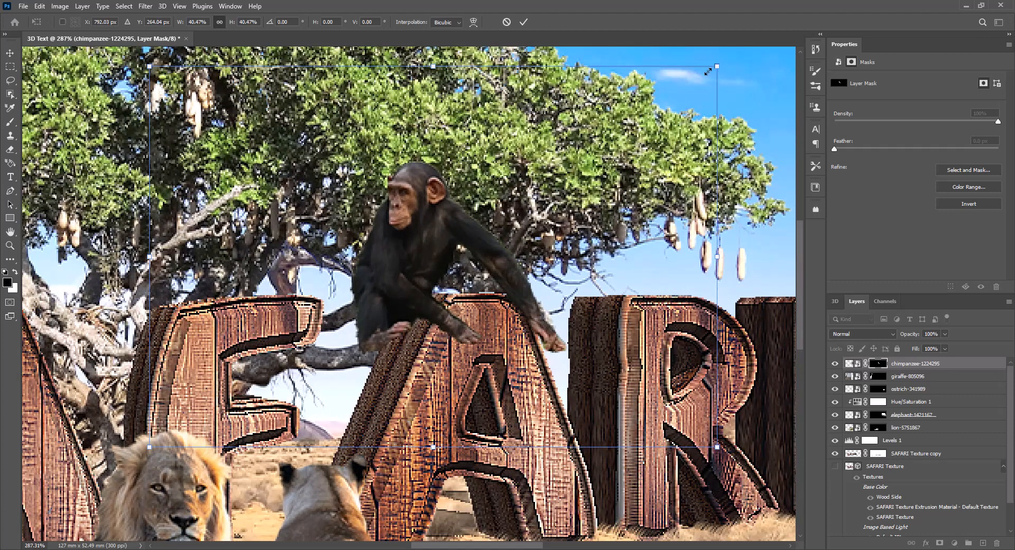
pyautogui.moveTo(708, 71); pyautogui.dragTo(614, 136)
pyautogui.moveTo(373, 302); pyautogui.dragTo(429, 263)
pyautogui.moveTo(669, 97); pyautogui.dragTo(639, 117)
pyautogui.moveTo(413, 278); pyautogui.dragTo(428, 272)
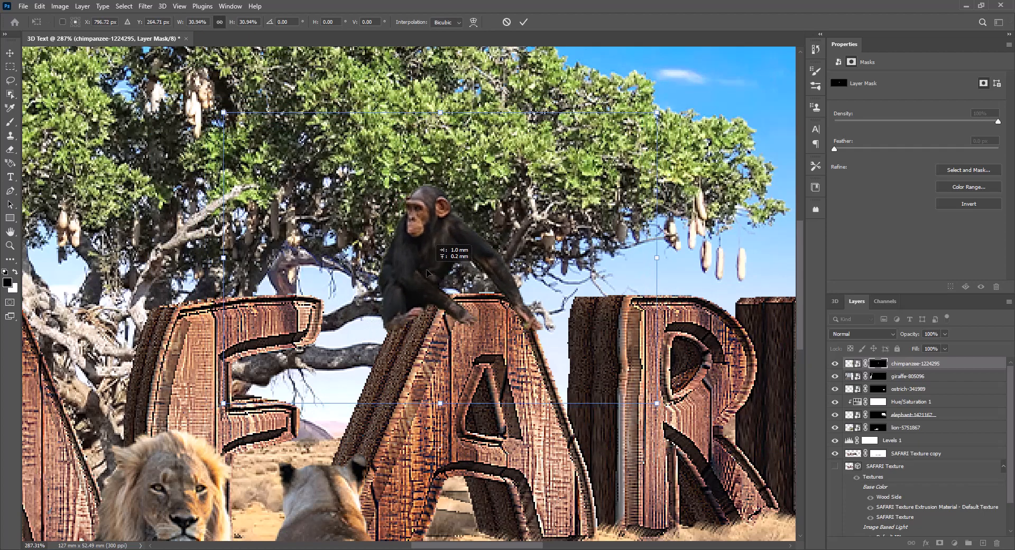
pyautogui.press('Return')
pyautogui.press('b')
# Add a Photo Filter adjustment layer above all layers using Warming Filter (85) at 25% density, and compare the scene with and without it.
pyautogui.hotkey('ctrl', '0')
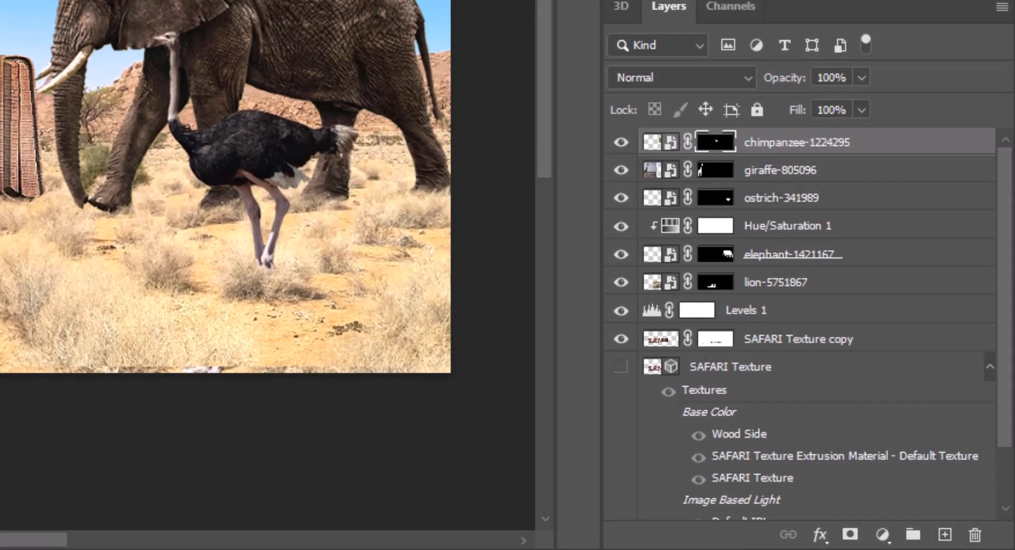
pyautogui.click(881, 534)
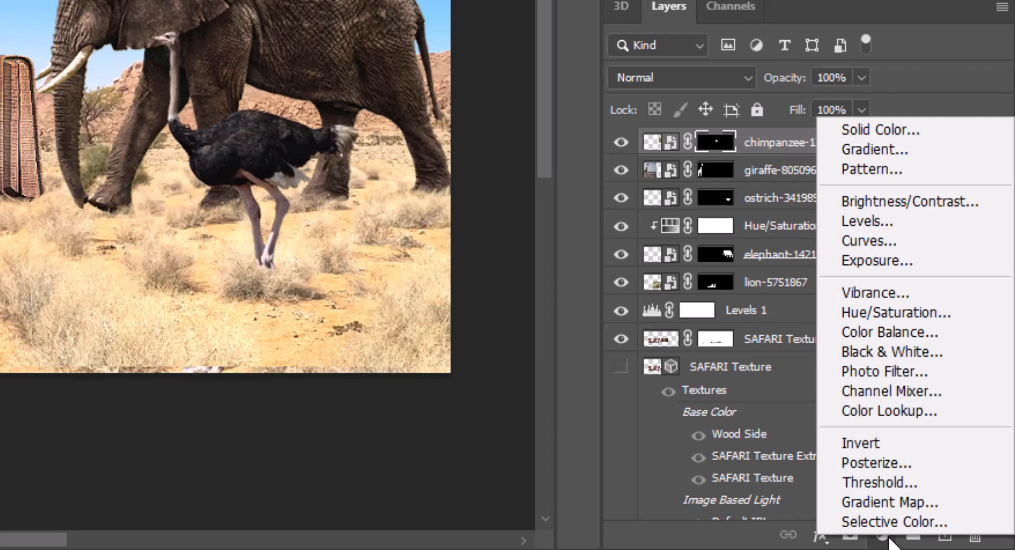
pyautogui.click(932, 371)
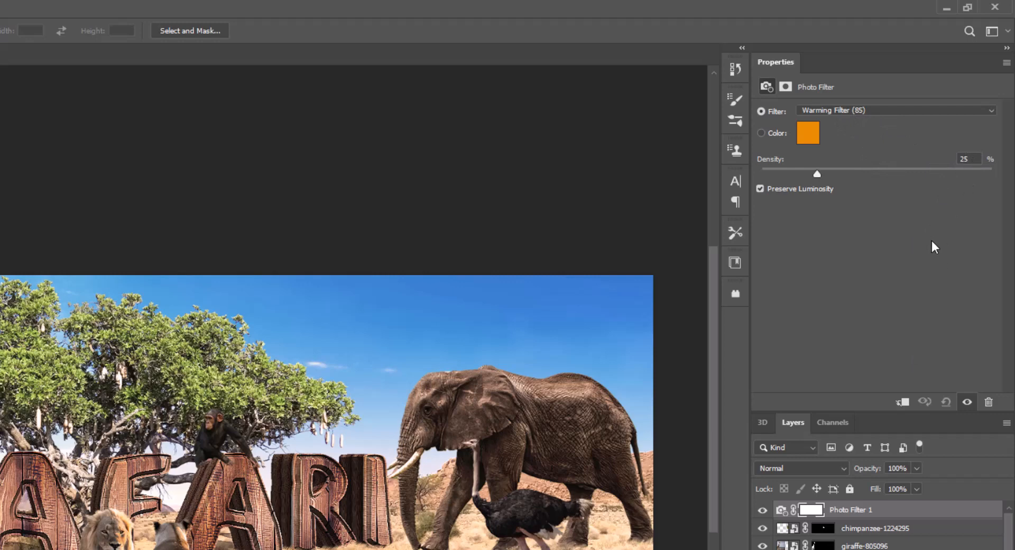
pyautogui.click(763, 510)
pyautogui.click(763, 510)
pyautogui.moveTo(820, 176); pyautogui.dragTo(831, 175)
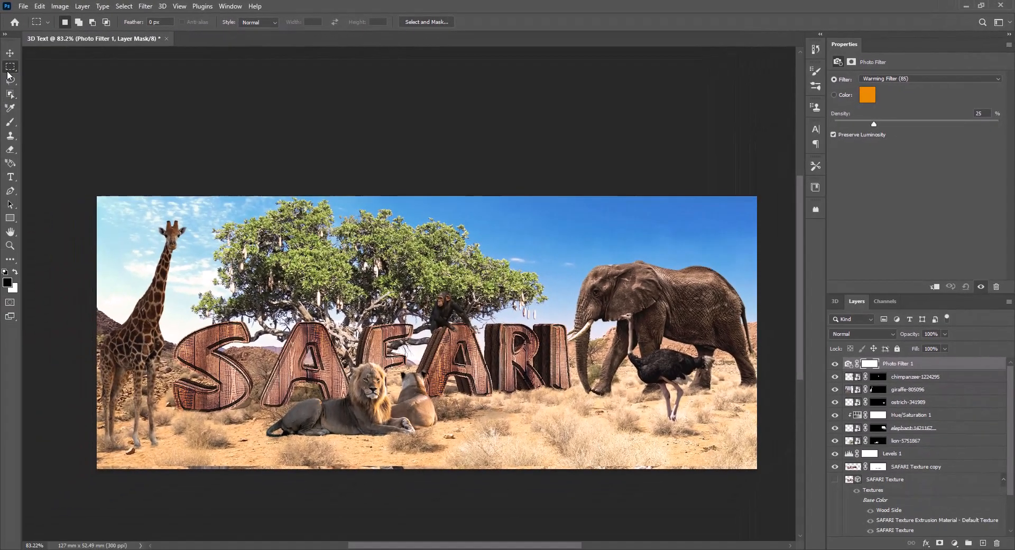
# Move the giraffe about 2 mm to the right with the Move tool, and deselect all layers.
pyautogui.click(10, 53)
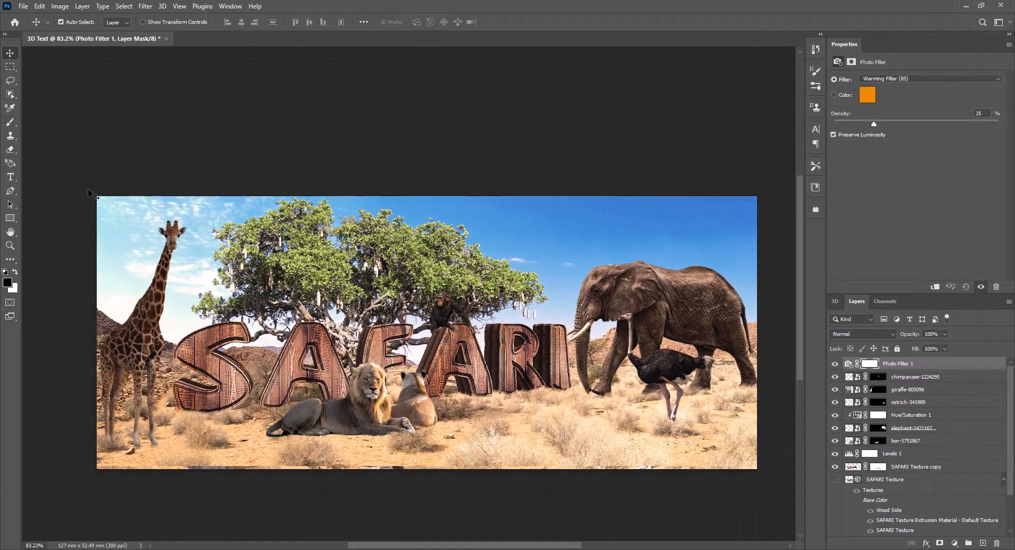
pyautogui.click(135, 366)
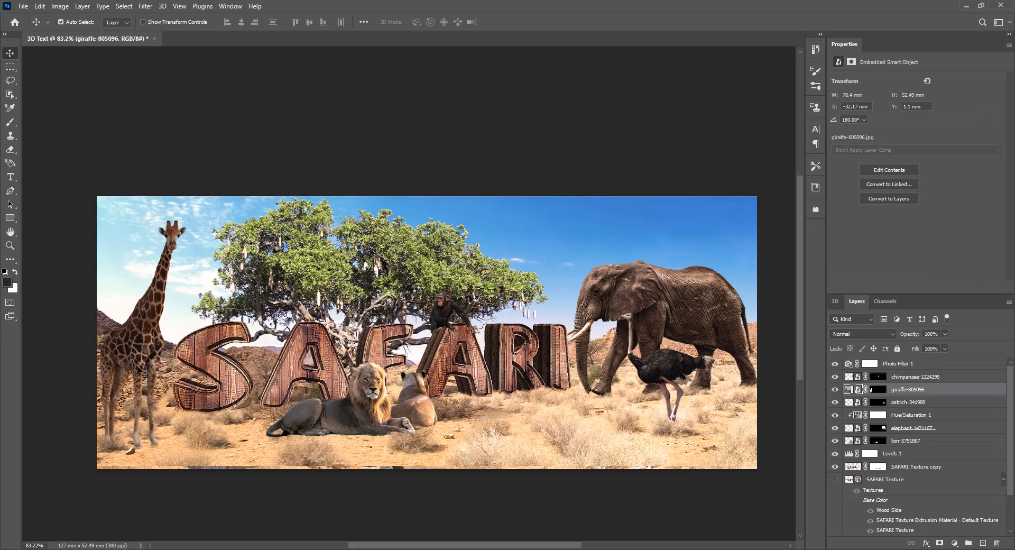
pyautogui.moveTo(138, 366); pyautogui.dragTo(148, 368)
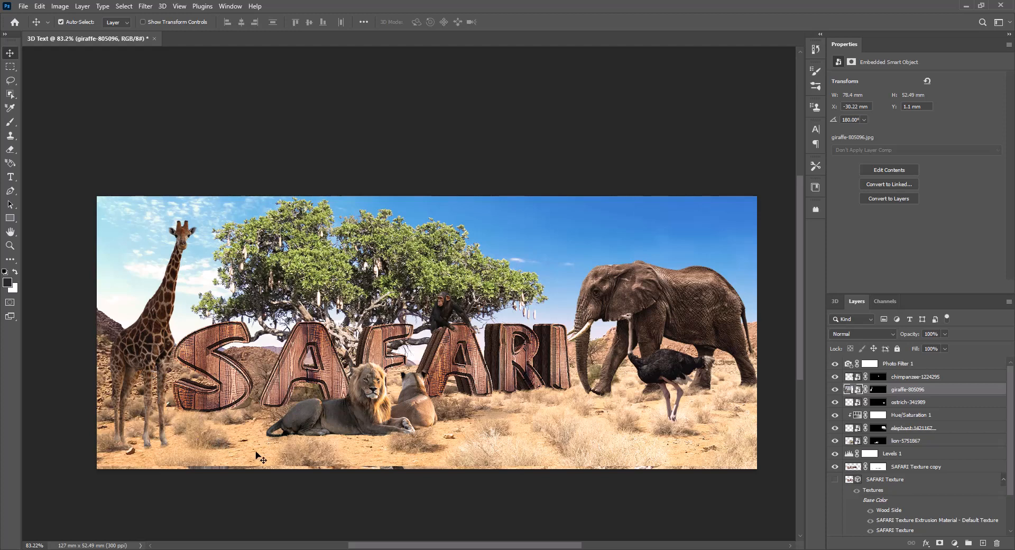
pyautogui.click(117, 105)
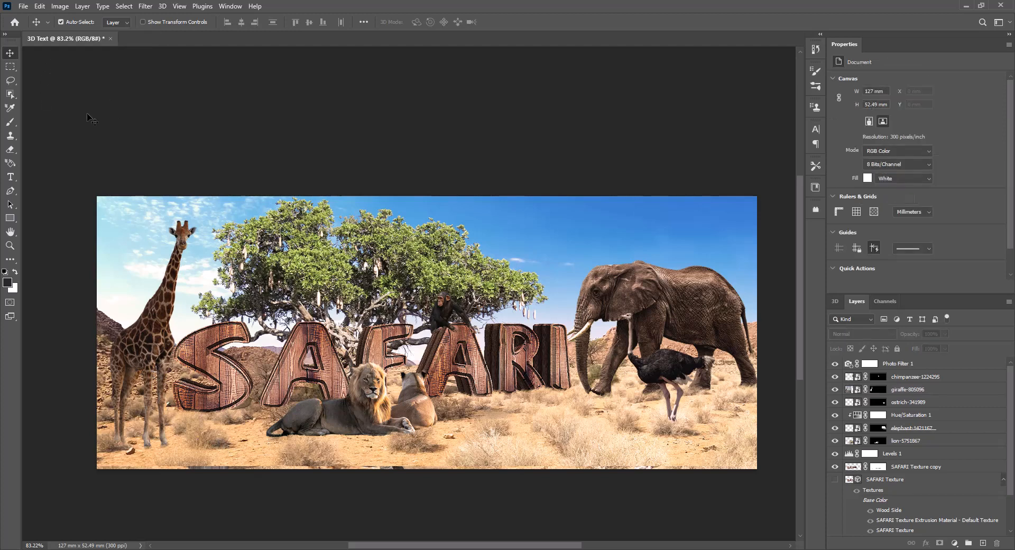
# Scale the SAFARI Texture copy lettering to 103.99% and shift it left so its right end clears the elephant's trunk.
pyautogui.click(835, 467)
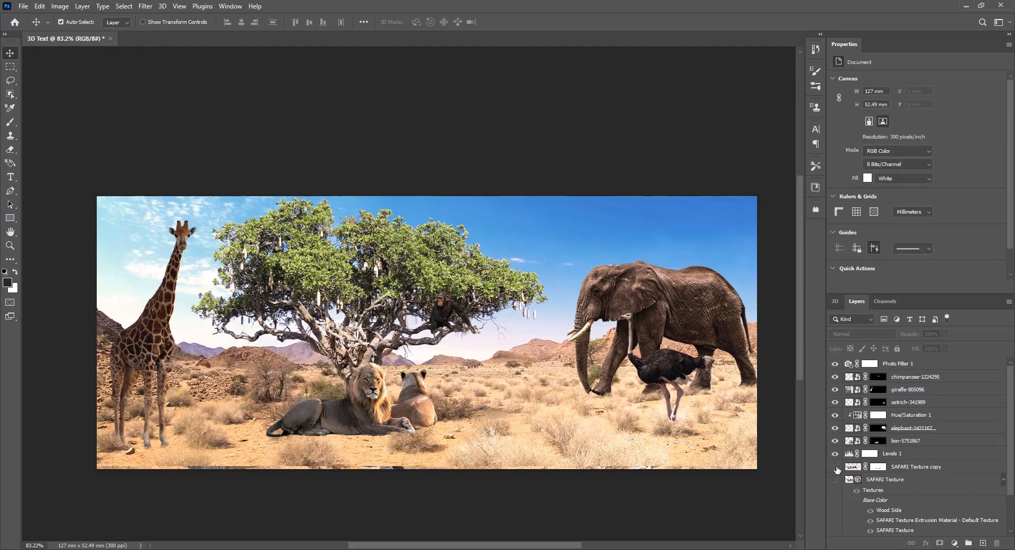
pyautogui.click(835, 467)
pyautogui.click(857, 468)
pyautogui.hotkey('ctrl', 't')
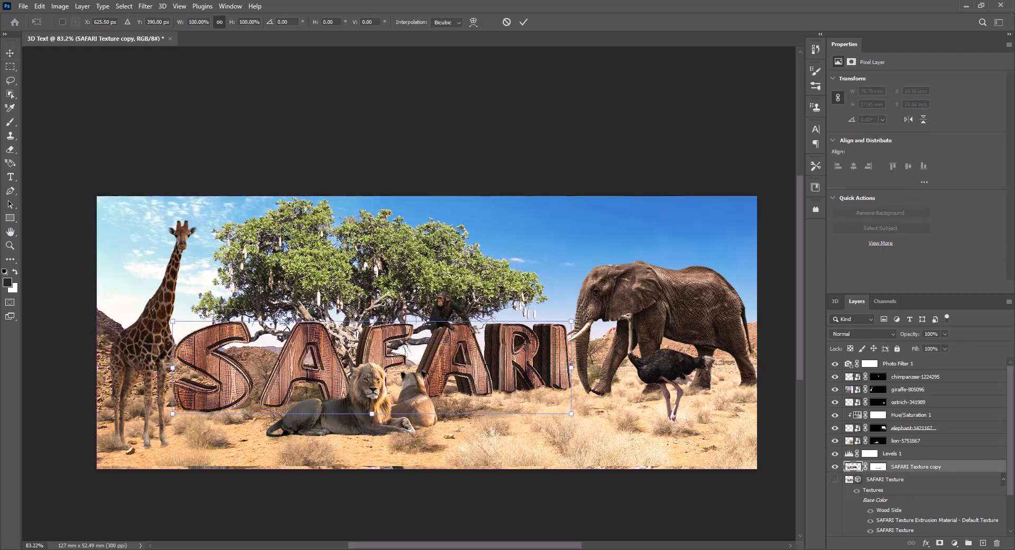
pyautogui.moveTo(572, 320); pyautogui.dragTo(587, 317)
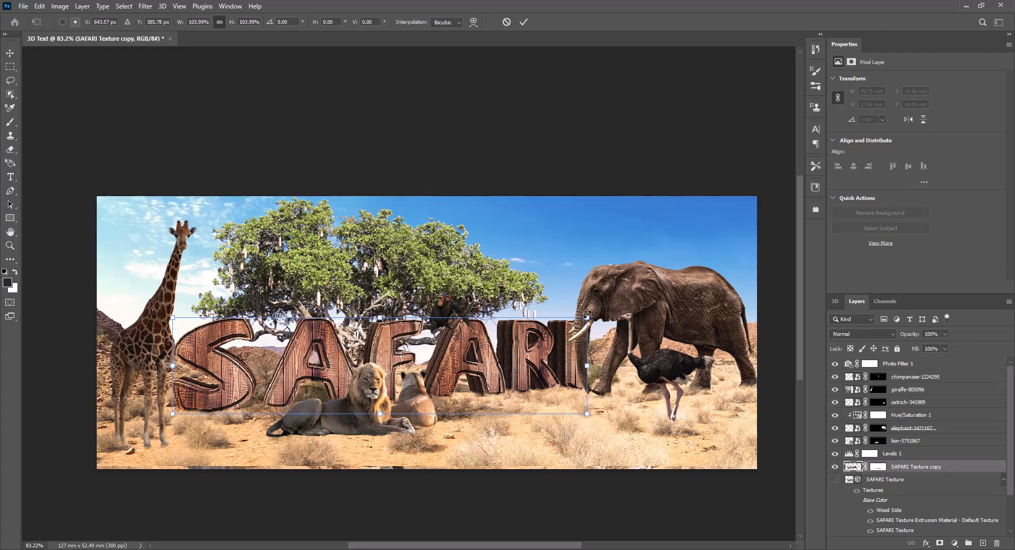
pyautogui.moveTo(528, 359); pyautogui.dragTo(515, 361)
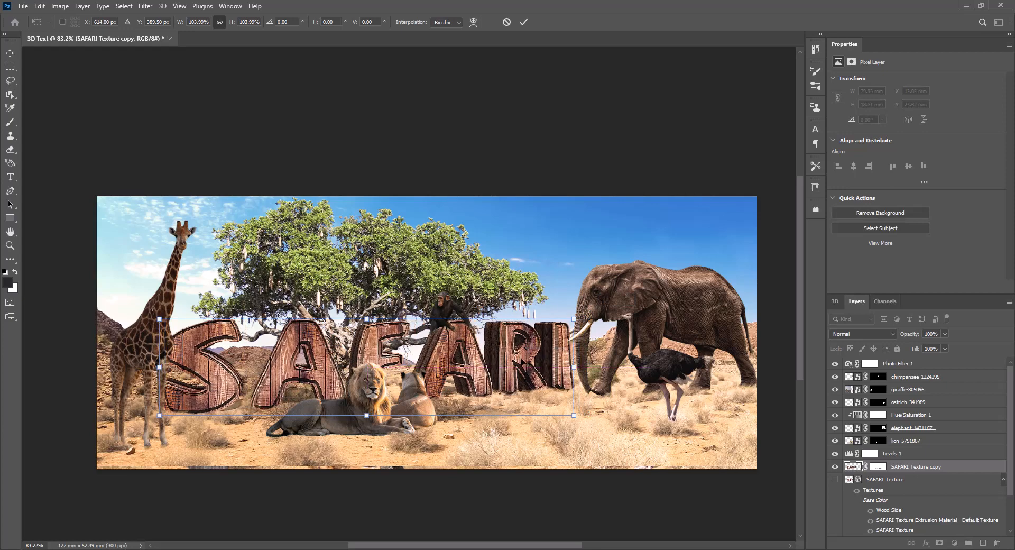
pyautogui.press('Return')
# Move the chimpanzee slightly up and left so it sits on top of the second A of the resized lettering.
pyautogui.scroll(3, 454, 332)
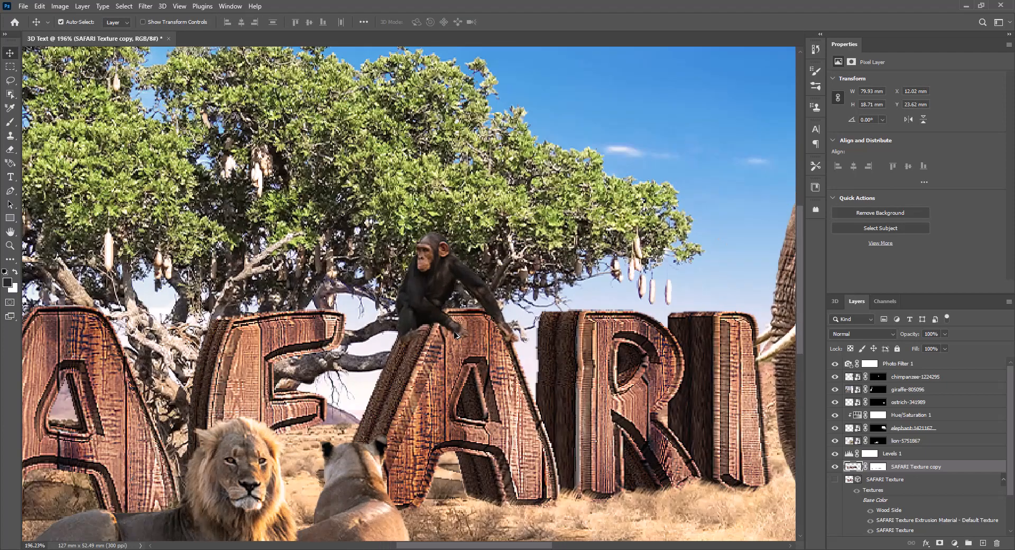
pyautogui.click(431, 328)
pyautogui.moveTo(429, 309); pyautogui.dragTo(424, 298)
pyautogui.hotkey('ctrl', '0')
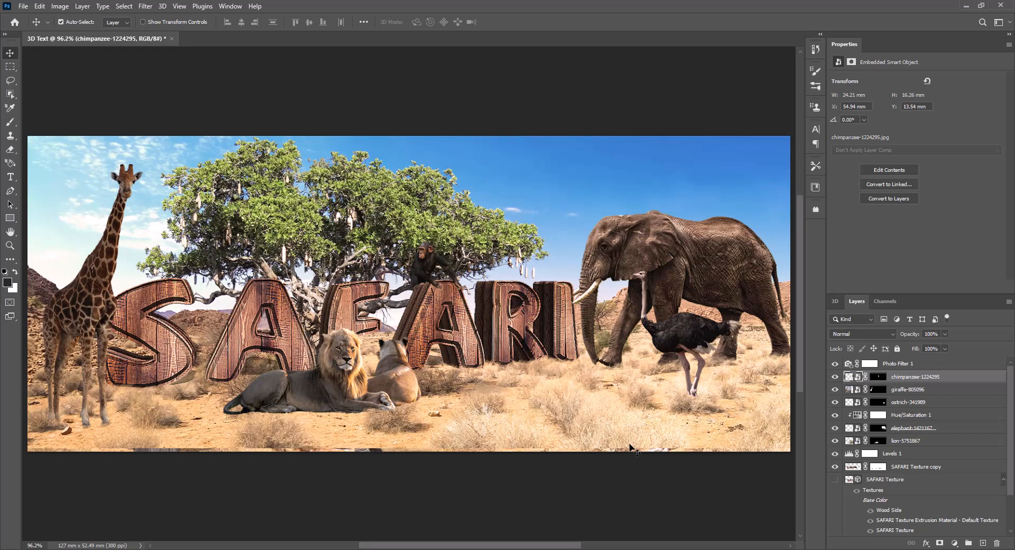
# Clip the Levels 1 adjustment to the SAFARI Texture copy layer so it affects only the lettering.
pyautogui.click(880, 454)
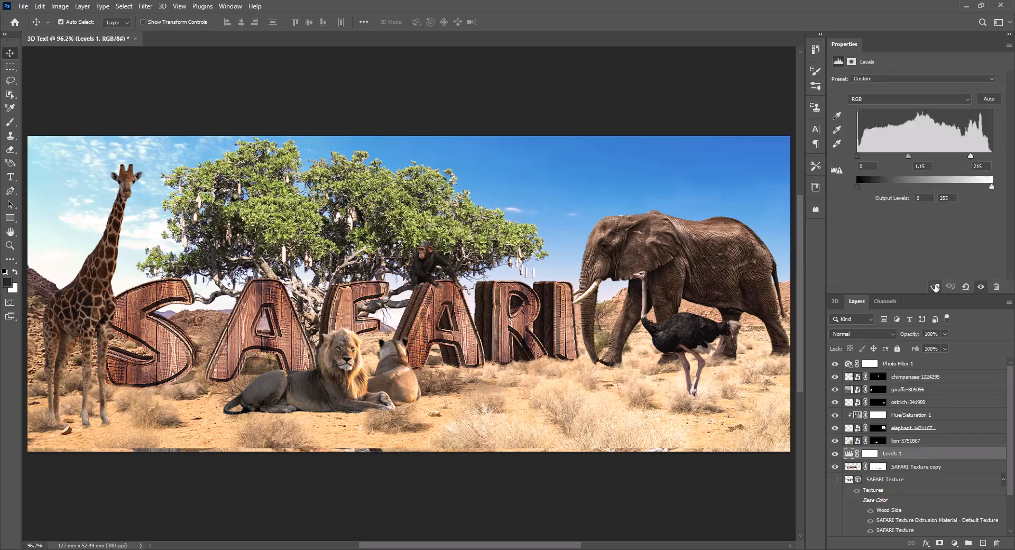
pyautogui.click(934, 287)
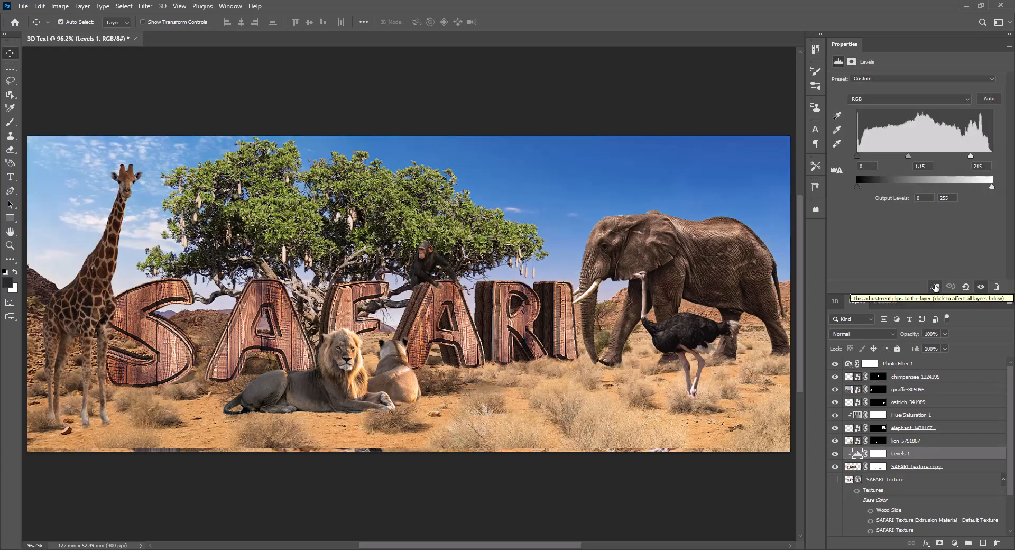
pyautogui.click(935, 288)
pyautogui.click(935, 288)
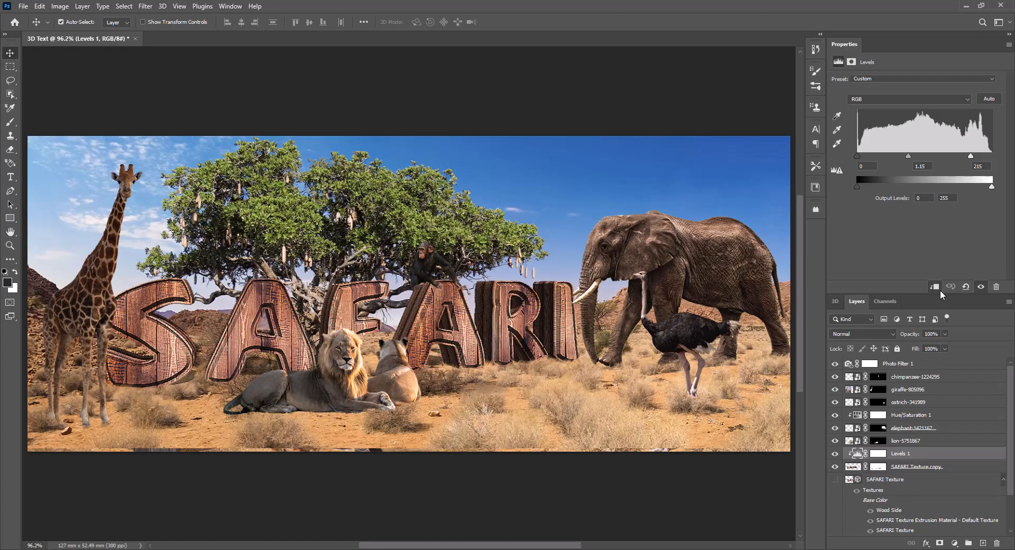
pyautogui.moveTo(991, 188)
pyautogui.mouseDown()
pyautogui.moveTo(979, 190)
pyautogui.moveTo(993, 188)
pyautogui.mouseUp()
pyautogui.moveTo(865, 188); pyautogui.dragTo(858, 188)
pyautogui.click(613, 470)
# Place the africa-savannah-sunset image as an embedded object directly above the pix_117004_background layer.
pyautogui.scroll(-2, 888, 486)
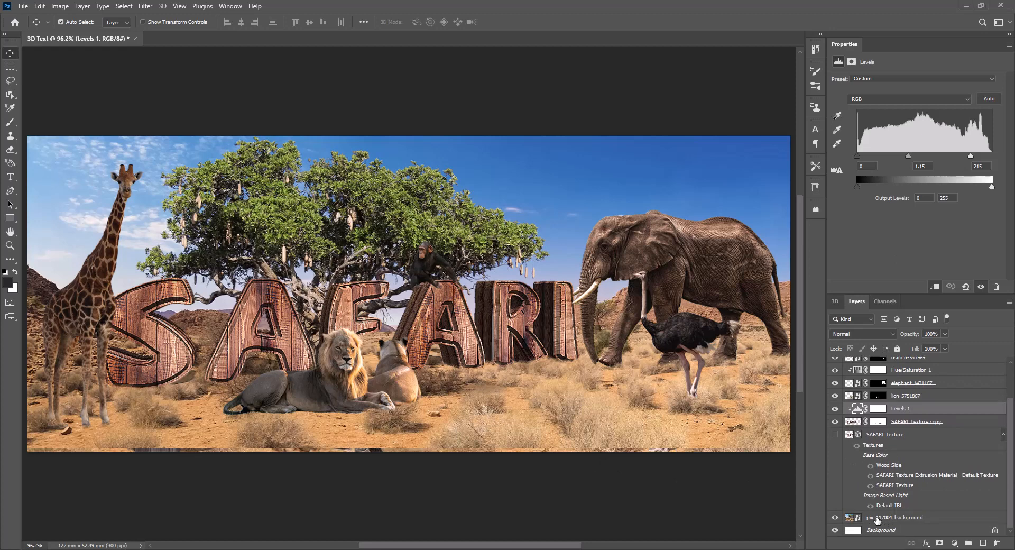
pyautogui.click(857, 520)
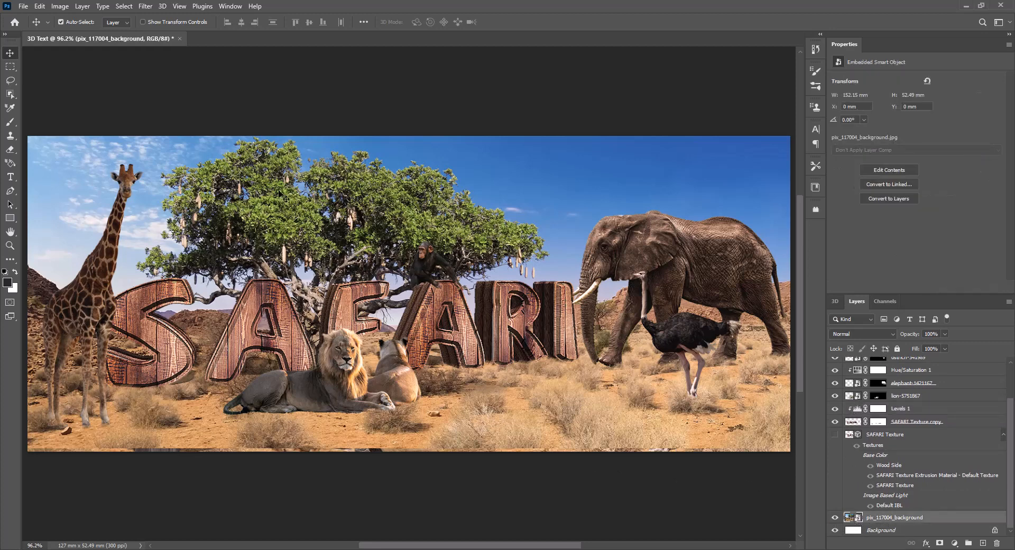
pyautogui.click(23, 6)
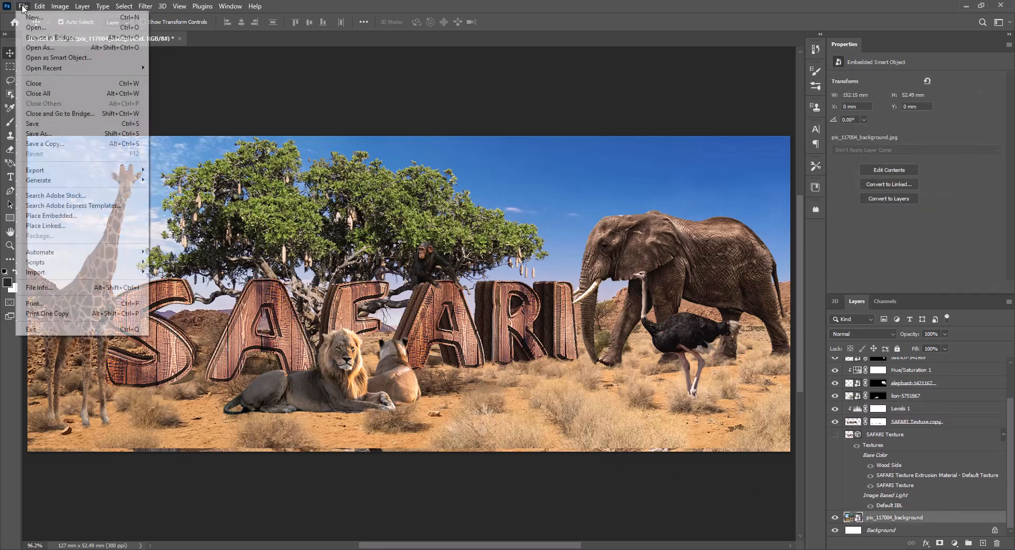
pyautogui.click(68, 216)
pyautogui.doubleClick(149, 249)
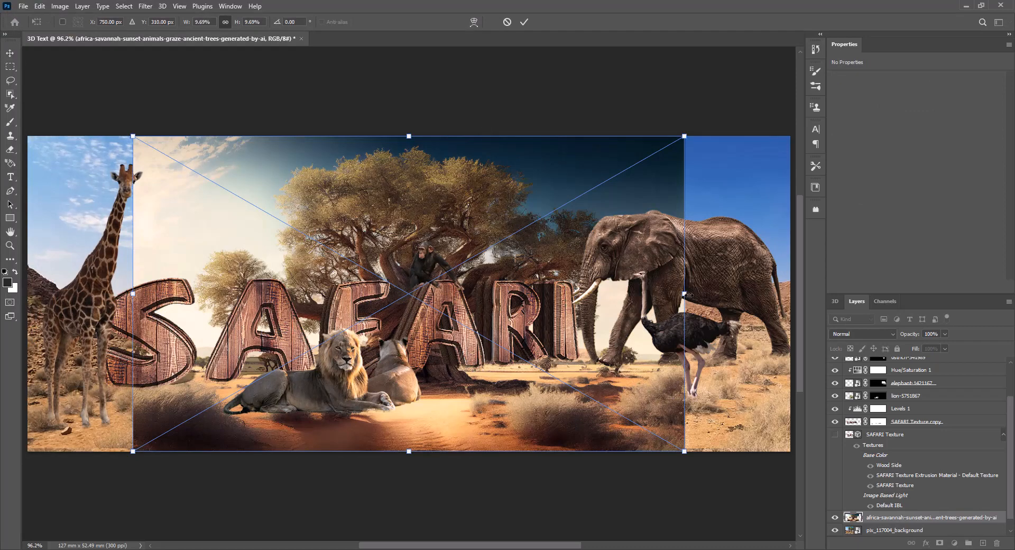
# Scale the savannah image to 13.39% to span the canvas width, raise it to show the ground, and commit the transform.
pyautogui.moveTo(687, 294); pyautogui.dragTo(790, 293)
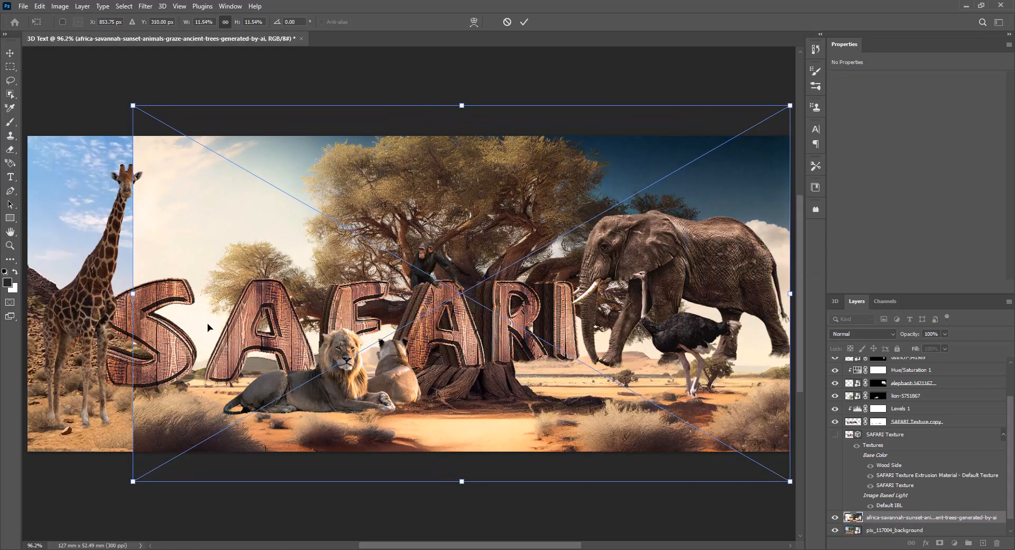
pyautogui.moveTo(135, 294); pyautogui.dragTo(27, 294)
pyautogui.moveTo(427, 434); pyautogui.dragTo(428, 389)
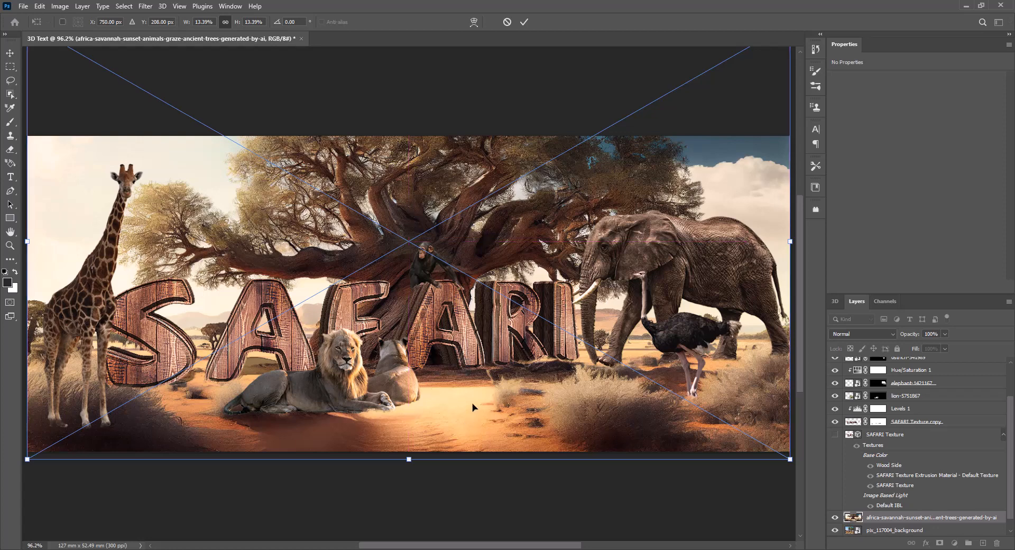
pyautogui.press('Return')
# Reposition the lettering, chimpanzee, lions, ostrich and elephant slightly lower to sit on the new savannah ground.
pyautogui.moveTo(471, 354); pyautogui.dragTo(475, 370)
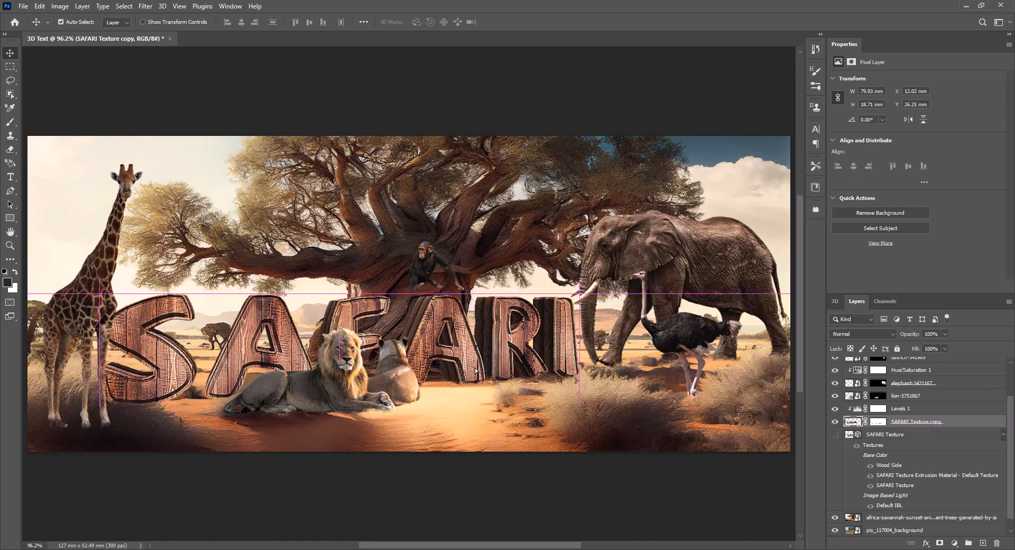
pyautogui.moveTo(424, 276); pyautogui.dragTo(424, 289)
pyautogui.moveTo(390, 389); pyautogui.dragTo(433, 400)
pyautogui.click(150, 337)
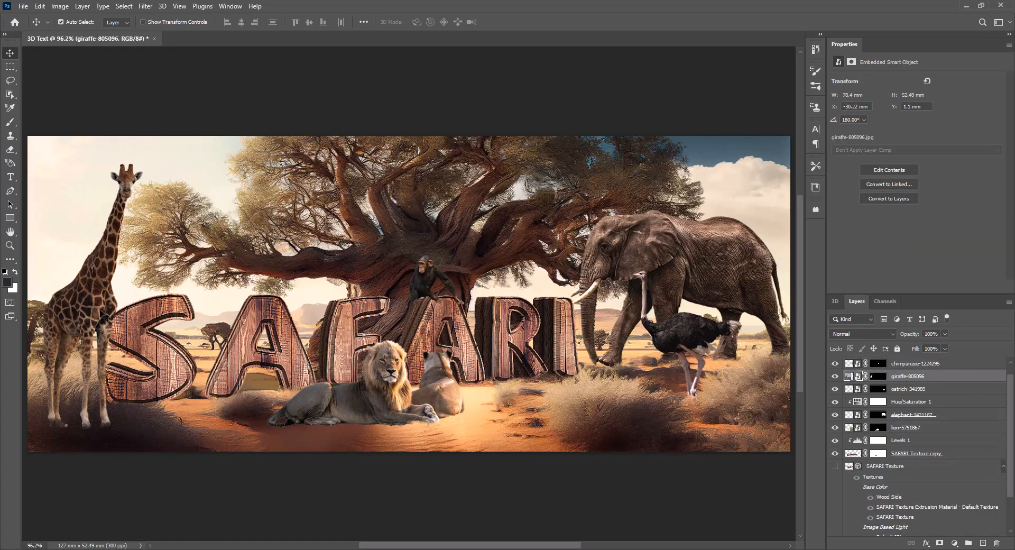
pyautogui.moveTo(687, 344); pyautogui.dragTo(699, 352)
pyautogui.moveTo(673, 274); pyautogui.dragTo(679, 281)
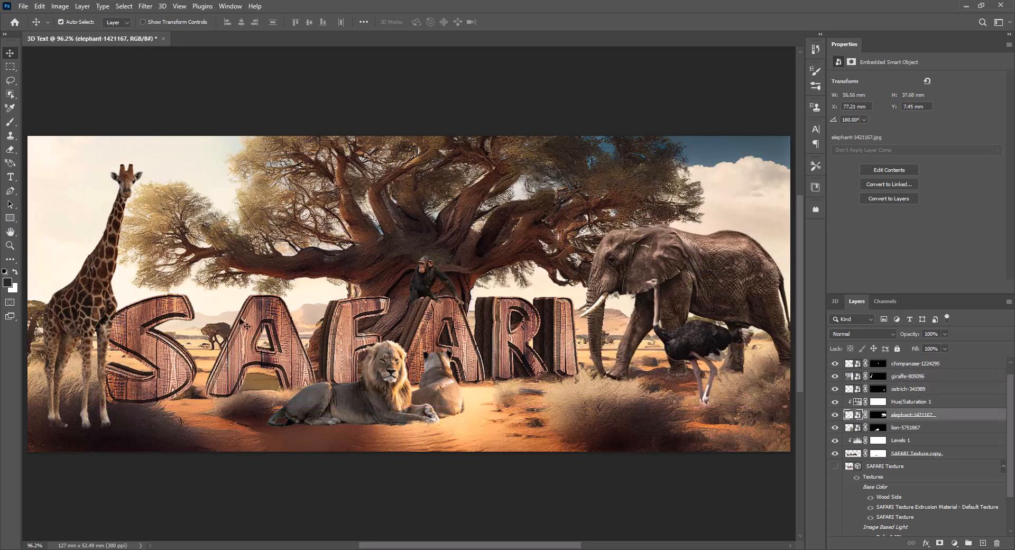
# Scale the giraffe to 94.54% and stand it behind the letter S, with its layer below SAFARI Texture copy.
pyautogui.moveTo(103, 312); pyautogui.dragTo(98, 312)
pyautogui.hotkey('ctrl', 't')
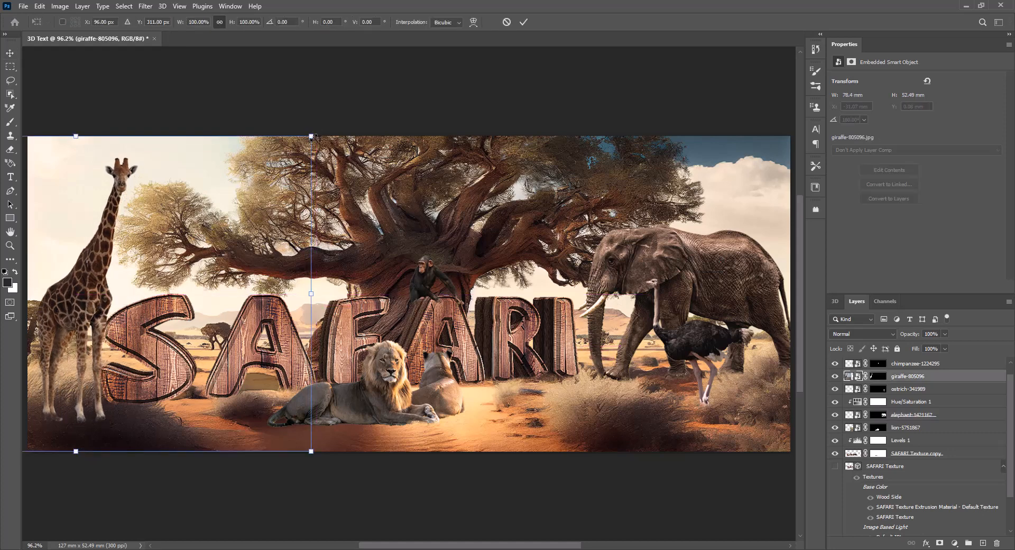
pyautogui.moveTo(312, 137); pyautogui.dragTo(287, 154)
pyautogui.moveTo(75, 305); pyautogui.dragTo(155, 305)
pyautogui.press('Return')
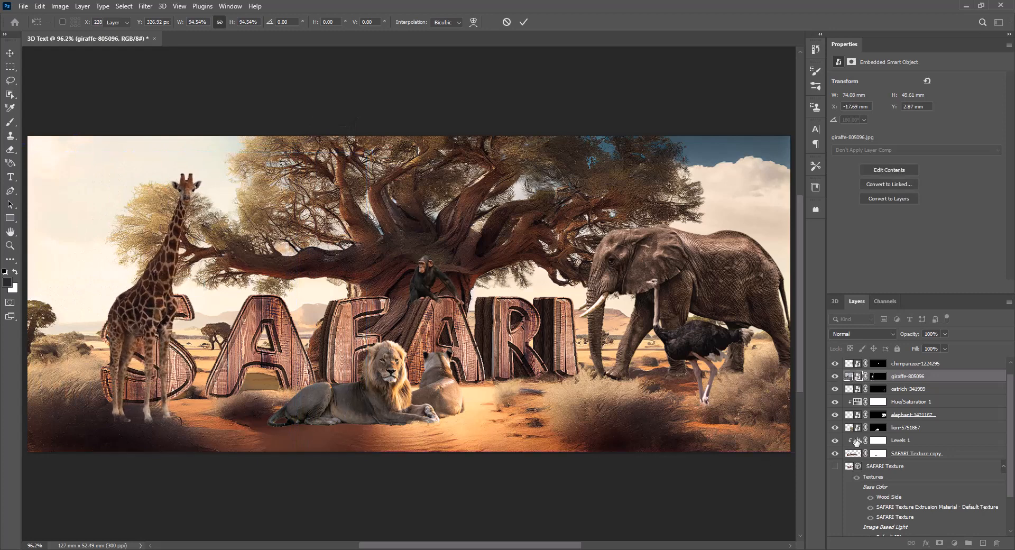
pyautogui.moveTo(851, 376); pyautogui.dragTo(851, 460)
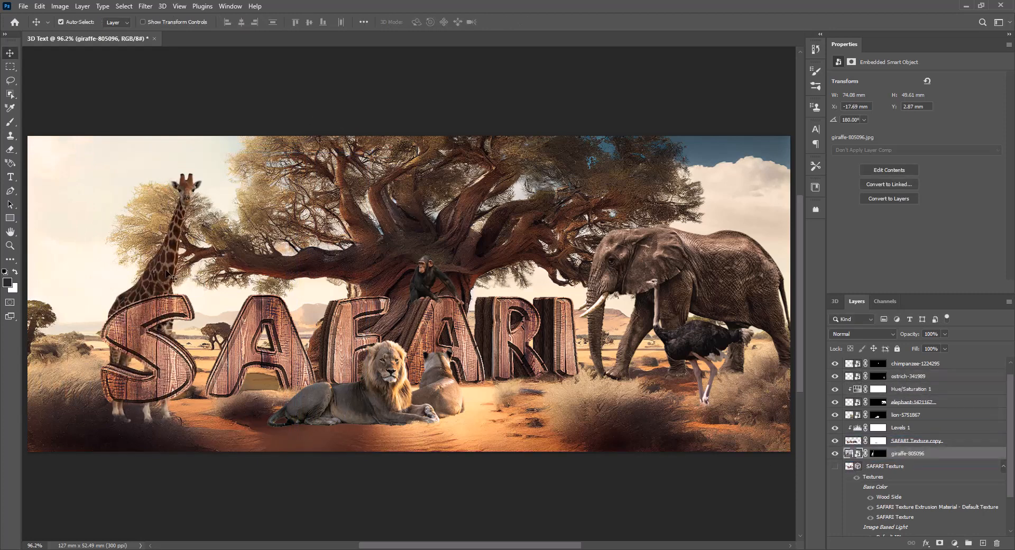
pyautogui.moveTo(166, 270); pyautogui.dragTo(105, 298)
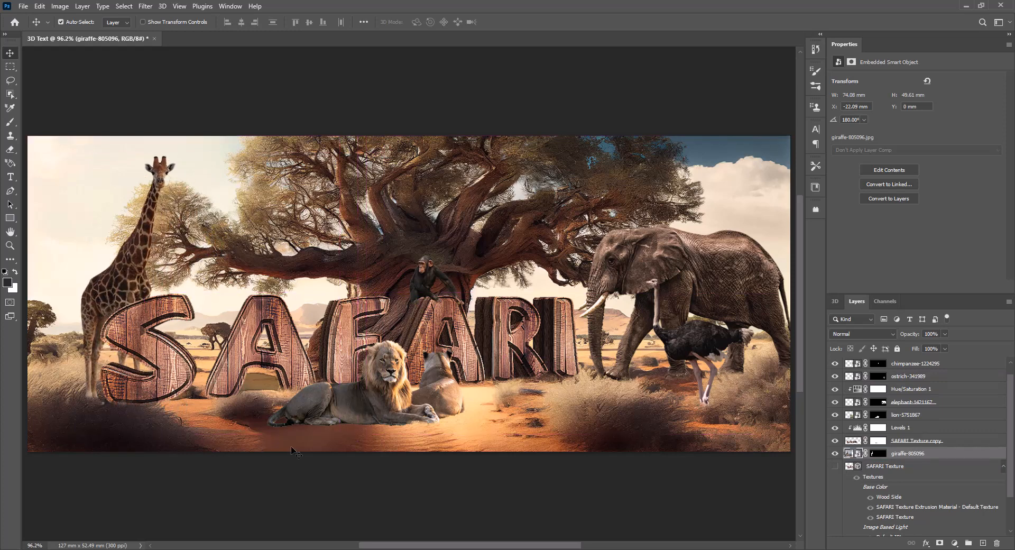
# Move the ostrich left in front of the elephant, and shift the elephant slightly down and to the right.
pyautogui.moveTo(693, 351); pyautogui.dragTo(670, 354)
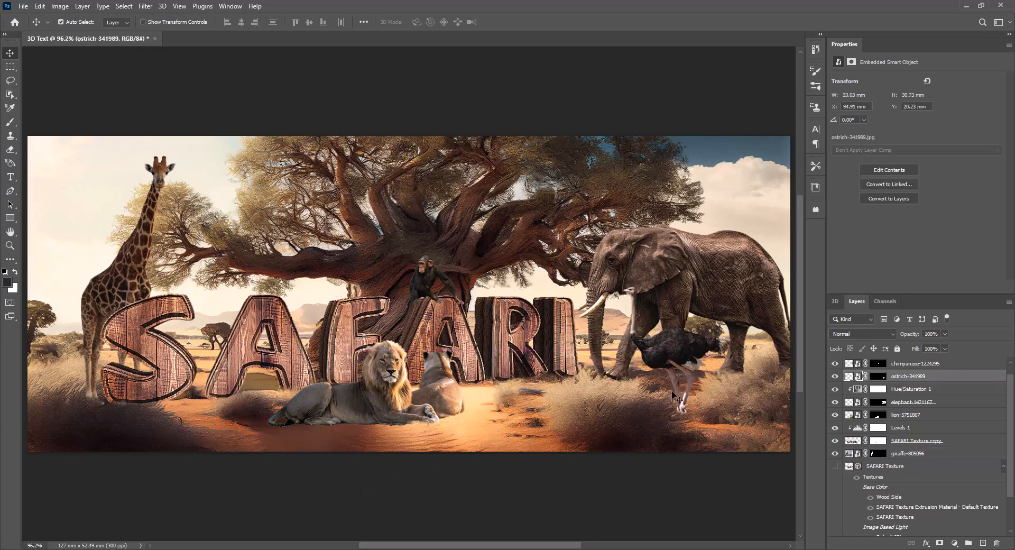
pyautogui.click(703, 317)
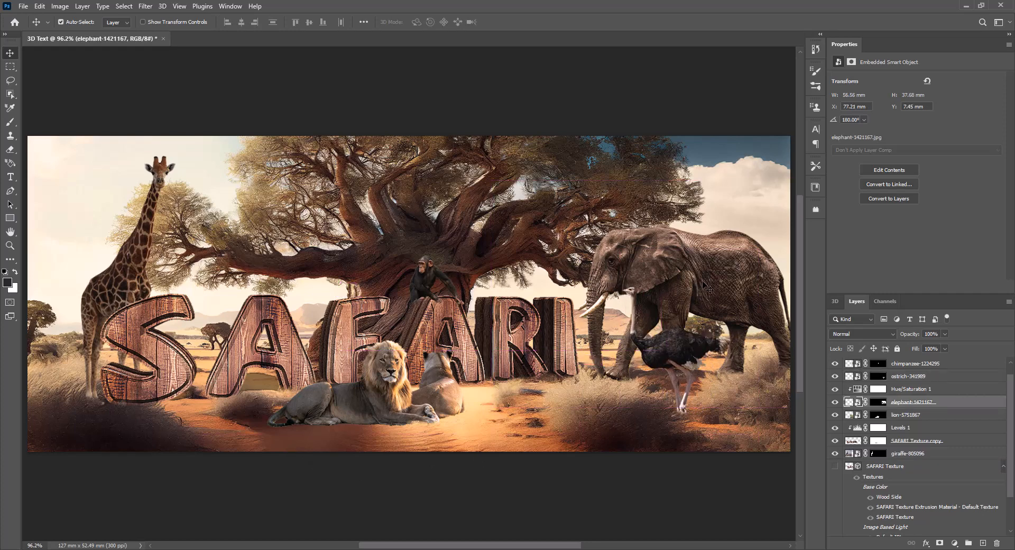
pyautogui.moveTo(703, 284); pyautogui.dragTo(719, 299)
pyautogui.click(10, 122)
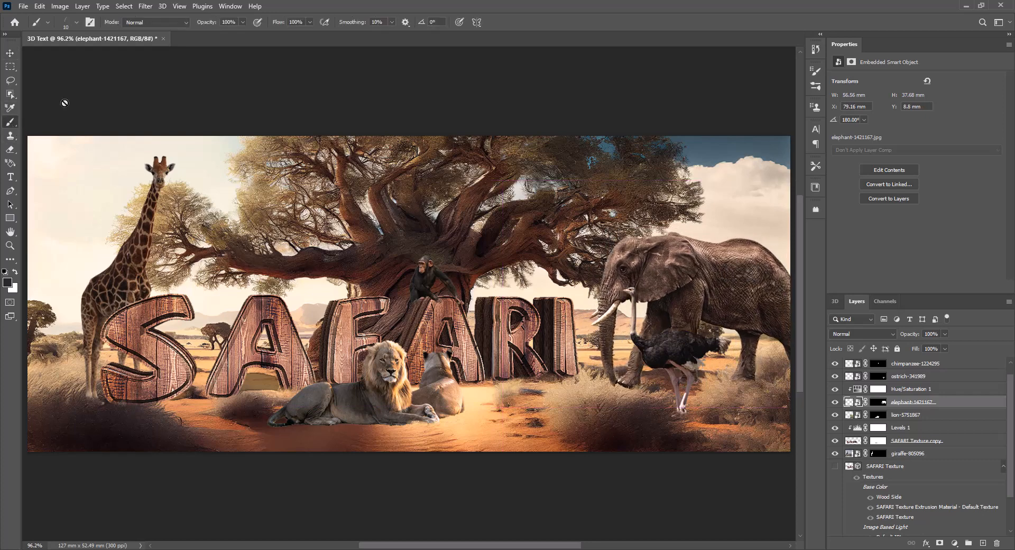
pyautogui.click(877, 402)
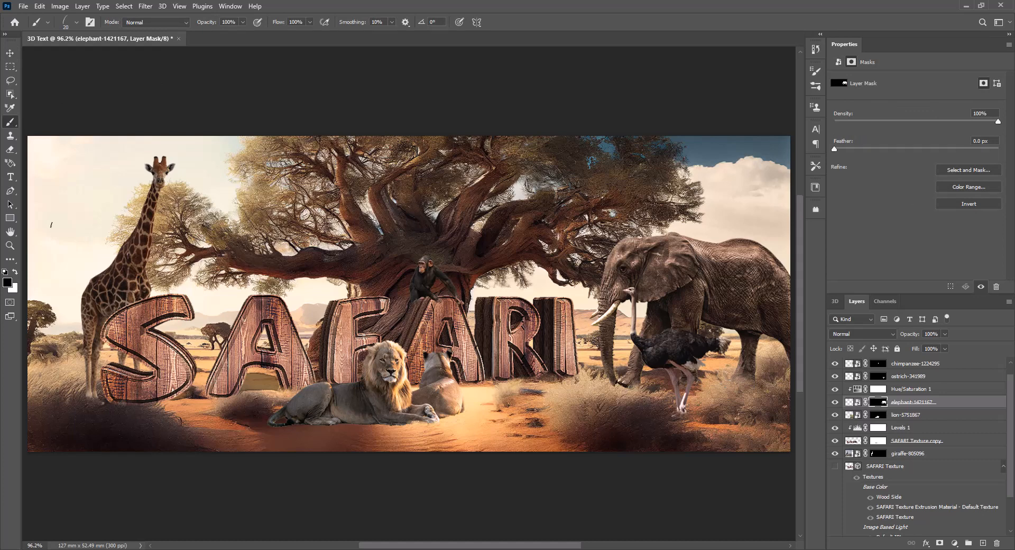
pyautogui.click(10, 53)
# Enlarge the SAFARI lettering proportionally toward the upper left to 86.28 mm wide, and commit the transform.
pyautogui.click(195, 317)
pyautogui.click(502, 357)
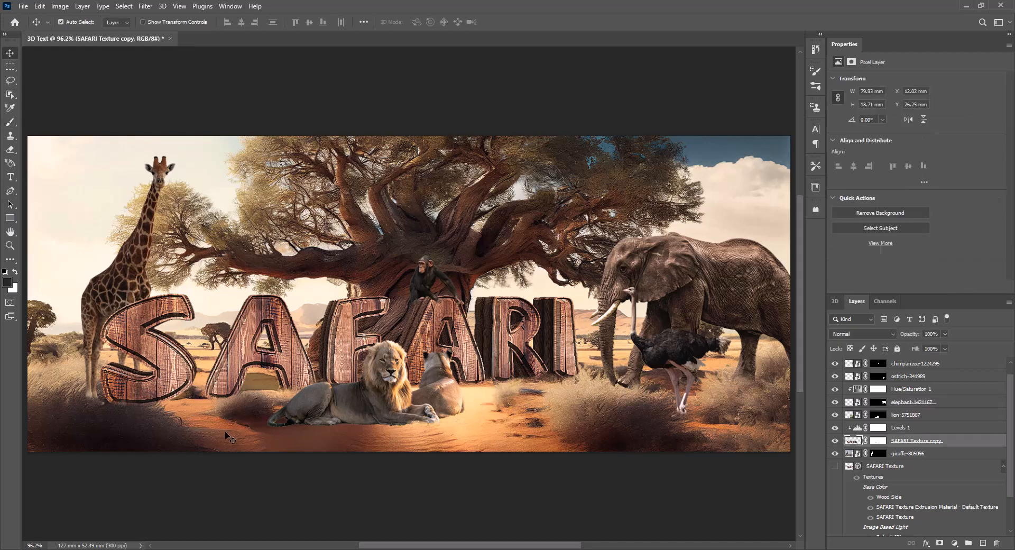
pyautogui.hotkey('ctrl', 't')
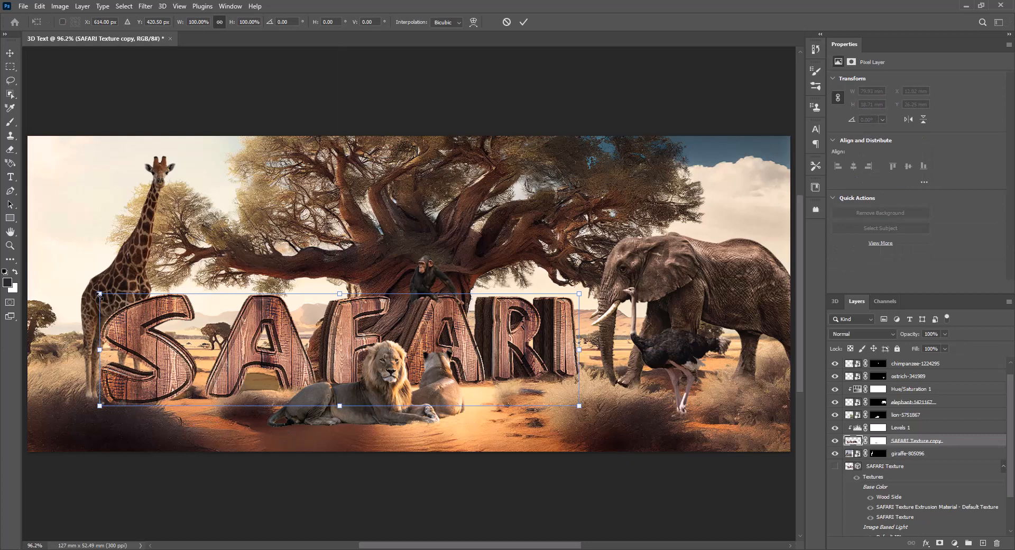
pyautogui.moveTo(100, 294); pyautogui.dragTo(64, 282)
pyautogui.press('Return')
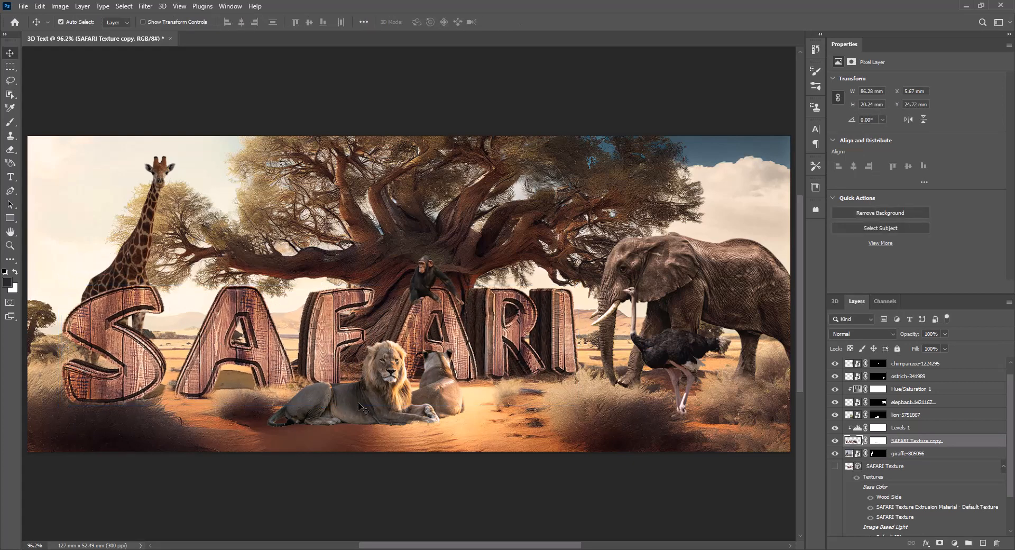
# Move the lions left in front of the first A and F, seat the chimpanzee on the second A, and deselect all layers.
pyautogui.moveTo(357, 402); pyautogui.dragTo(296, 407)
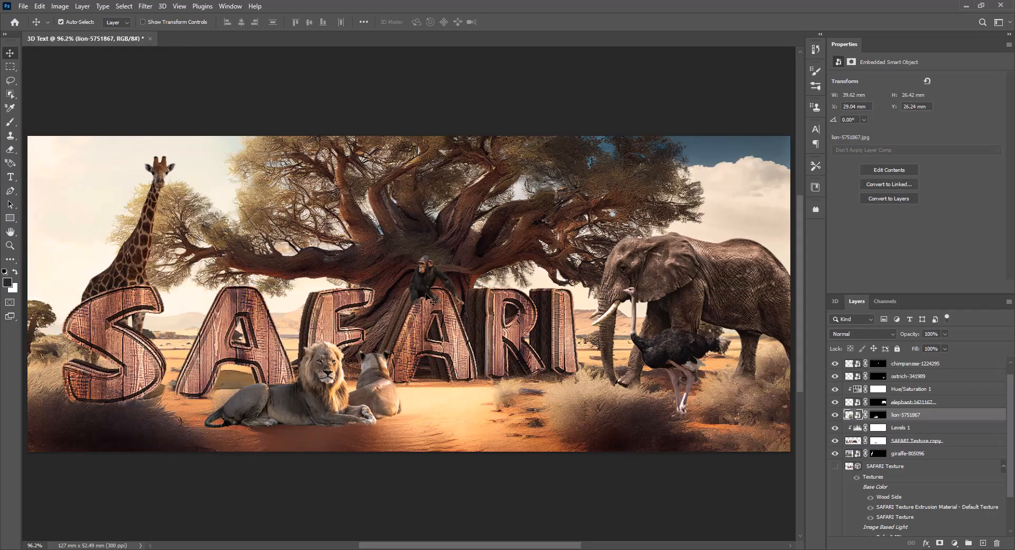
pyautogui.scroll(5, 448, 293)
pyautogui.moveTo(435, 291); pyautogui.dragTo(395, 268)
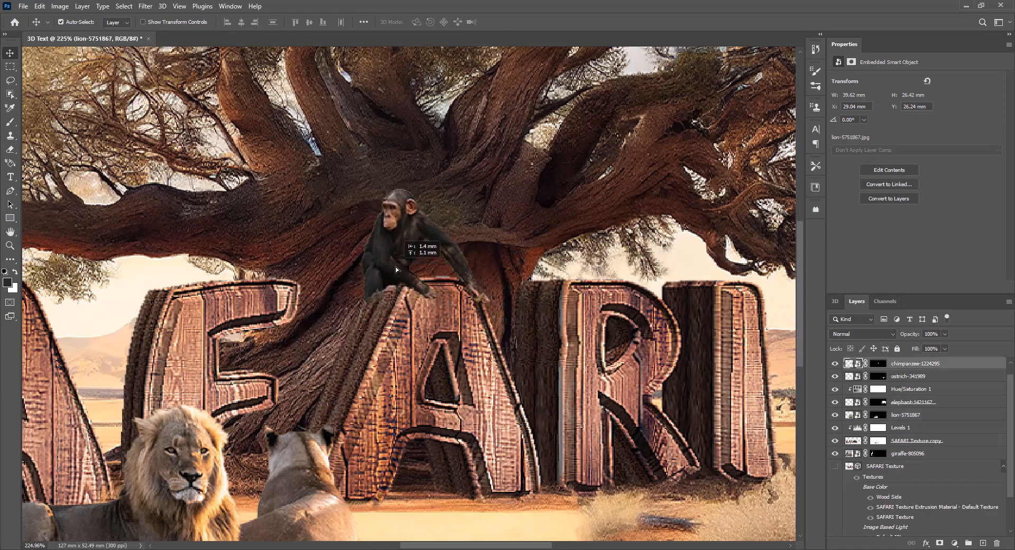
pyautogui.scroll(-5, 469, 419)
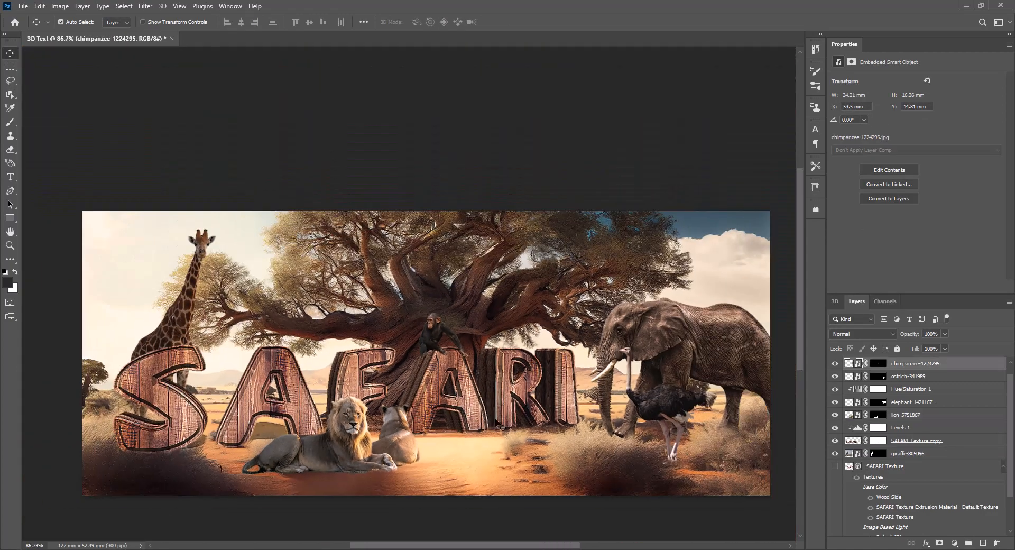
pyautogui.click(122, 80)
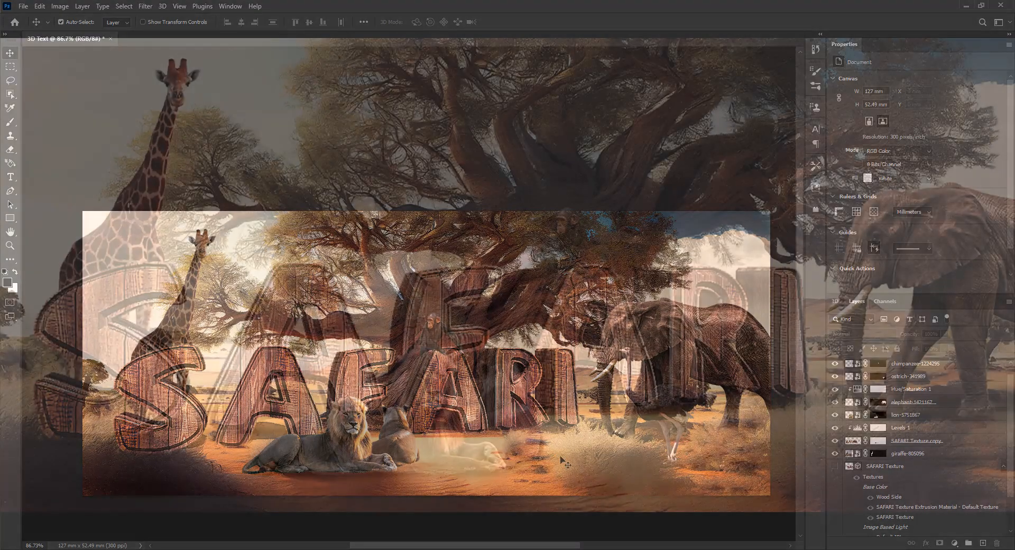